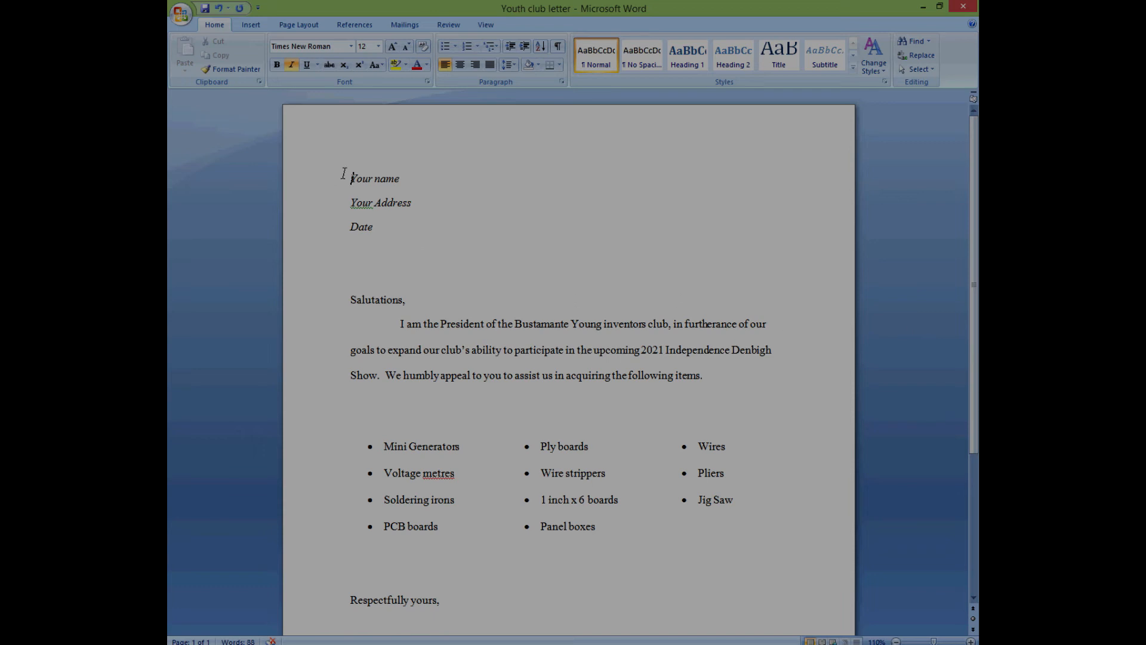
- Select the Your name, Your Address and Date placeholder lines in turn
left_click_drag(344, 173, 424, 174)
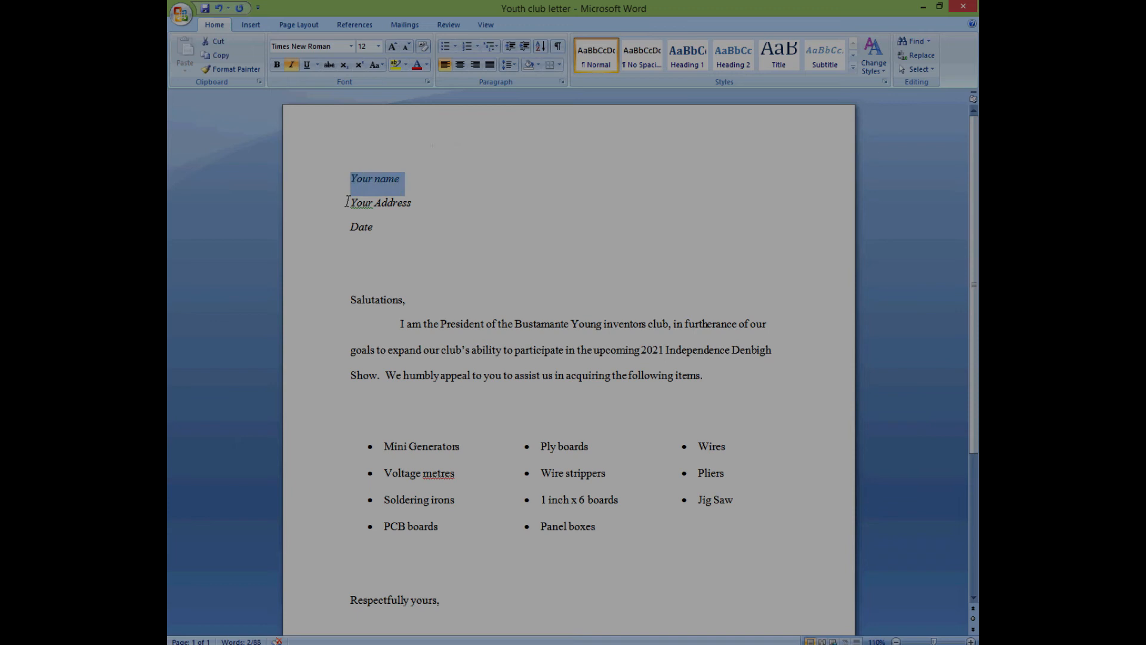
left_click_drag(346, 203, 424, 200)
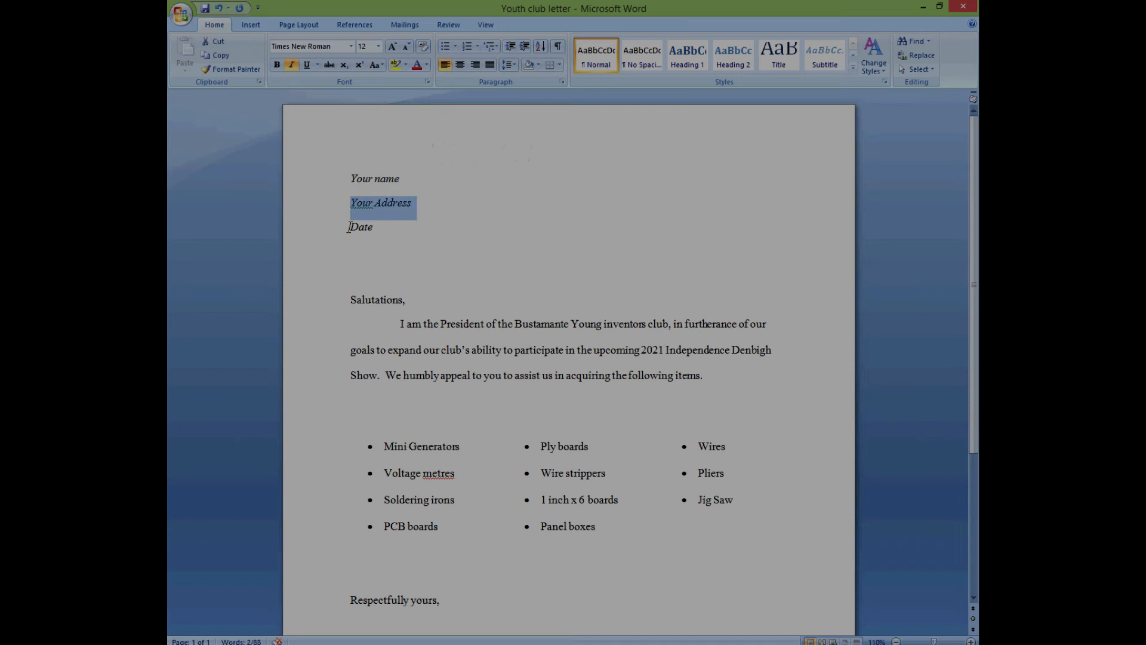
left_click_drag(349, 227, 432, 224)
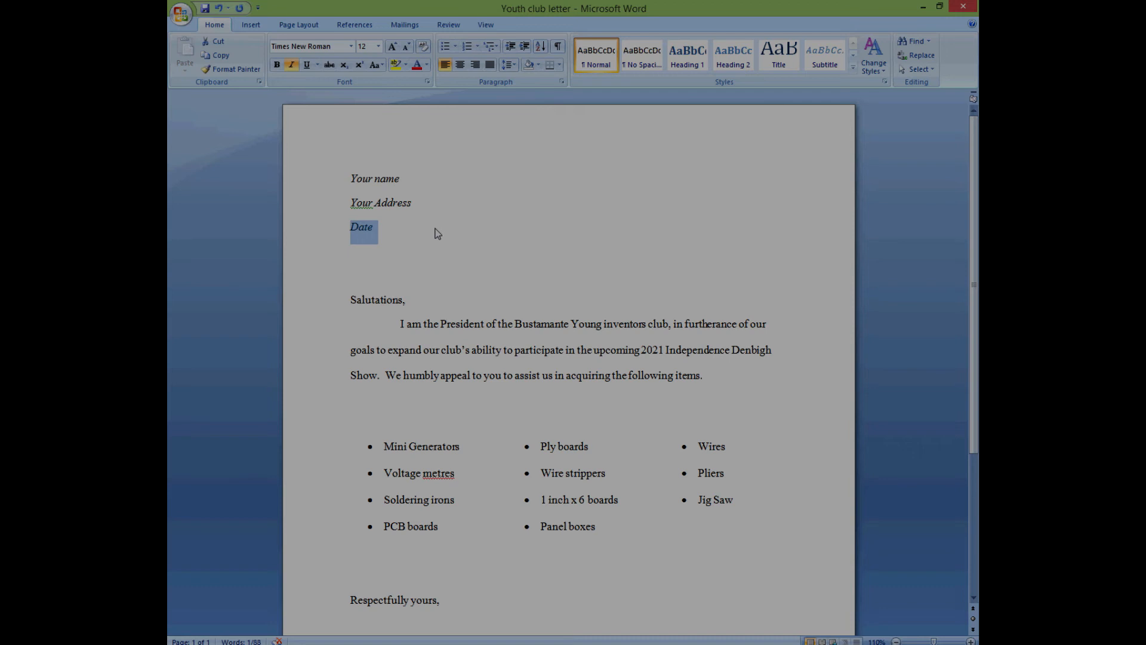
- Replace 'Salutations' with 'Dear Sir, Madam;', correcting the capital S in Sir
left_click(348, 301)
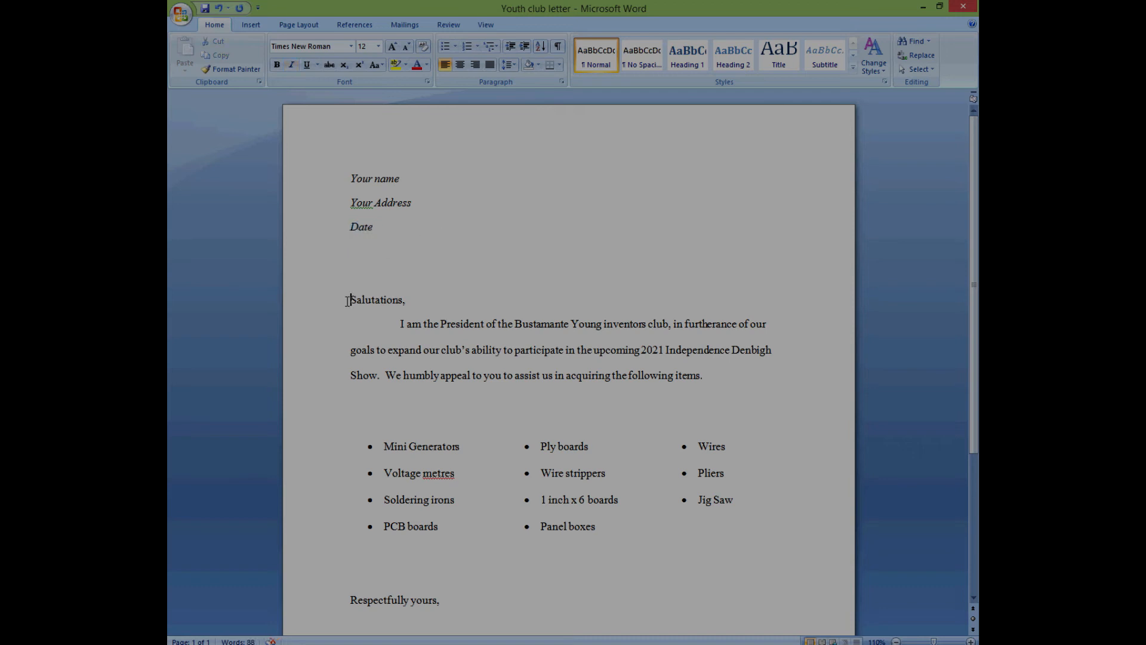
left_click_drag(348, 300, 414, 308)
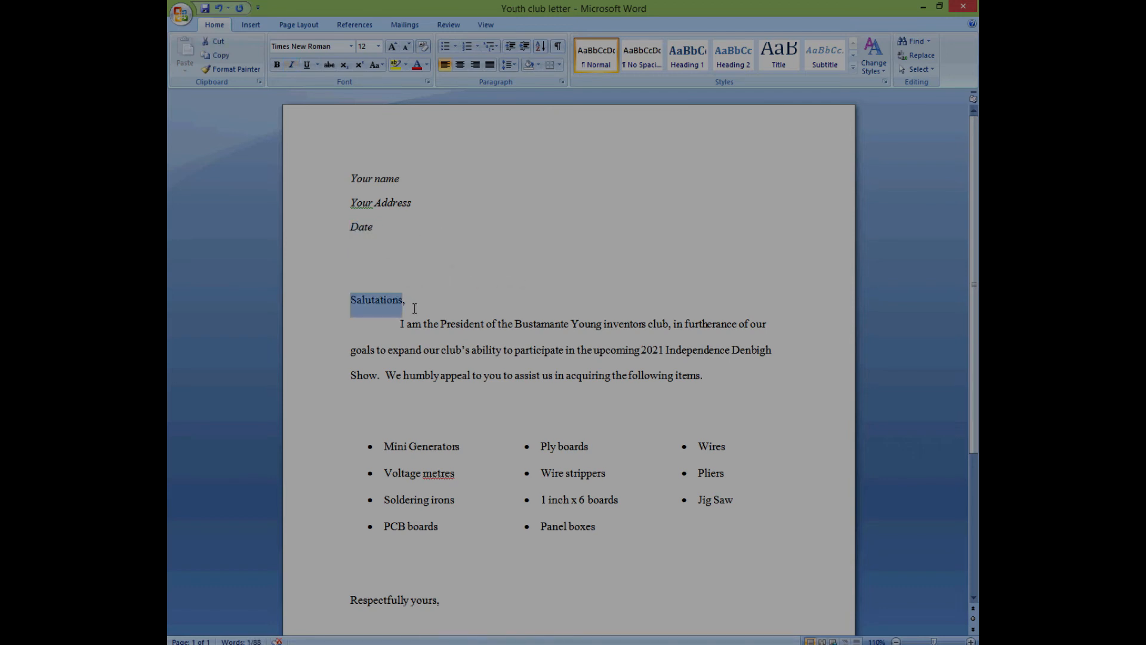
type("Dear")
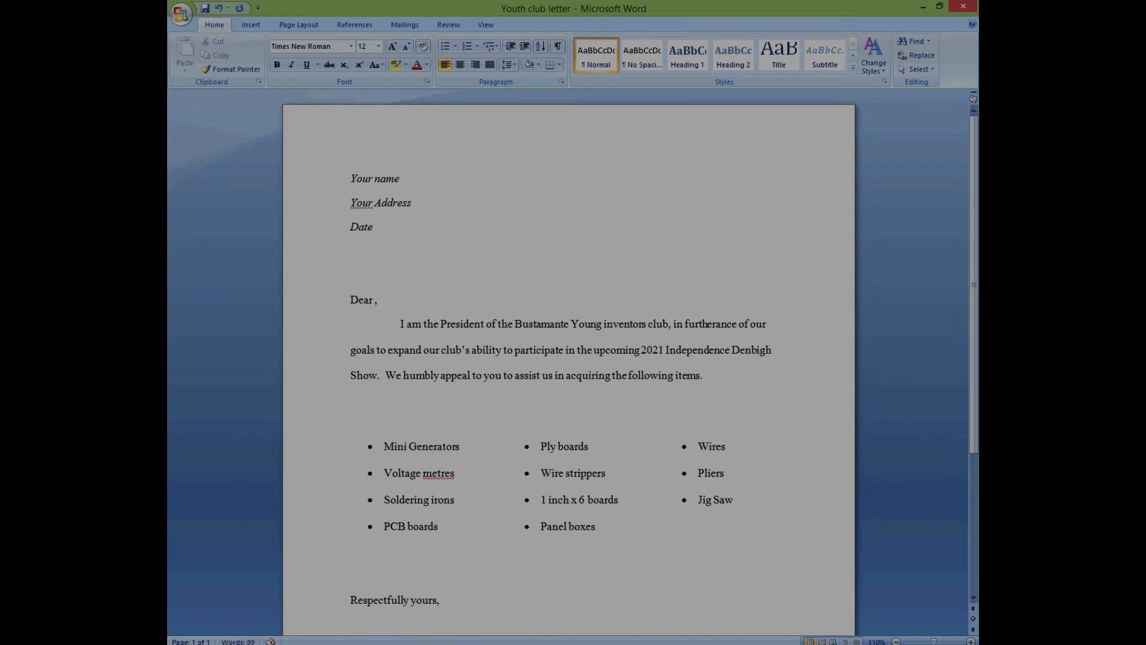
type(" sir, Madam;")
key("Delete")
key("Delete")
type("Si")
- Swap the comma and space before Madam for a slash, giving 'Dear Sir/Madam;'
scroll(562, 388, "down", 1)
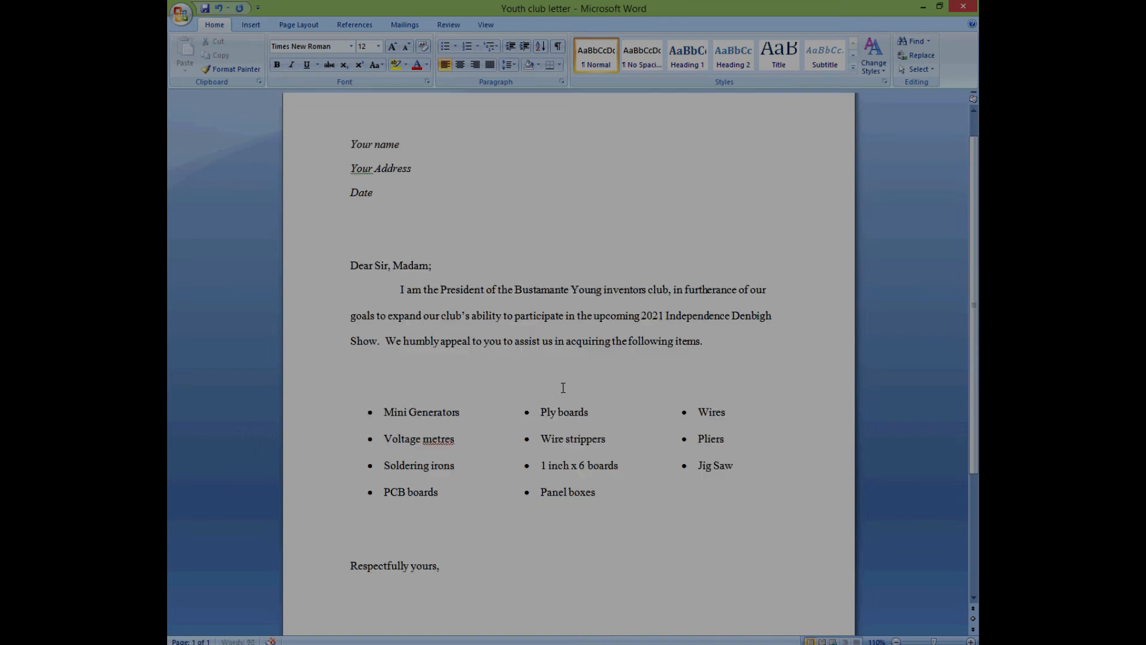
scroll(344, 280, "down", 1)
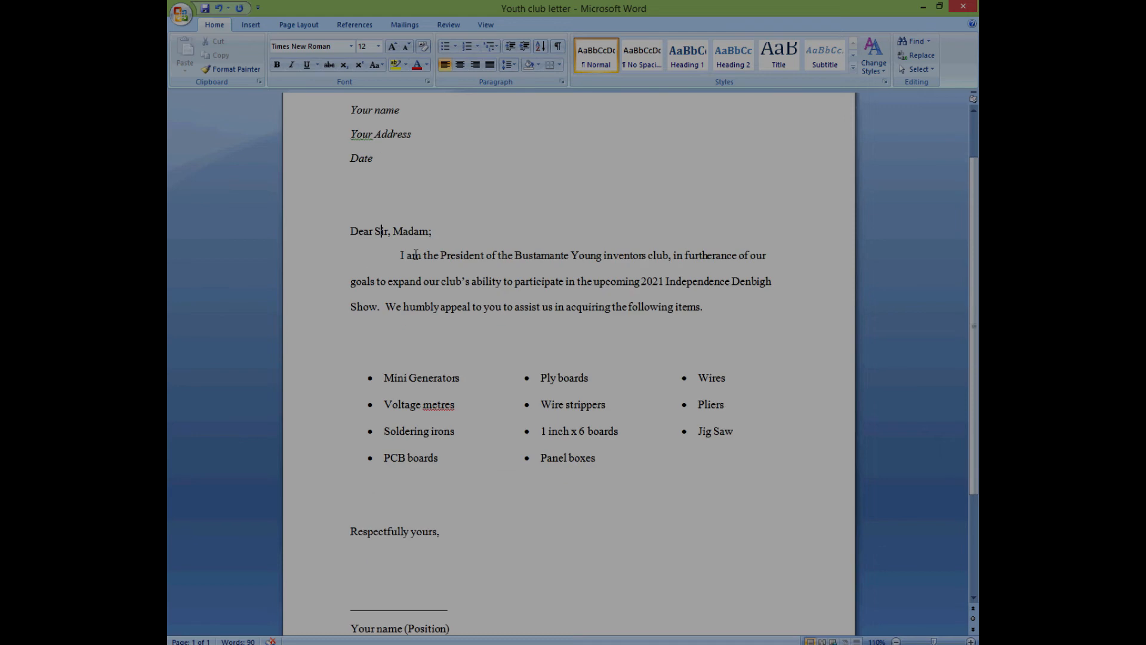
left_click_drag(438, 237, 338, 241)
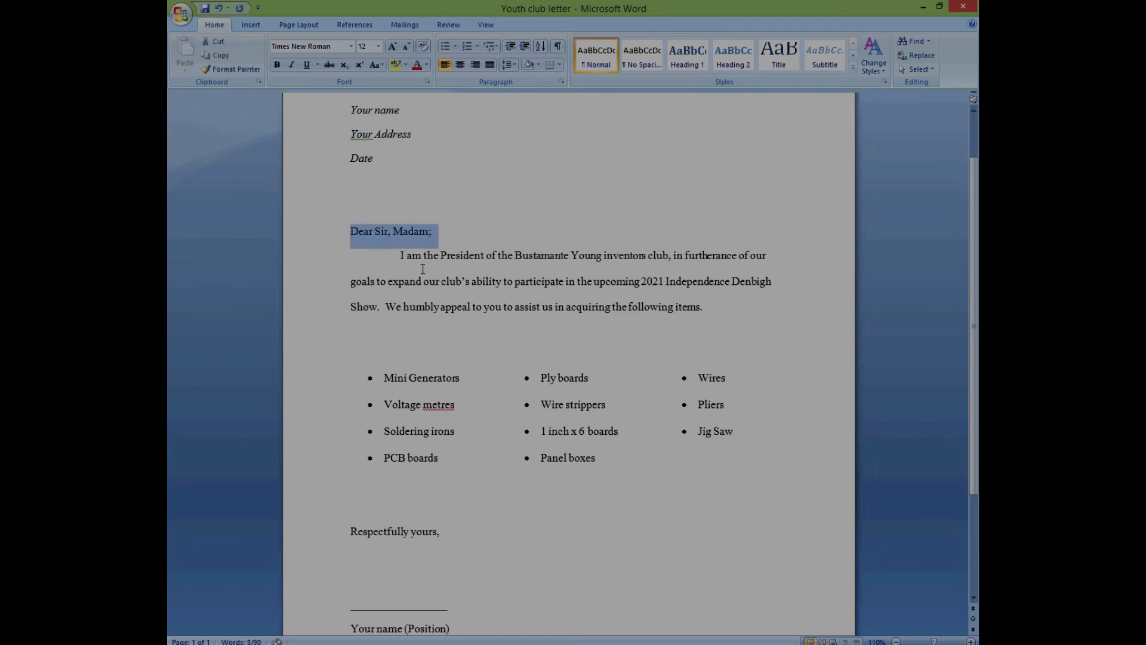
left_click(393, 234)
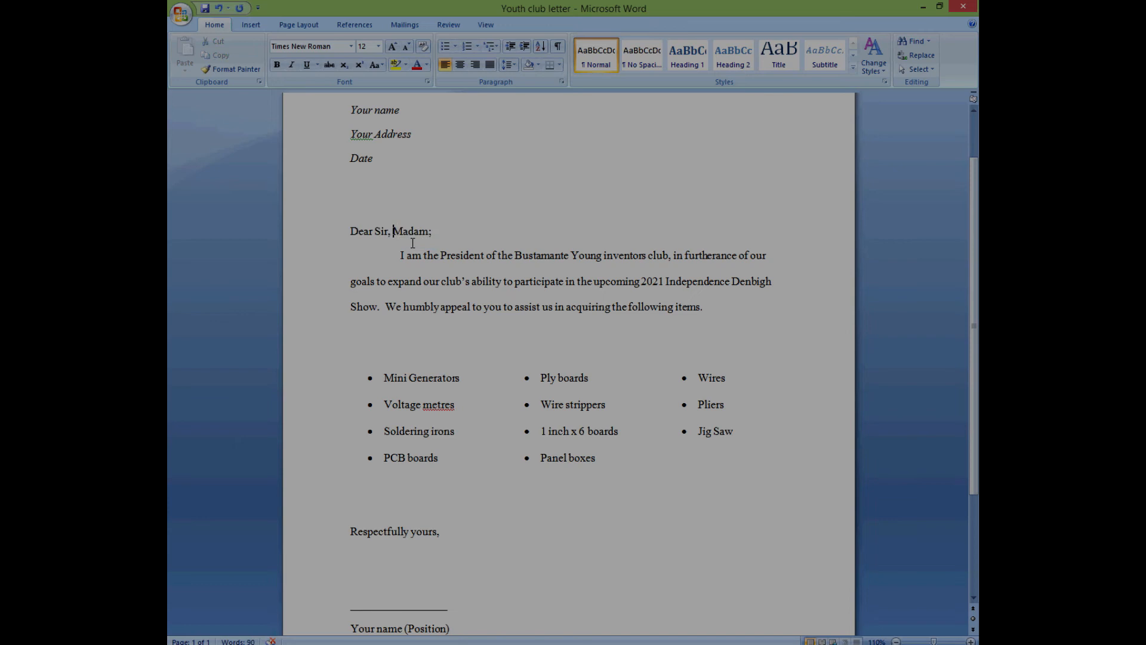
key("BackSpace")
key("BackSpace")
type("/")
left_click_drag(674, 256, 718, 310)
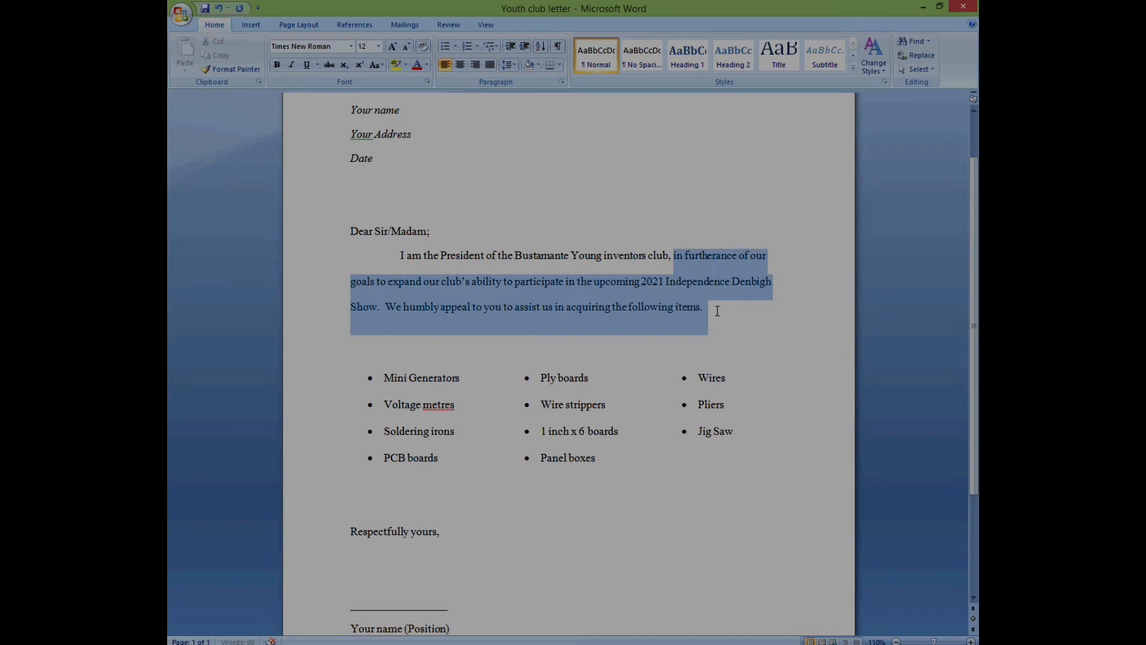
scroll(690, 340, "down", 3)
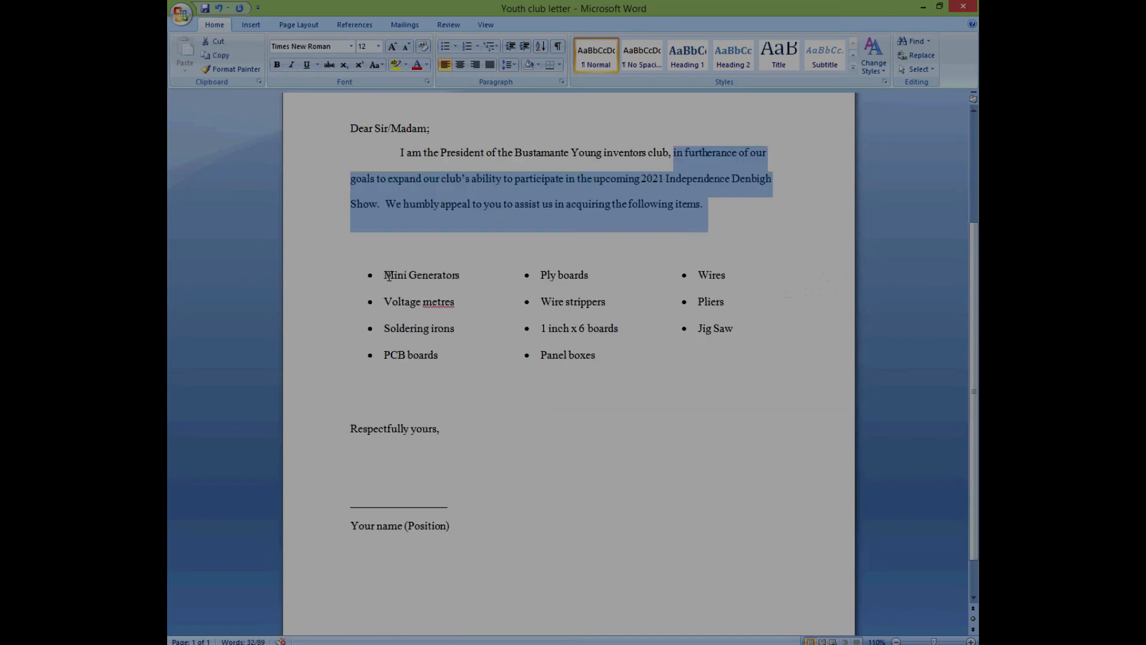
left_click_drag(383, 274, 741, 359)
scroll(532, 351, "down", 3)
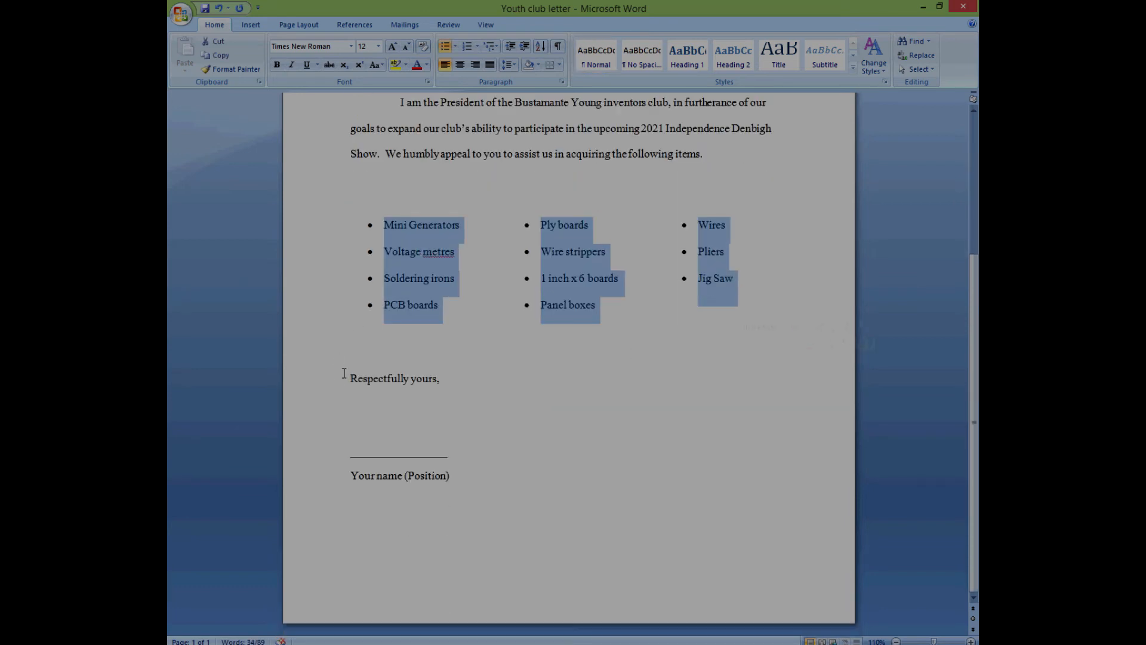
mouse_move(344, 373)
left_mouse_down()
mouse_move(481, 450)
mouse_move(474, 458)
left_mouse_up()
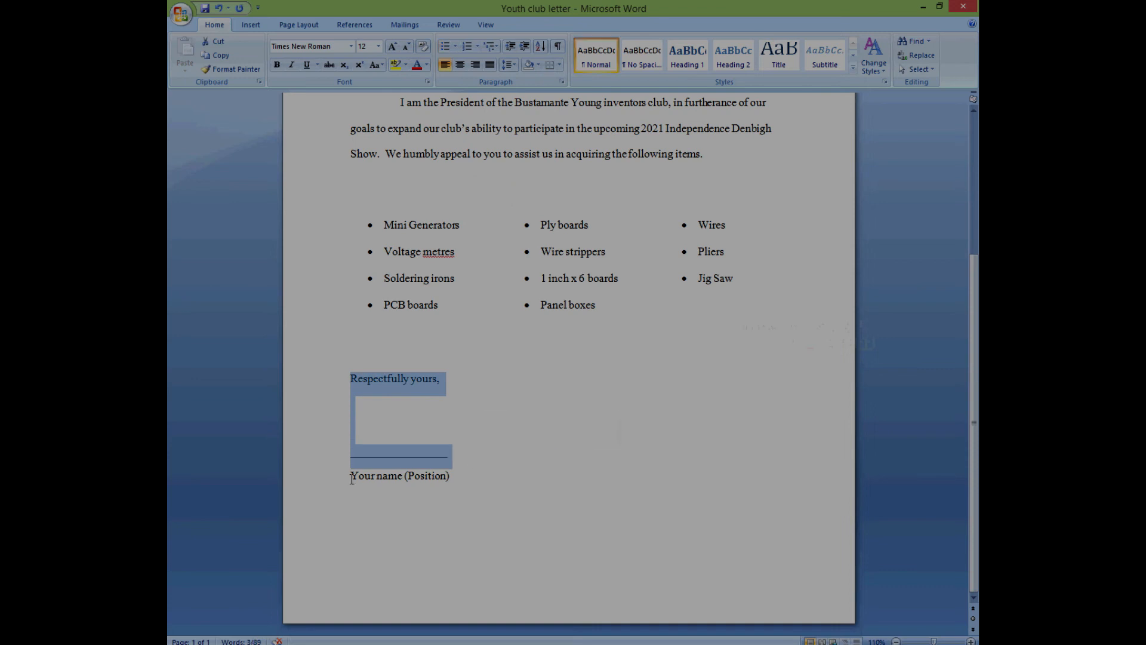
left_click_drag(352, 478, 451, 483)
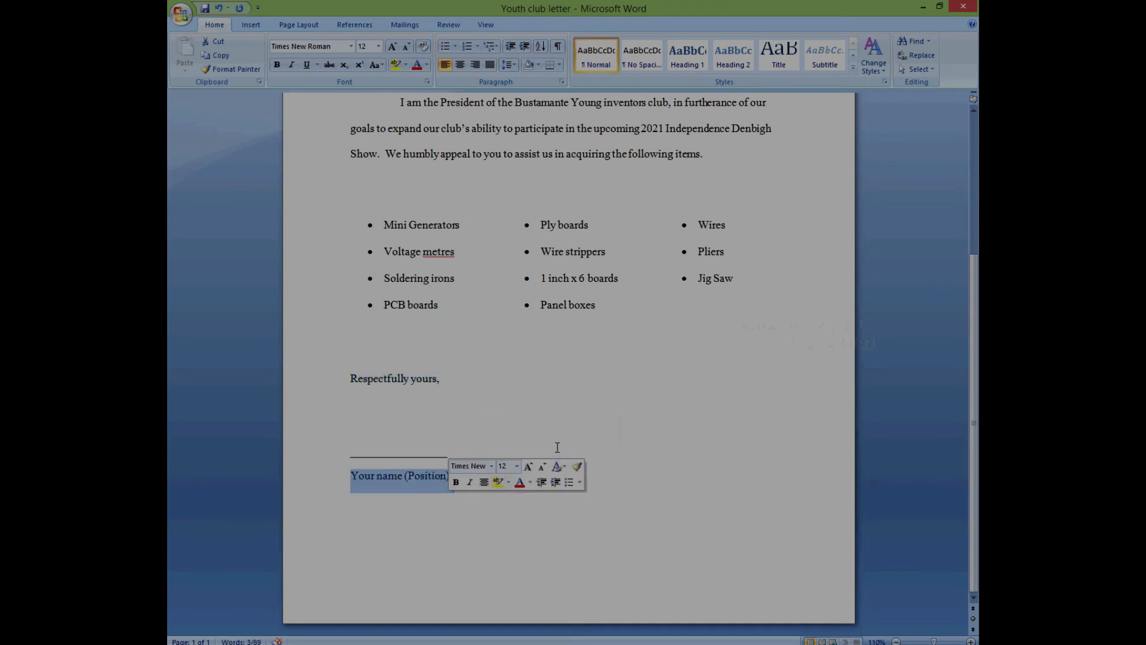
scroll(556, 447, "up", 3)
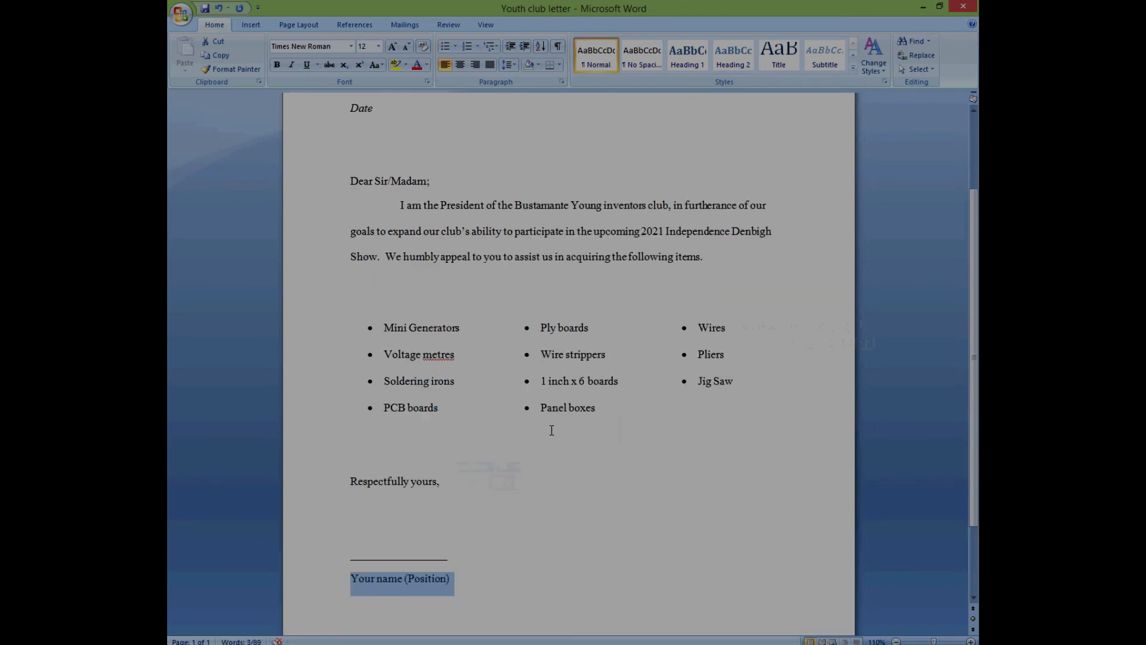
scroll(543, 422, "up", 2)
scroll(538, 422, "up", 1)
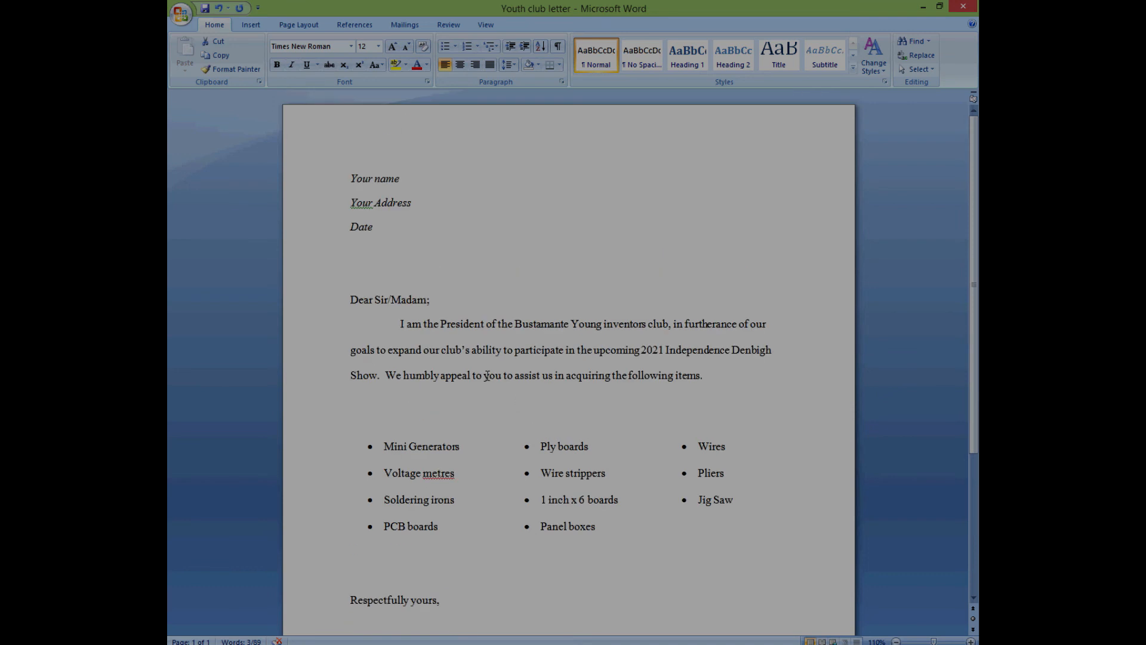
- Launch the Step-by-Step Mail Merge Wizard from Mailings, then close its pane
left_click(410, 28)
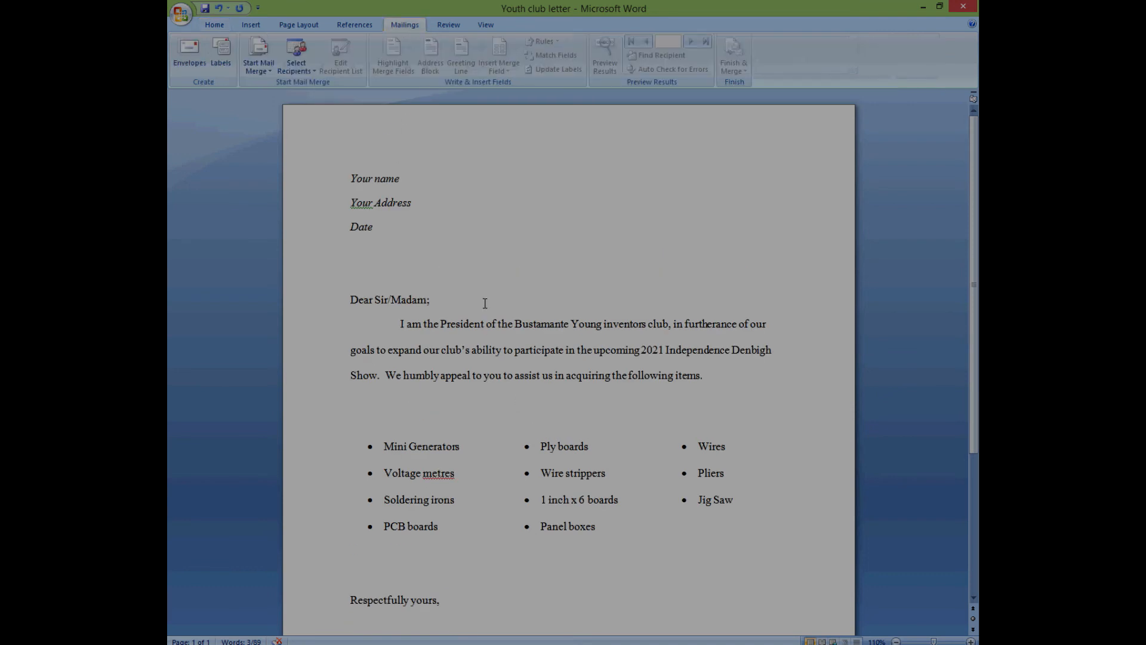
left_click(267, 71)
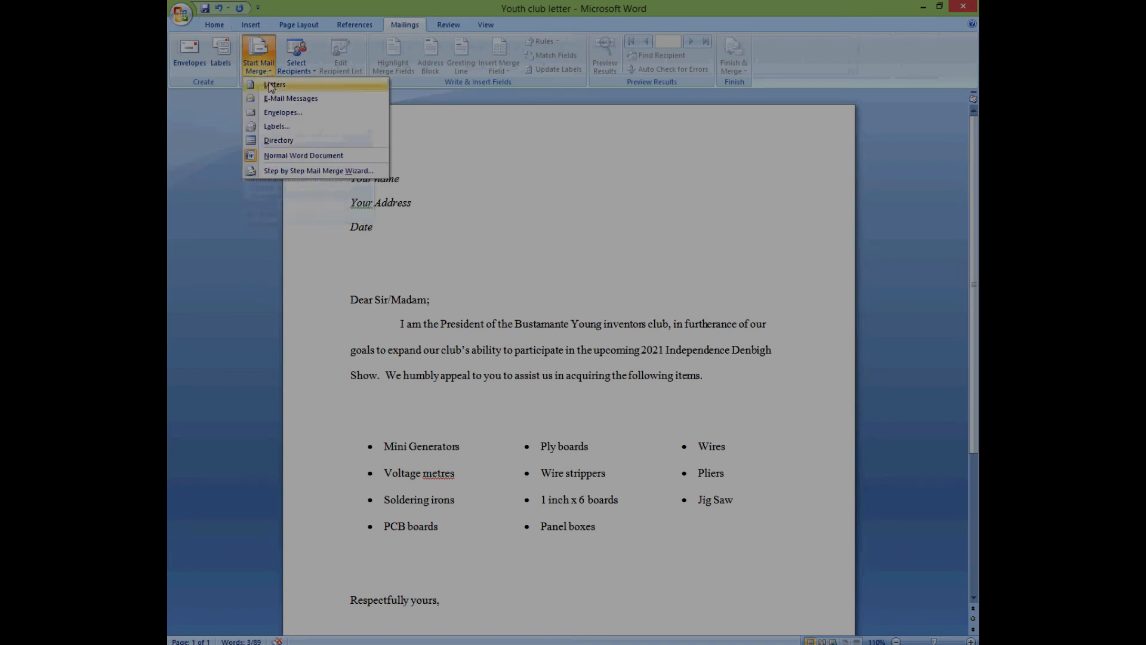
left_click(318, 172)
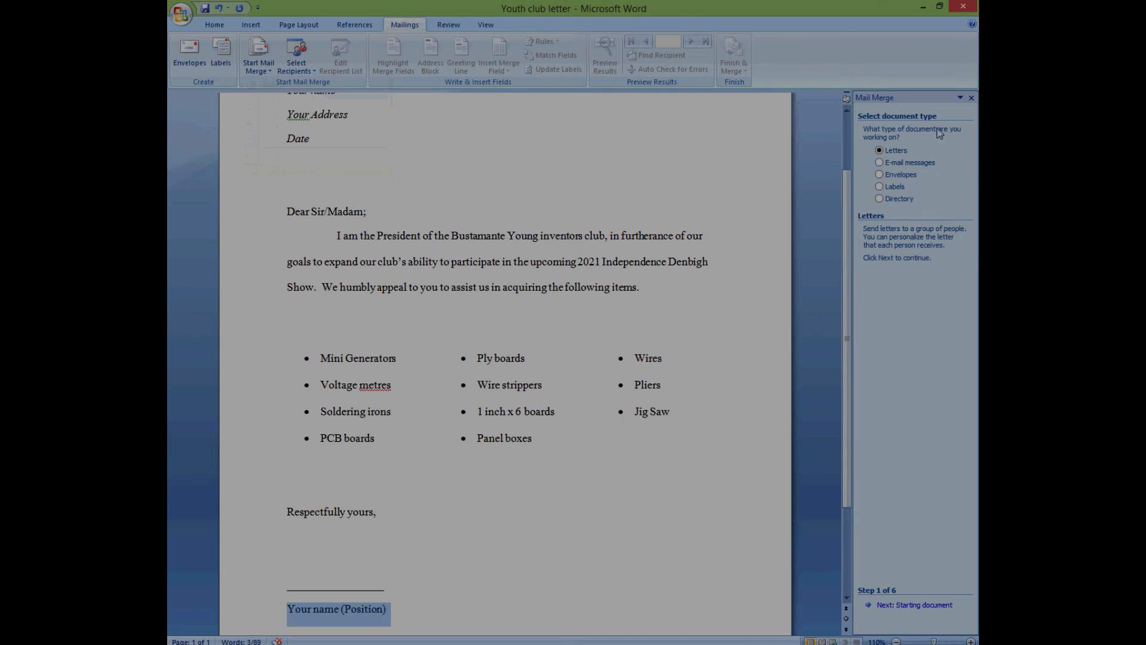
left_click(971, 99)
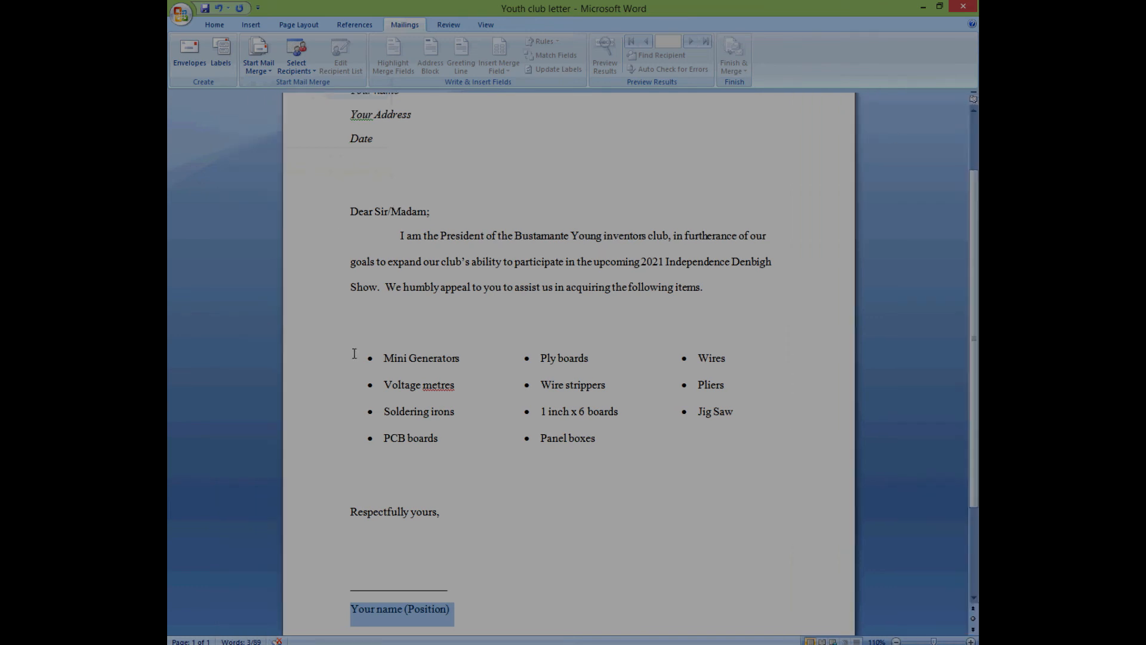
- Set the document type to Letters via Start Mail Merge and open Select Recipients
left_click(448, 482)
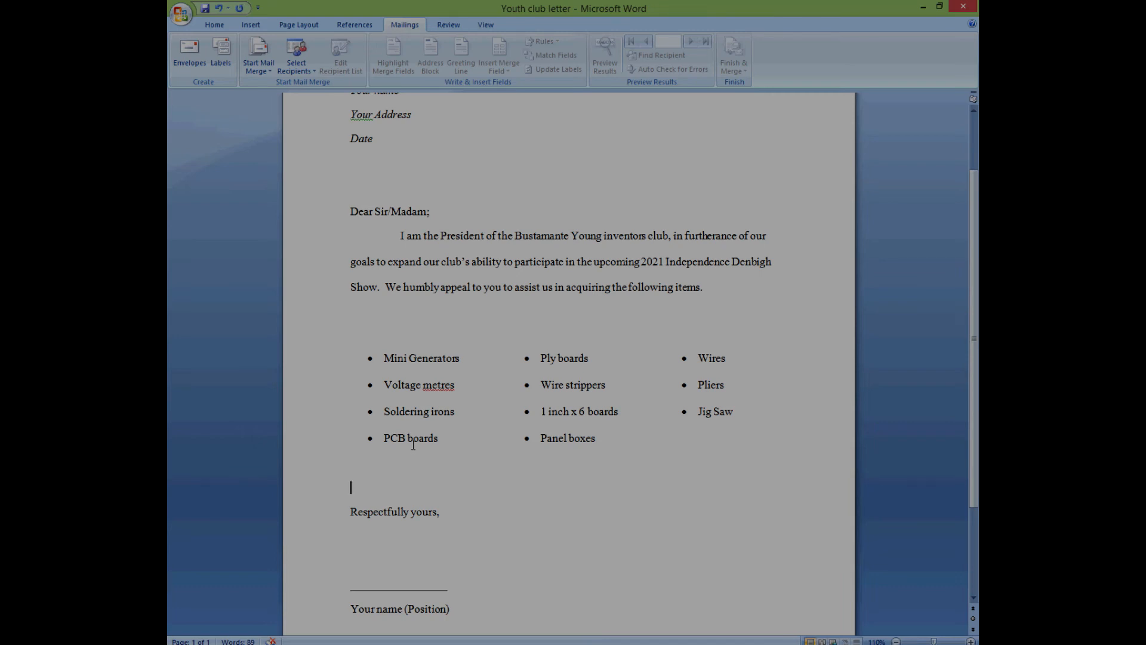
scroll(408, 372, "up", 3)
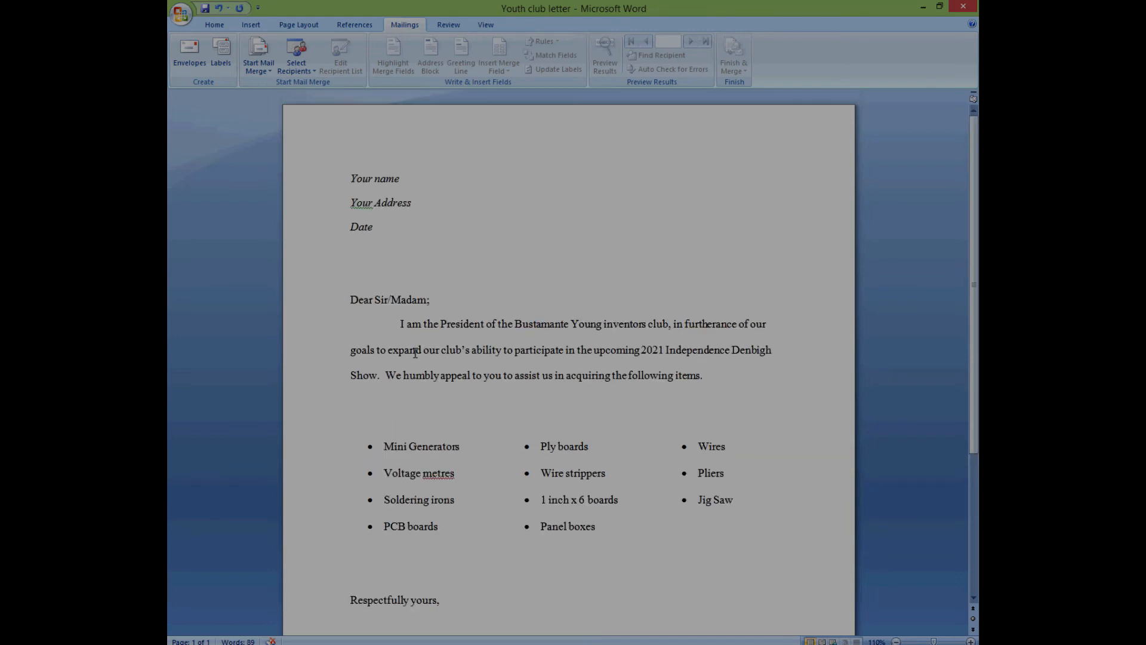
left_click(270, 71)
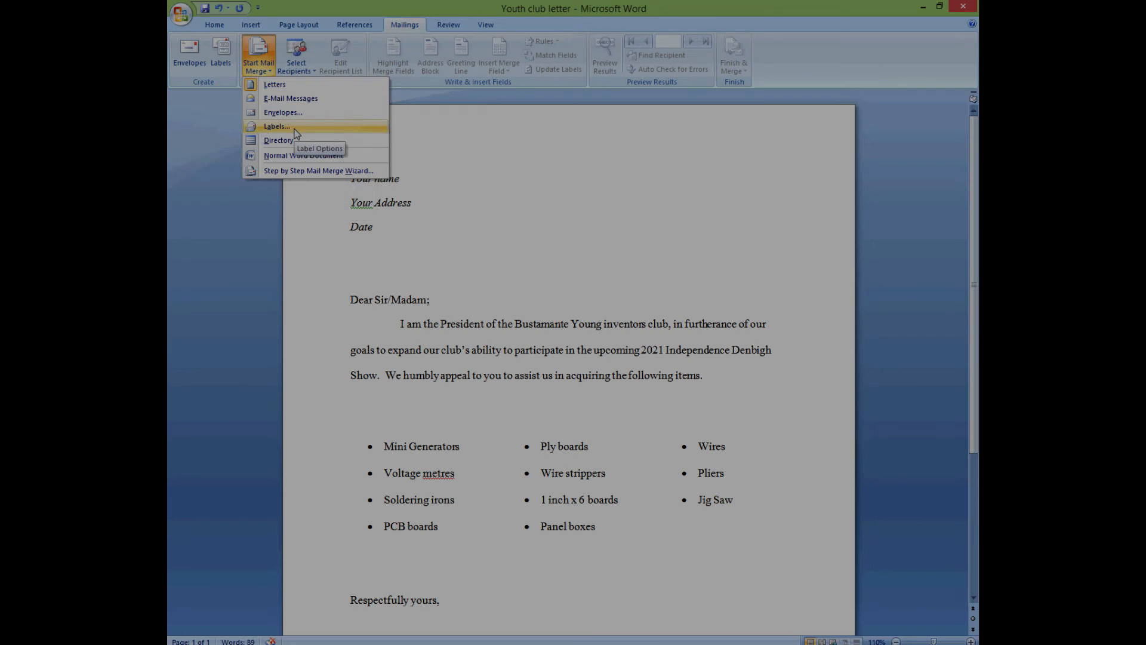
left_click(337, 87)
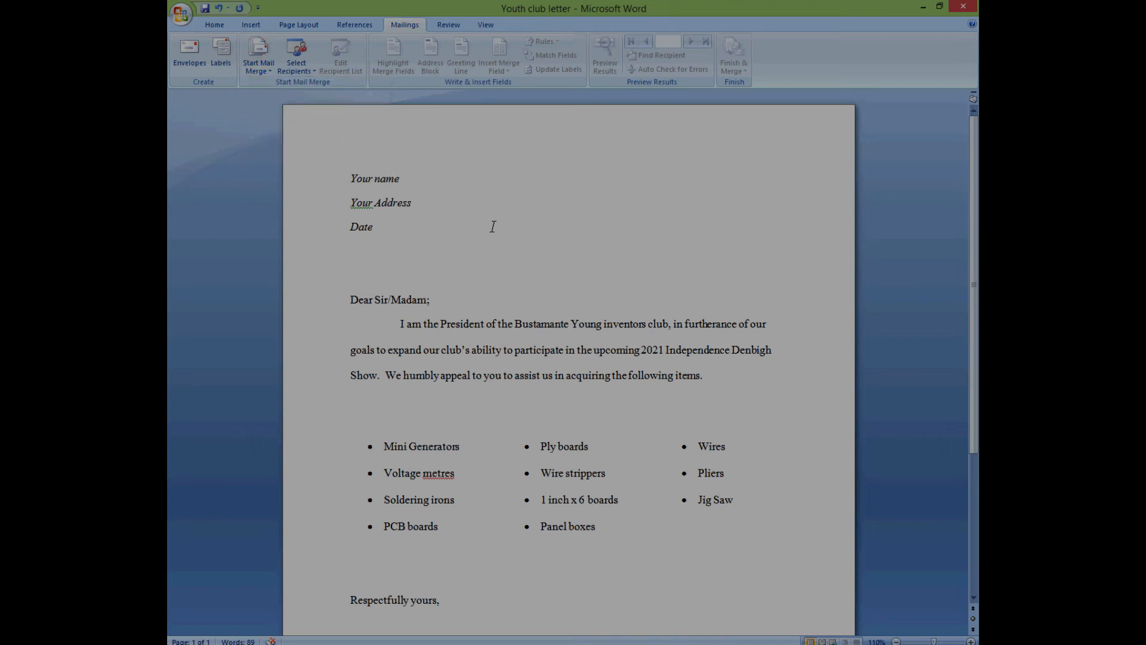
left_click(312, 75)
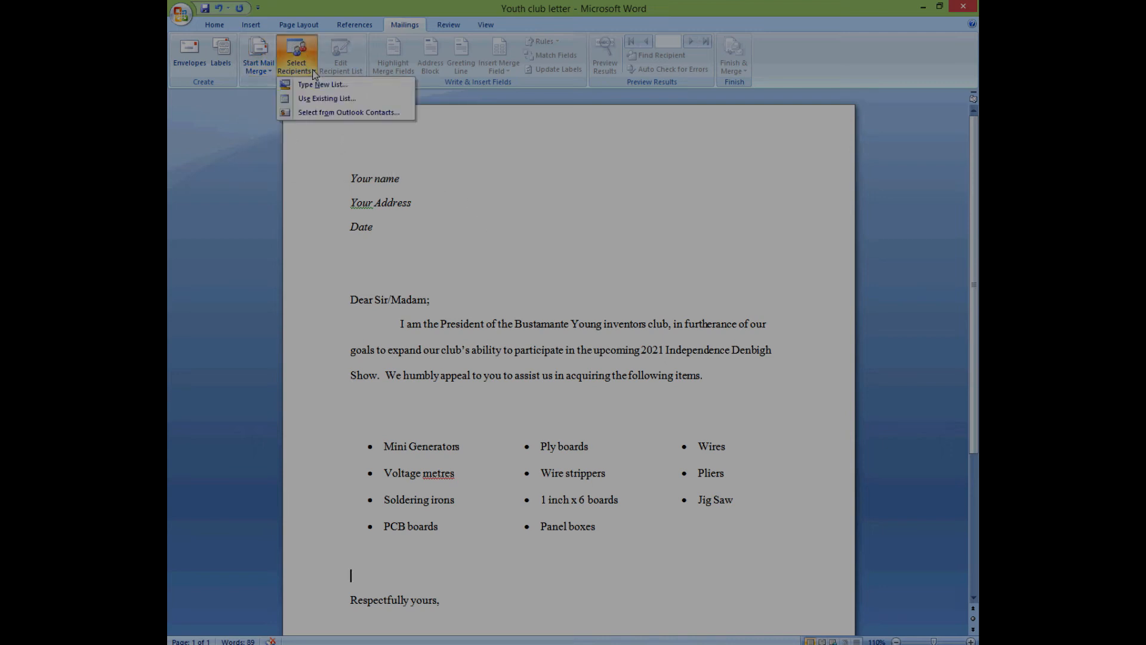
- Start a new recipient list and enlarge and reposition the New Address List window
left_click(349, 87)
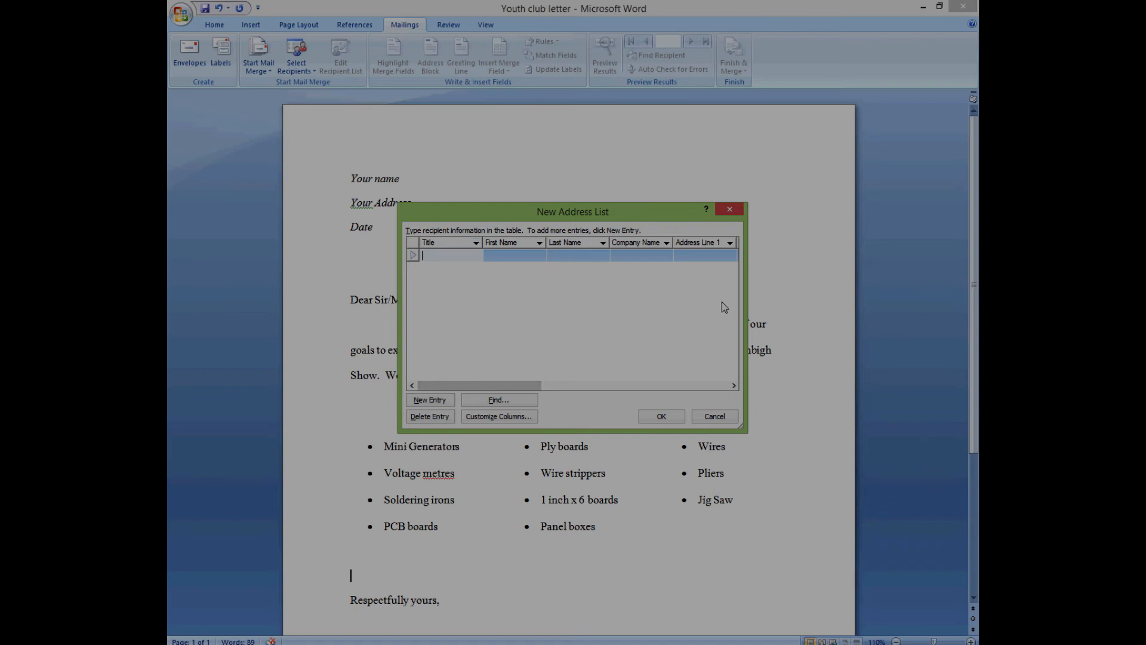
left_click_drag(743, 324, 956, 325)
left_click_drag(768, 431, 750, 591)
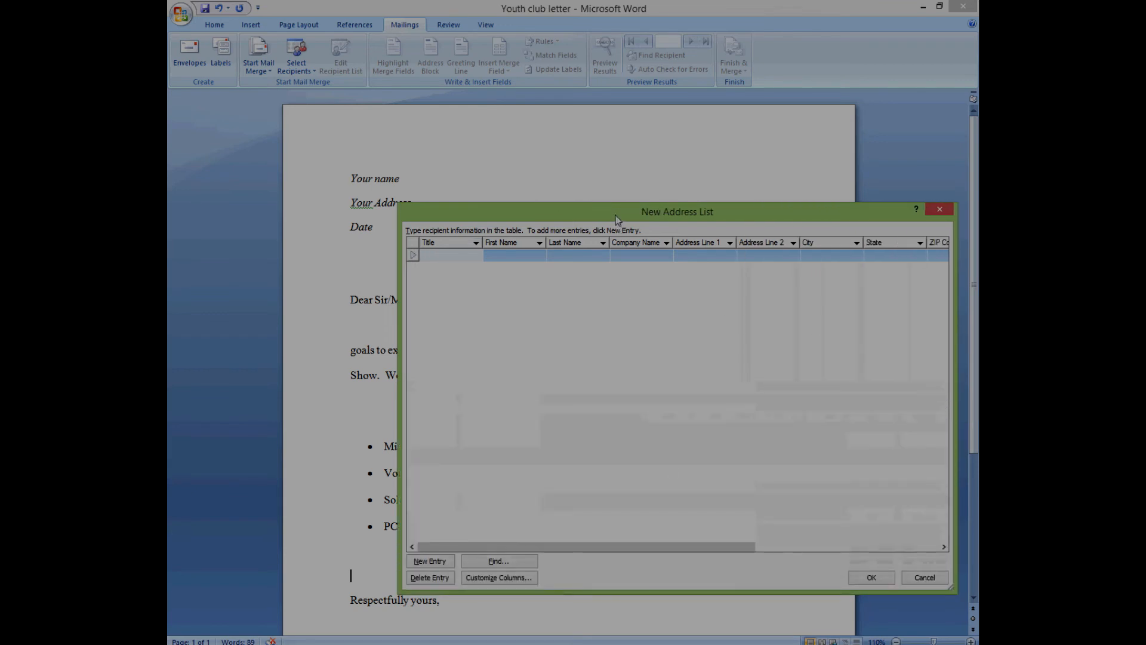
left_click_drag(619, 213, 543, 96)
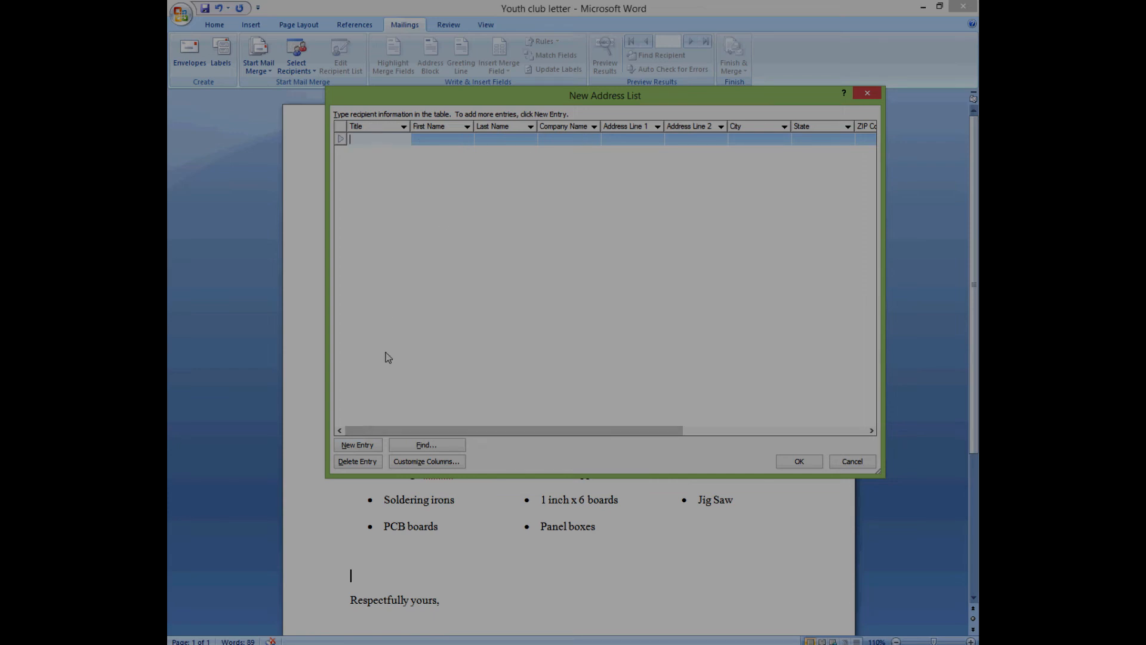
- Add New Entry rows until the list holds five blank recipients
left_click(358, 445)
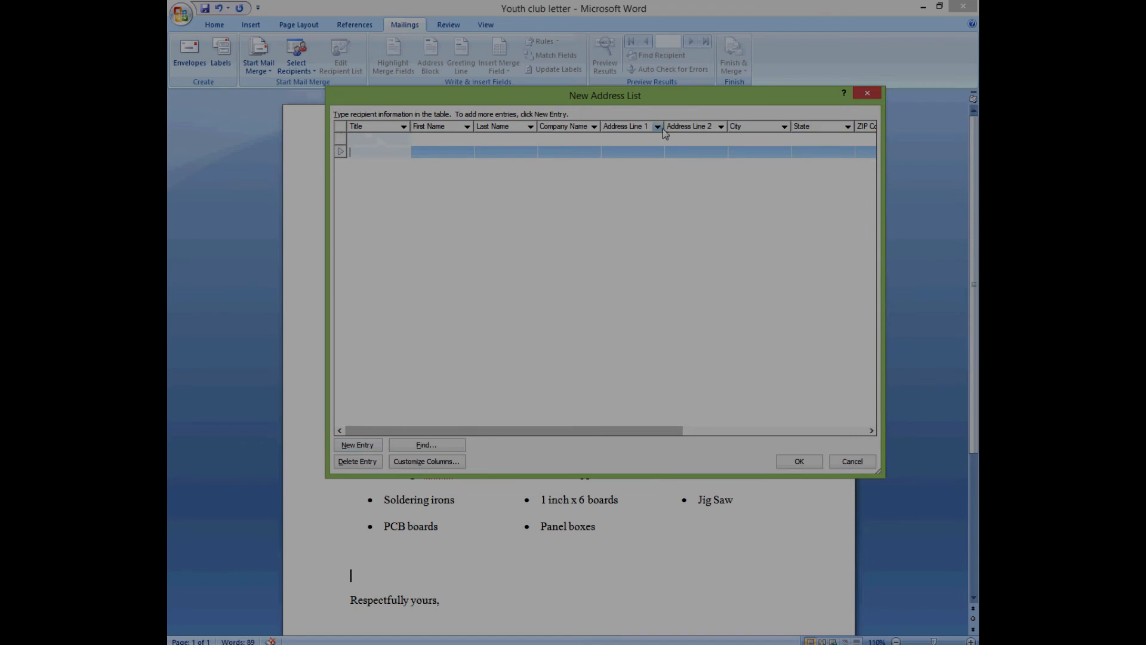
left_click(357, 445)
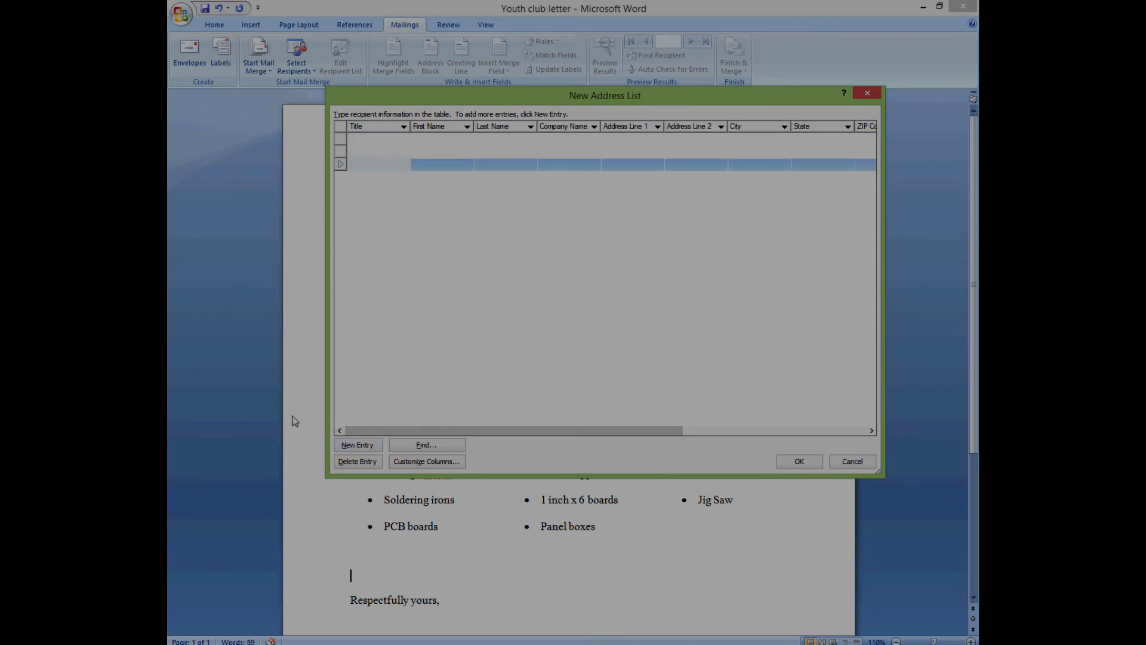
left_click(356, 446)
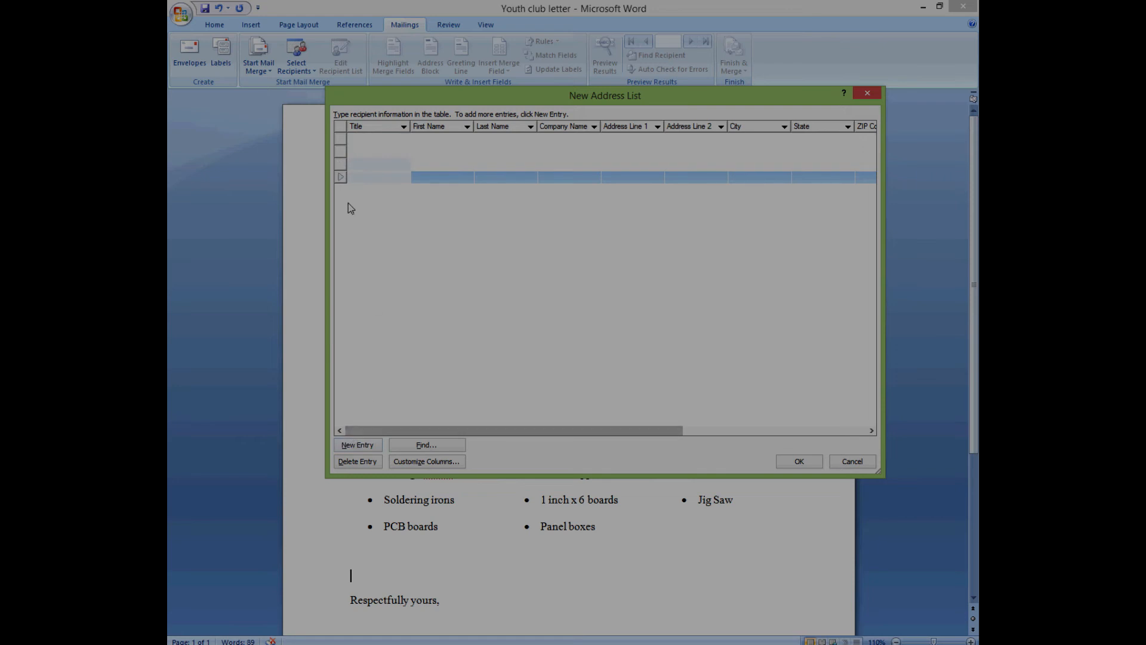
left_click(358, 446)
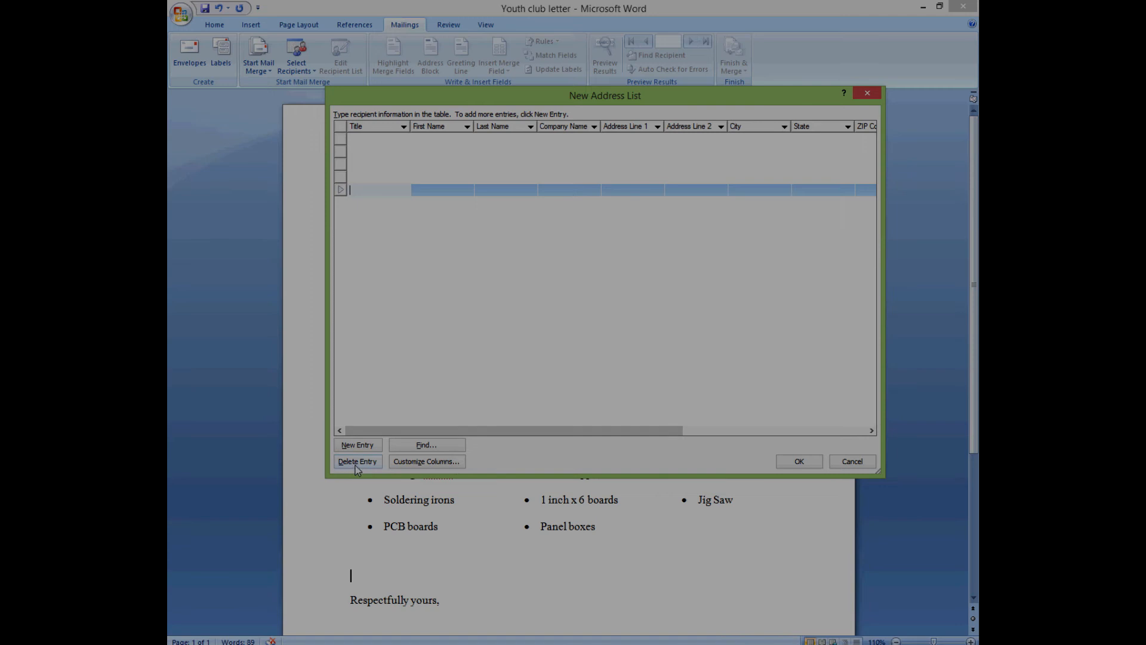
left_click(420, 463)
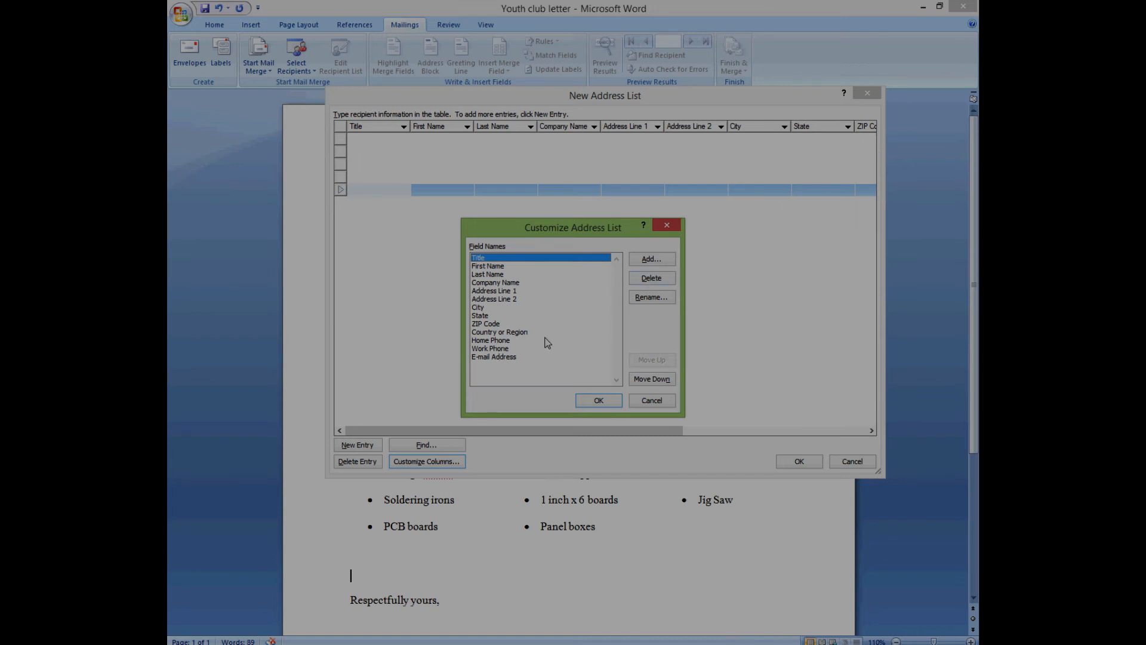
- Delete the Work Phone, Home Phone, ZIP Code, State and City fields
left_click(481, 356)
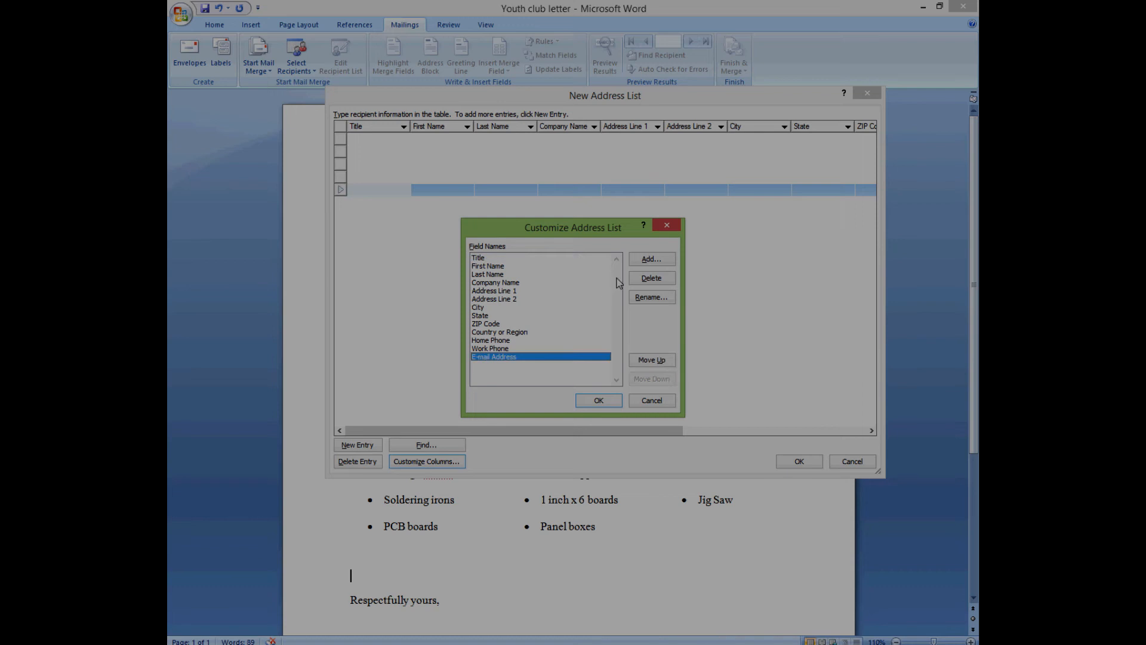
left_click(506, 349)
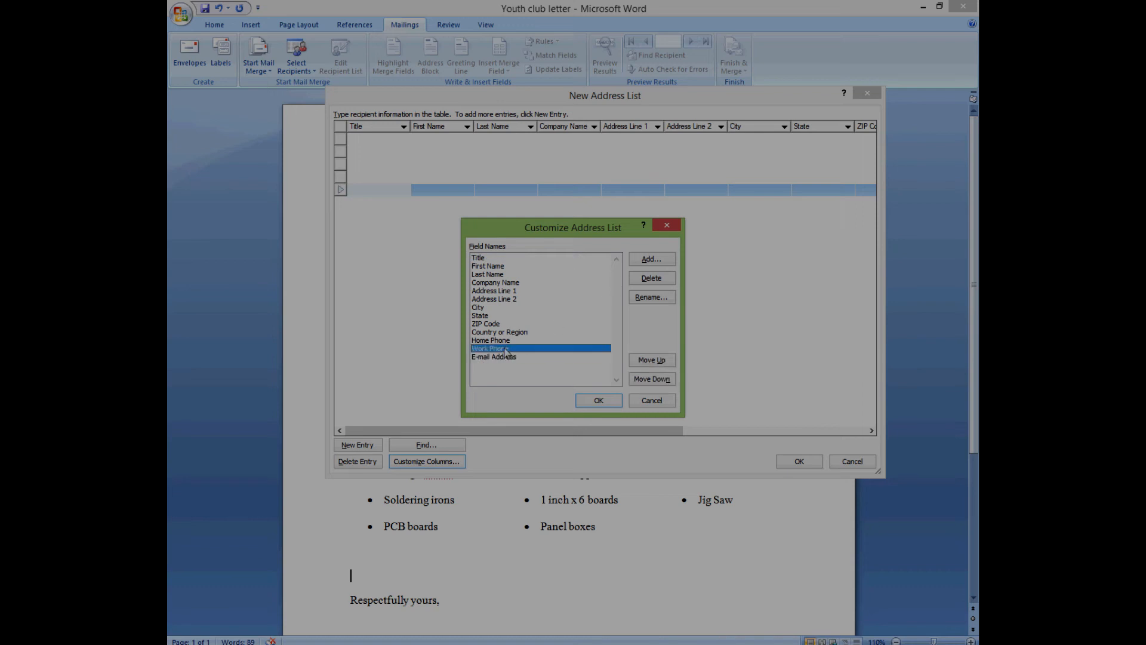
left_click(651, 278)
left_click(544, 364)
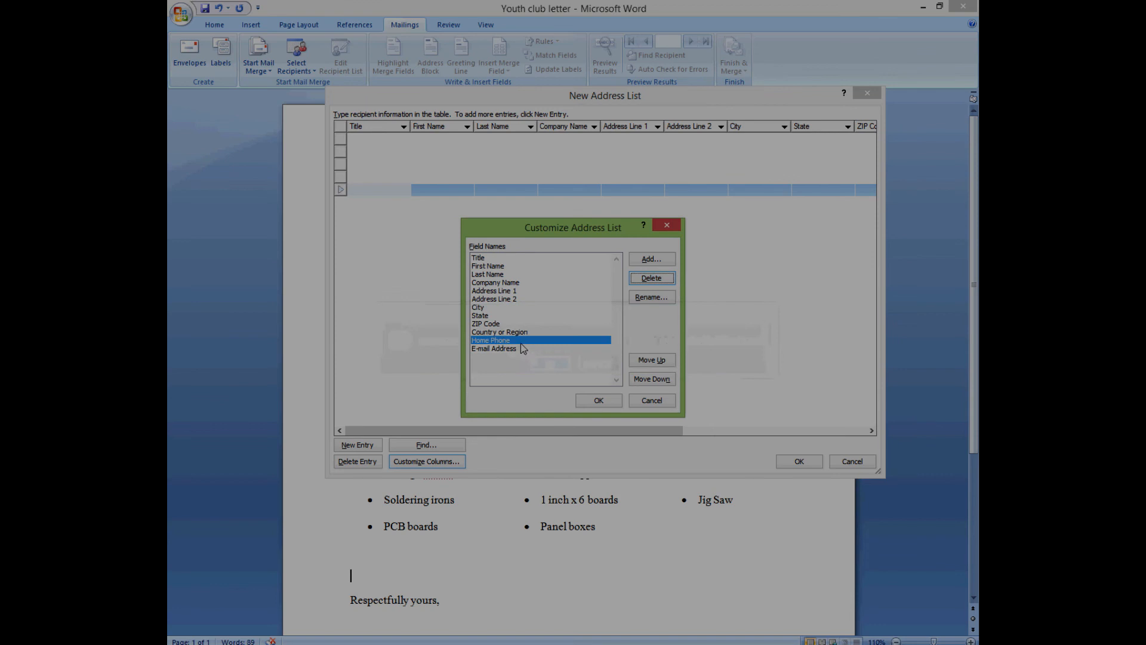
left_click(651, 279)
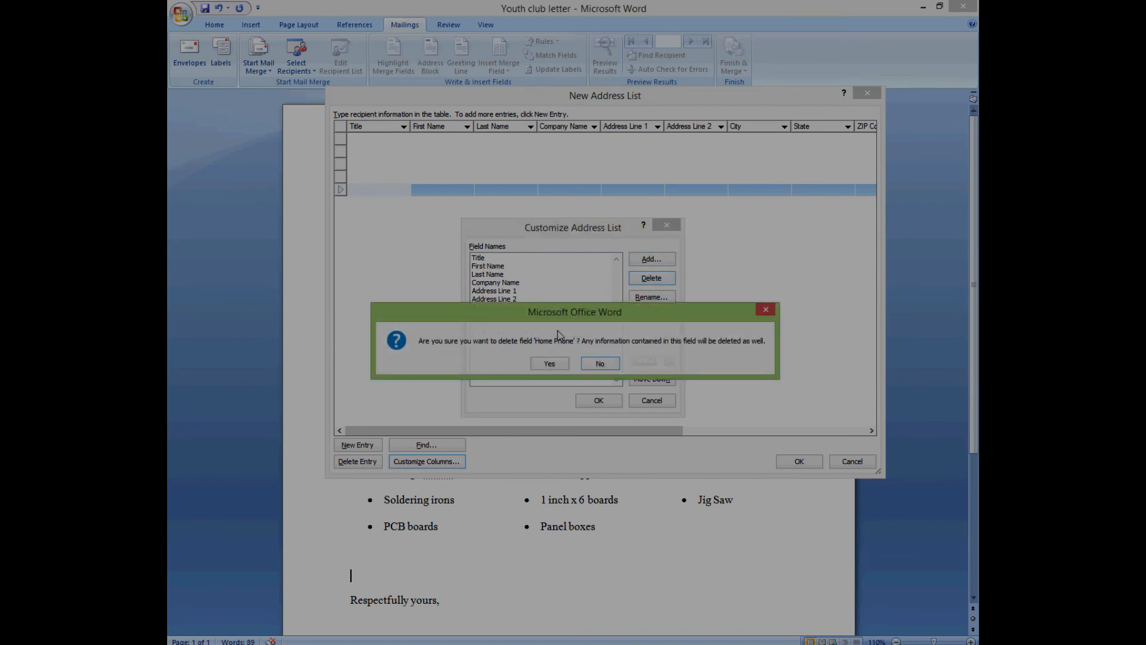
left_click(546, 363)
left_click(498, 324)
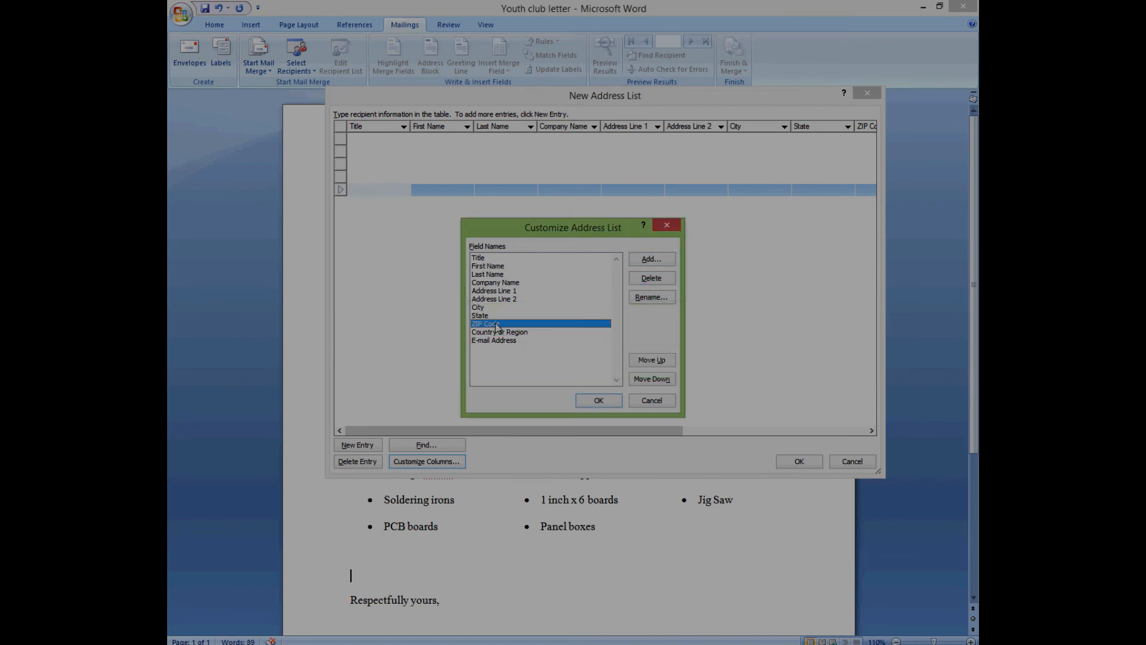
left_click(646, 279)
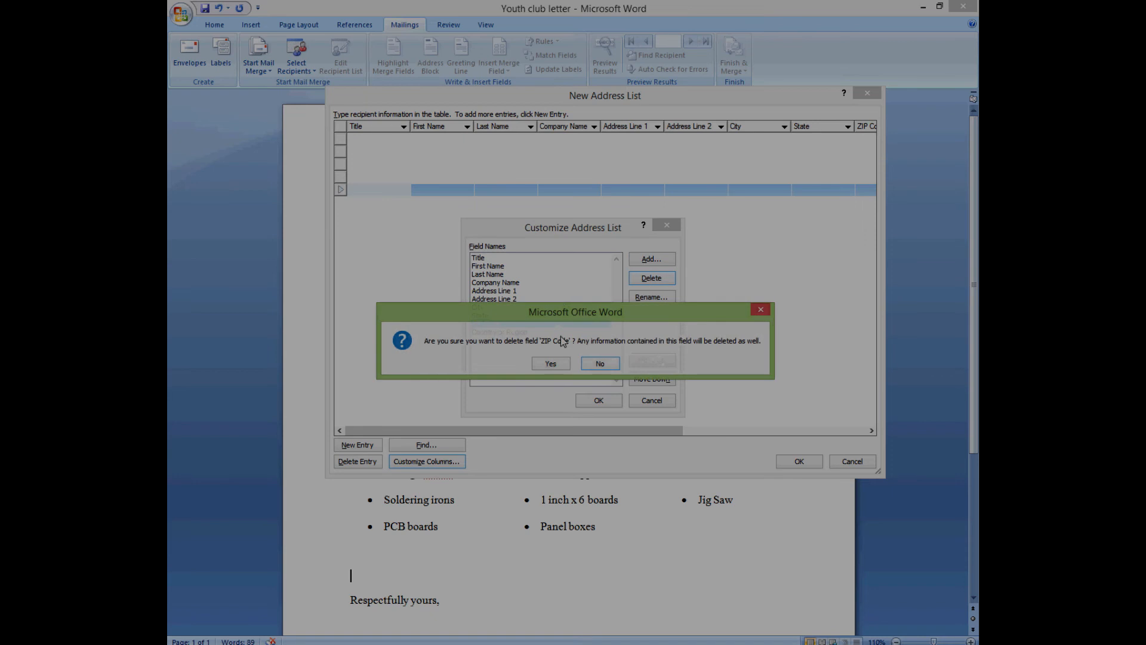
left_click(561, 361)
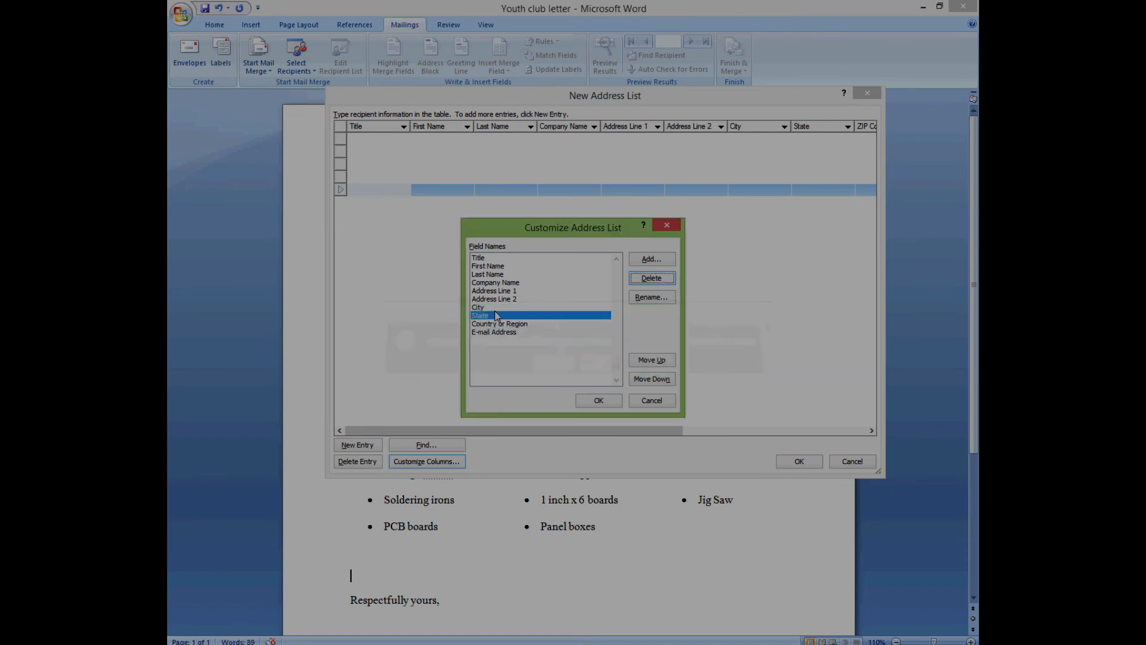
left_click(644, 279)
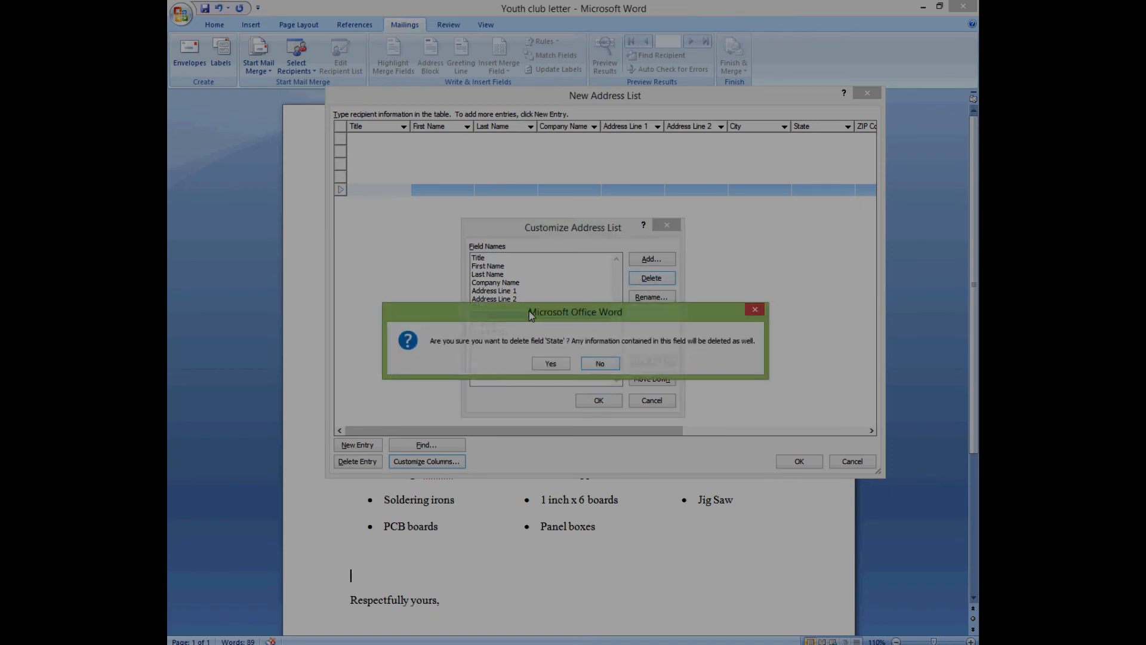
left_click(549, 362)
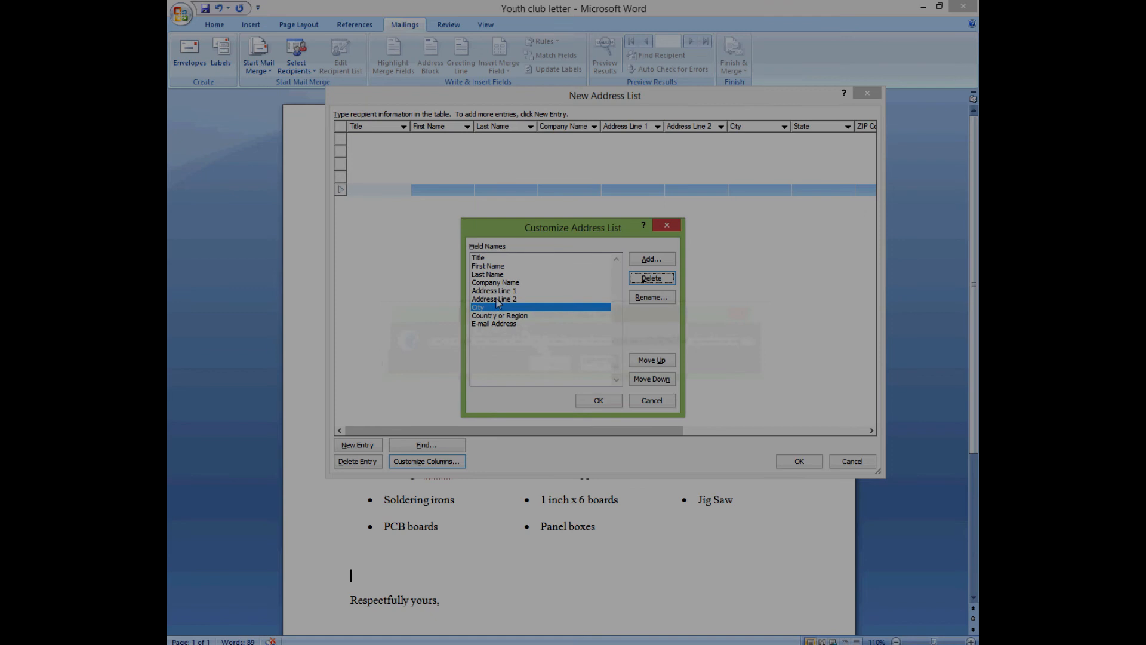
left_click(653, 280)
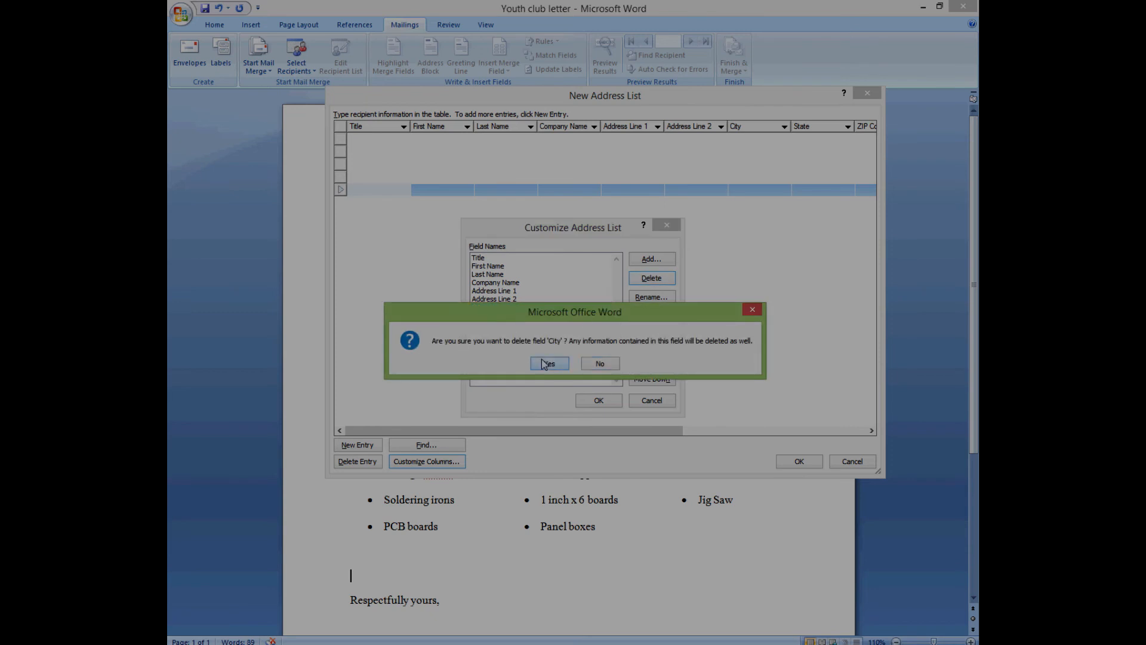
left_click(549, 362)
- Delete the Address Line 2, Company Name, Title and Country or Region fields
left_click(645, 279)
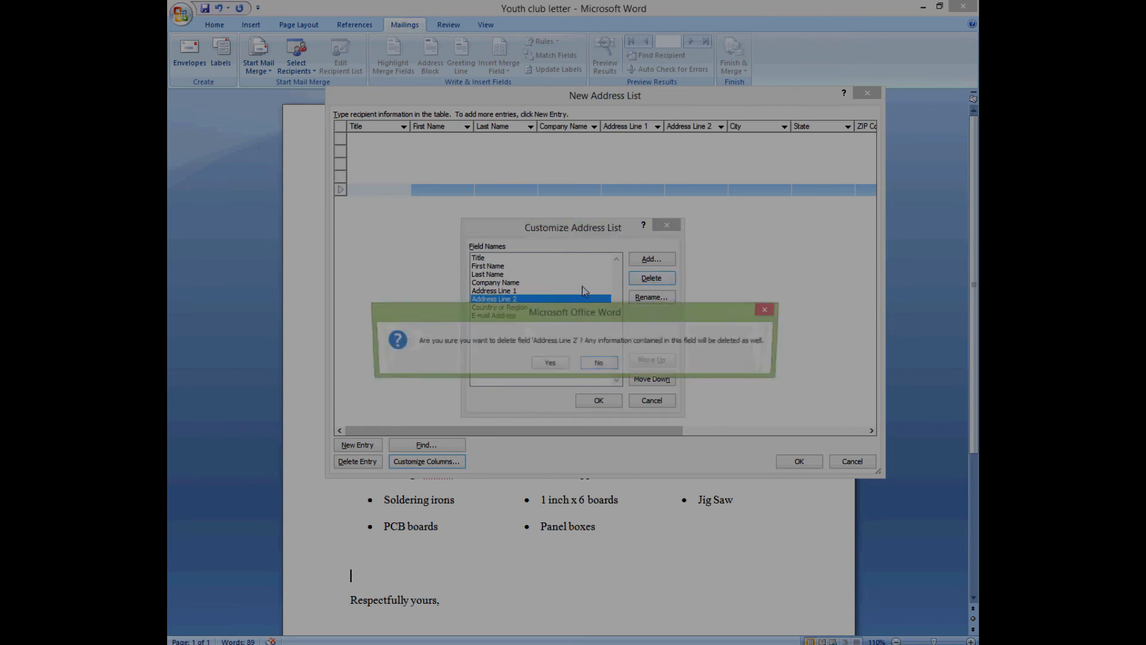
left_click(549, 362)
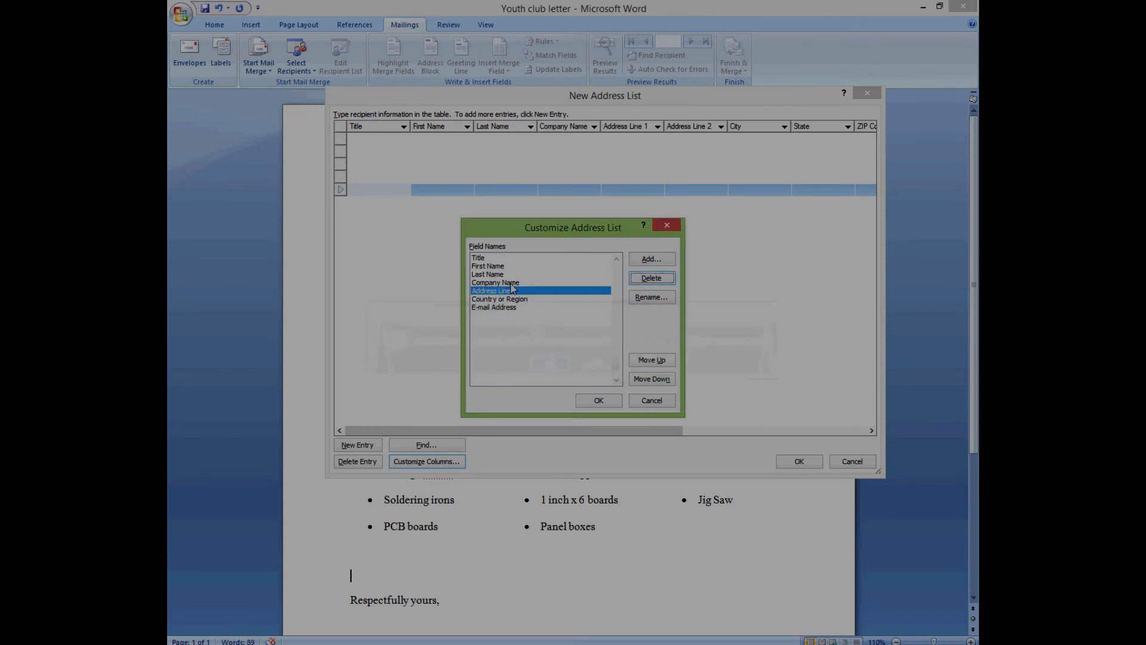
left_click(513, 283)
left_click(649, 279)
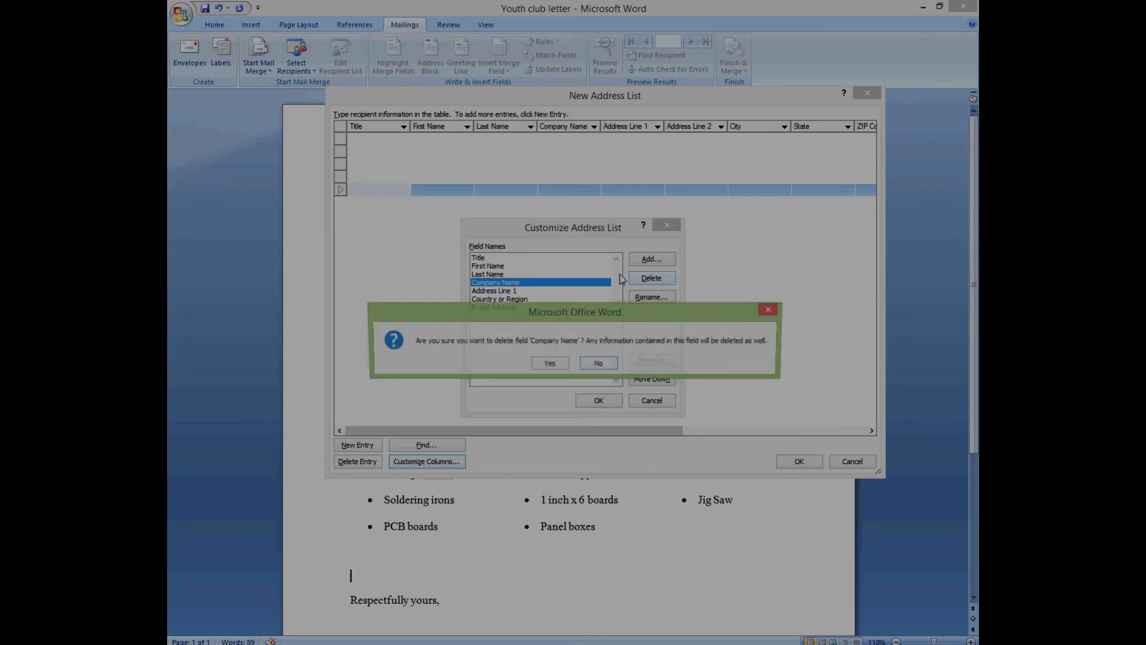
left_click(558, 363)
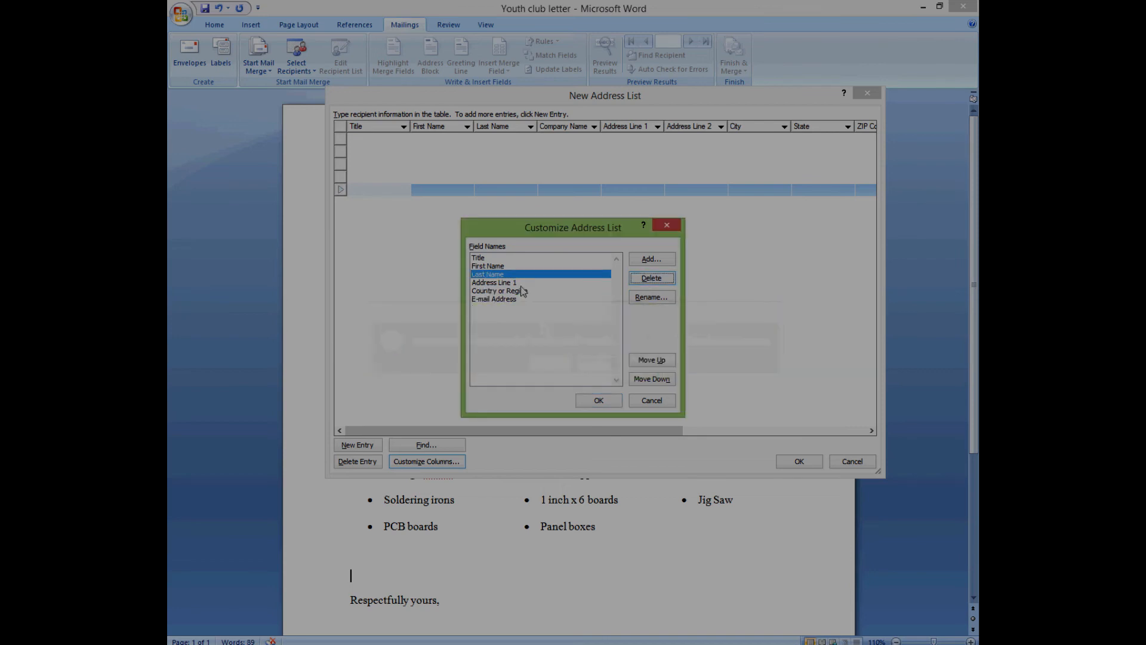
left_click(488, 260)
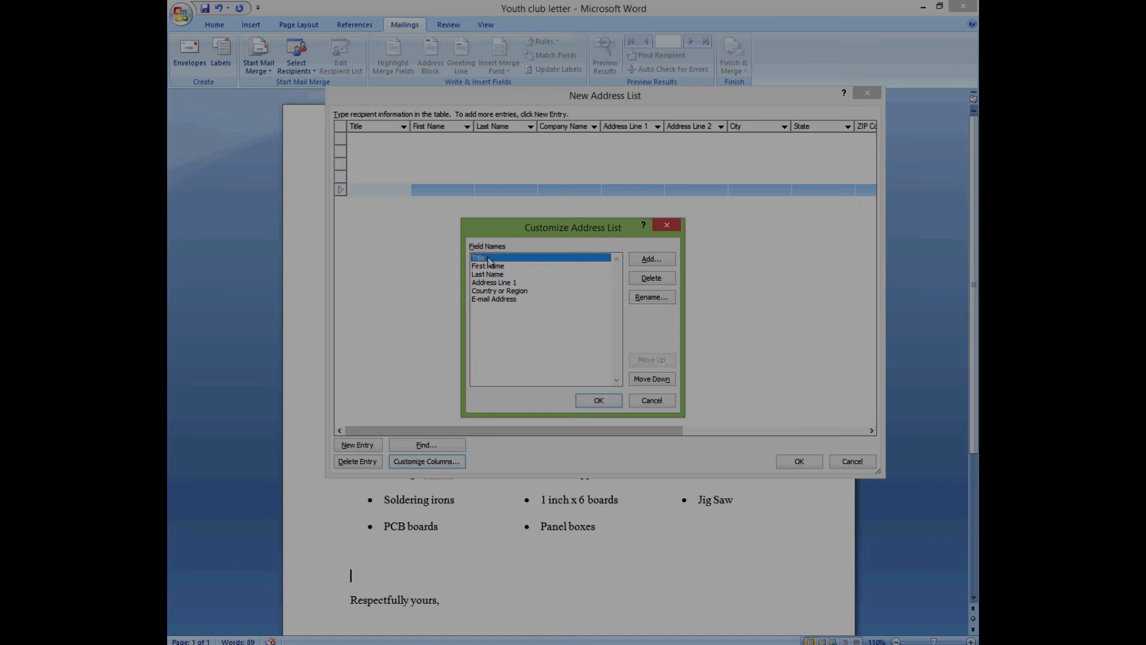
left_click(647, 283)
left_click(552, 363)
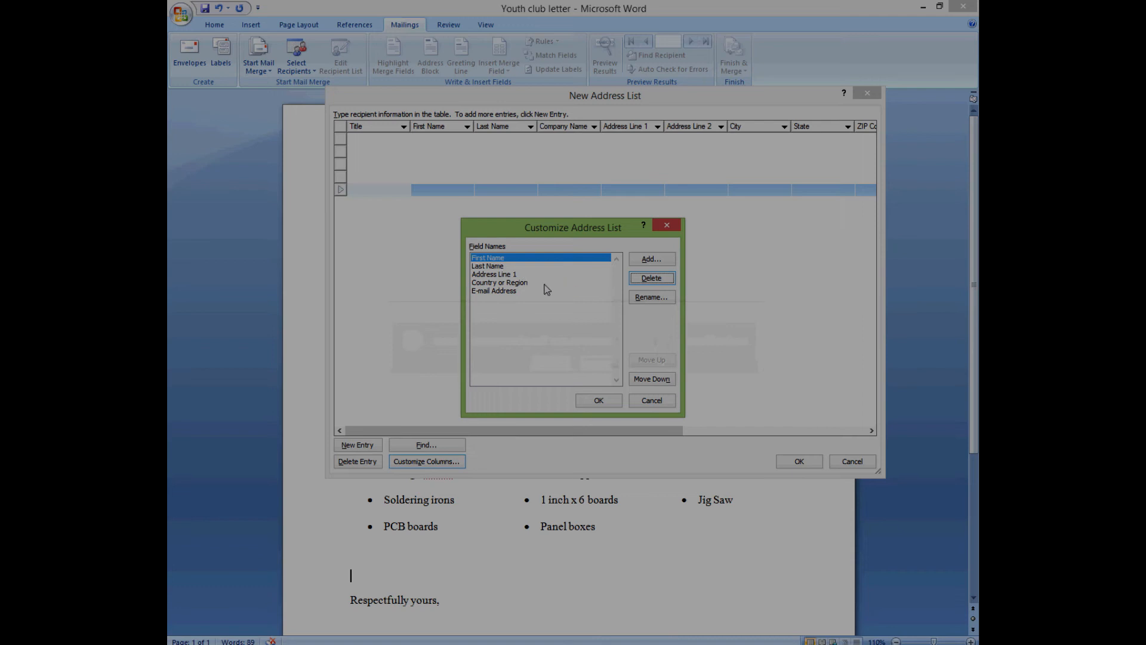
left_click(522, 283)
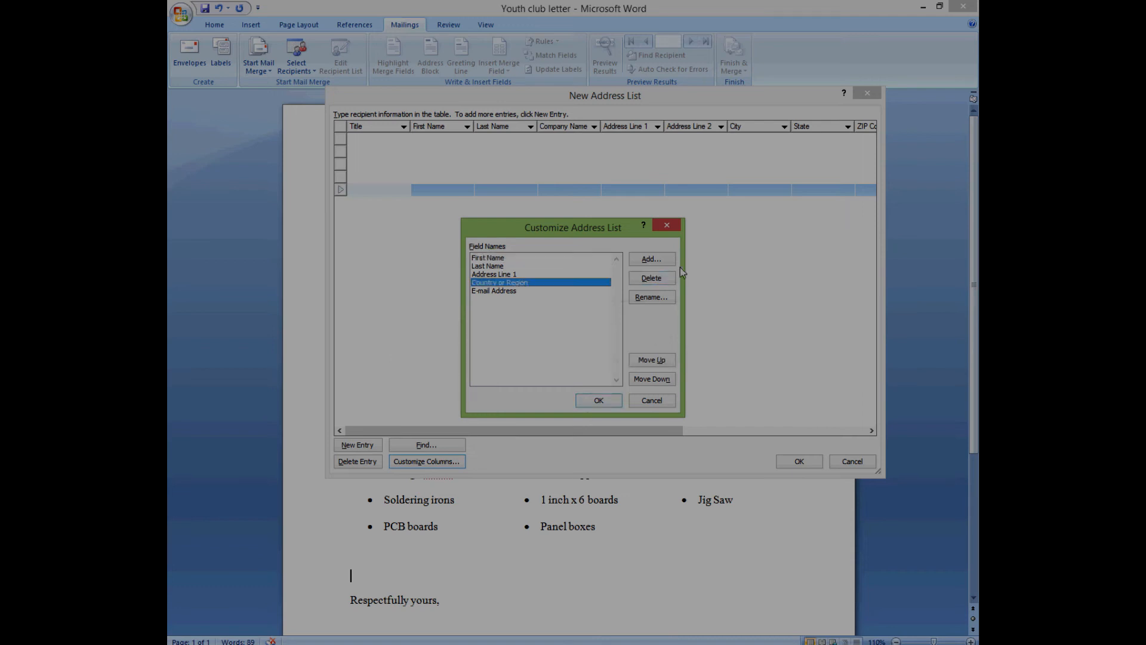
left_click(653, 279)
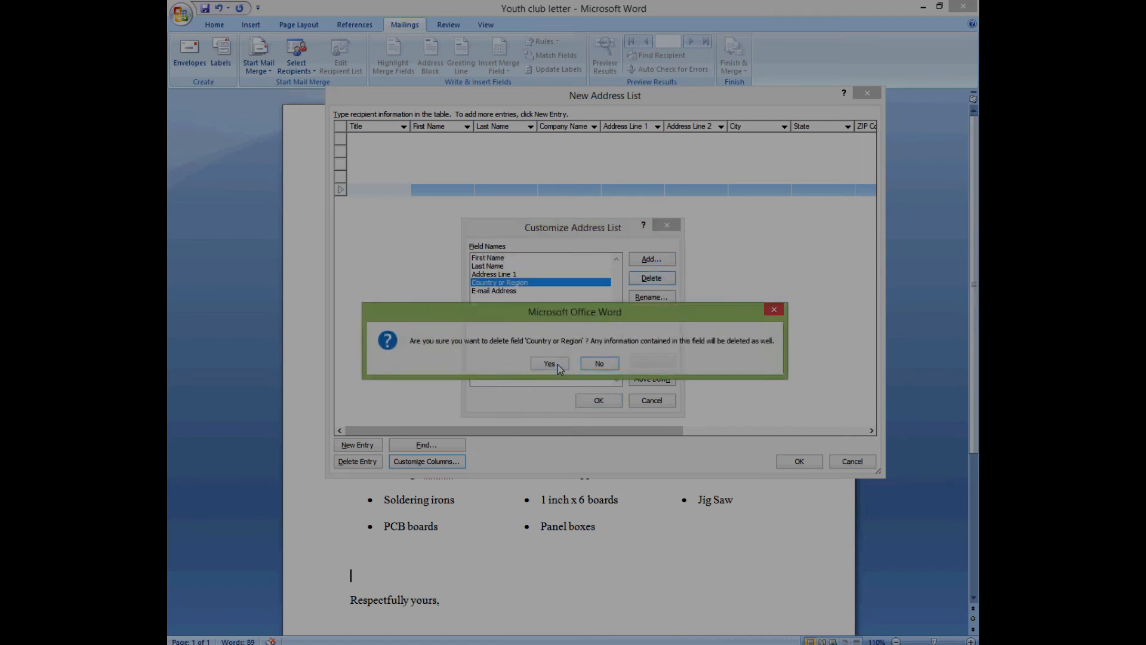
left_click(557, 364)
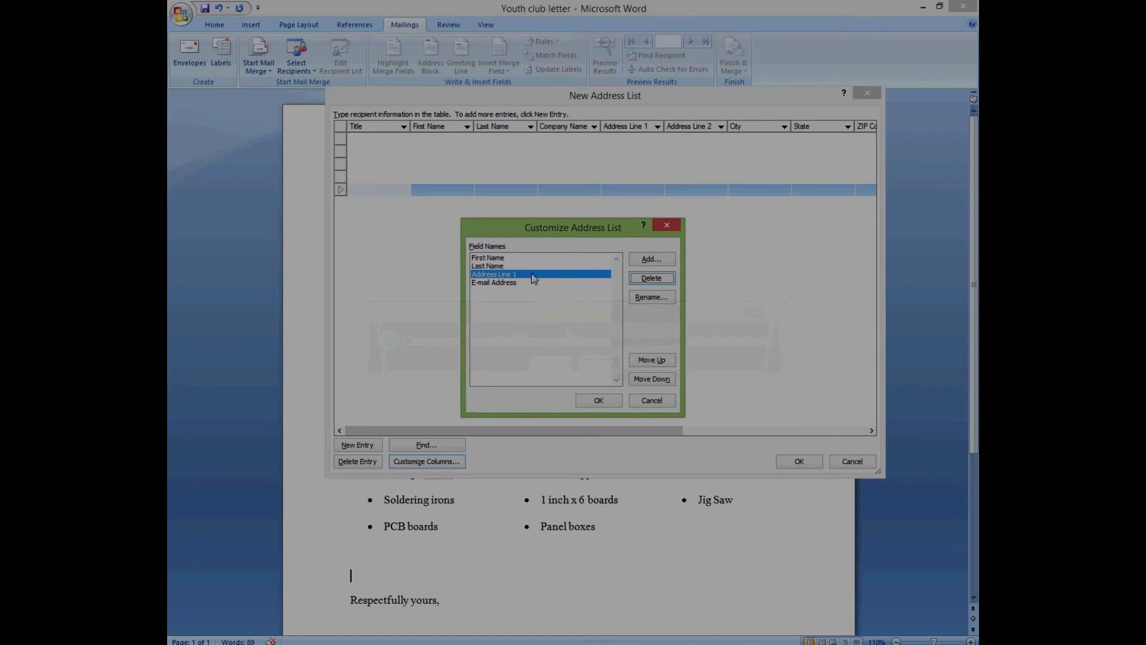
- Apply the four-field list, then add a new 'Position Title' field and apply it
left_click(598, 399)
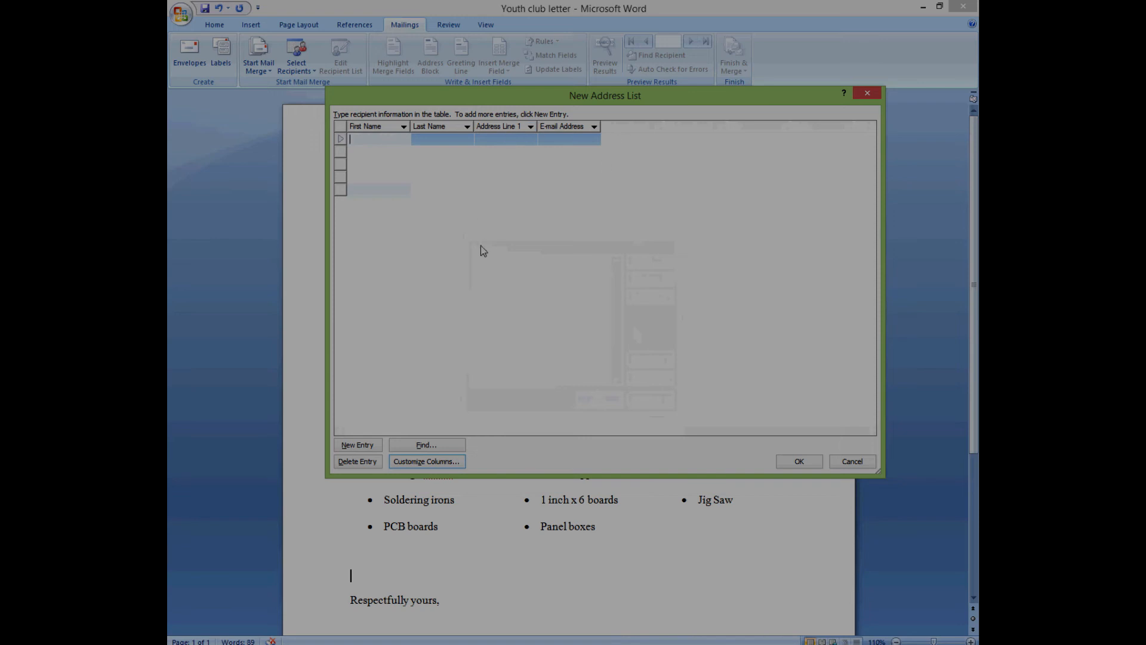
left_click(407, 463)
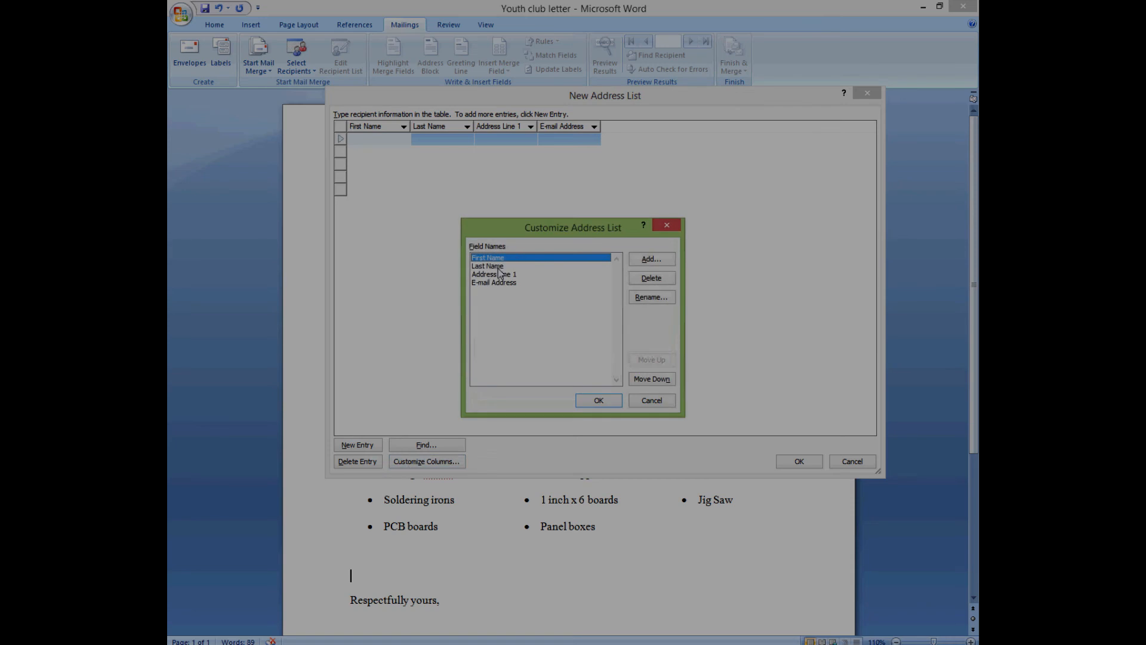
left_click(664, 263)
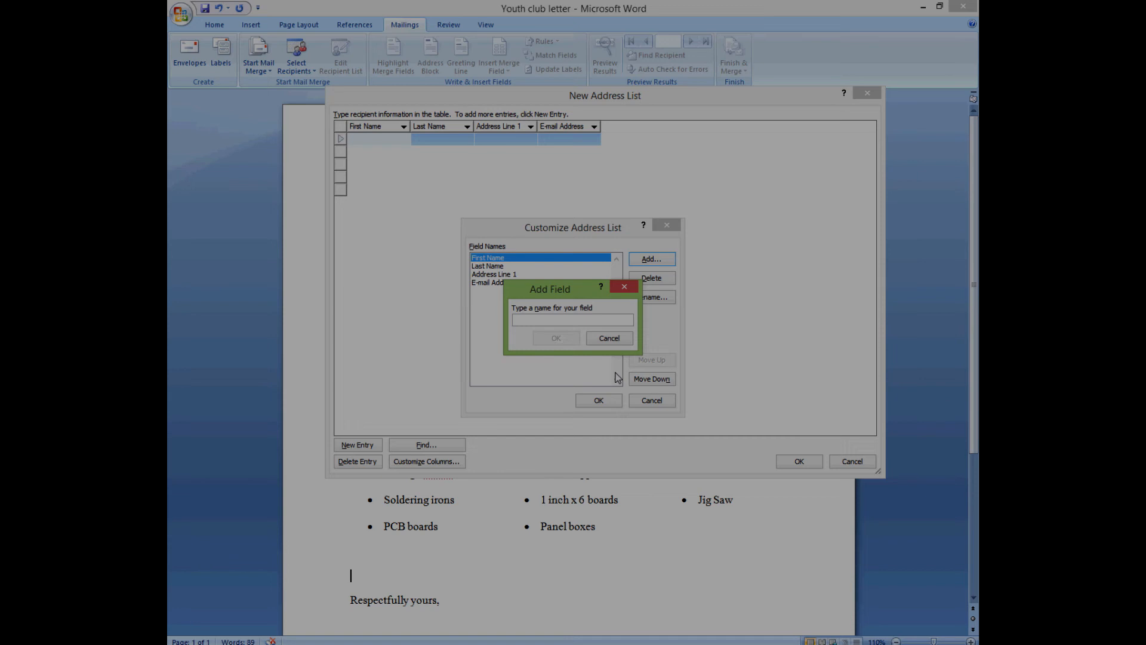
type("Gen")
key("BackSpace")
key("BackSpace")
key("BackSpace")
key("BackSpace")
key("BackSpace")
key("BackSpace")
type("Position")
left_click(554, 338)
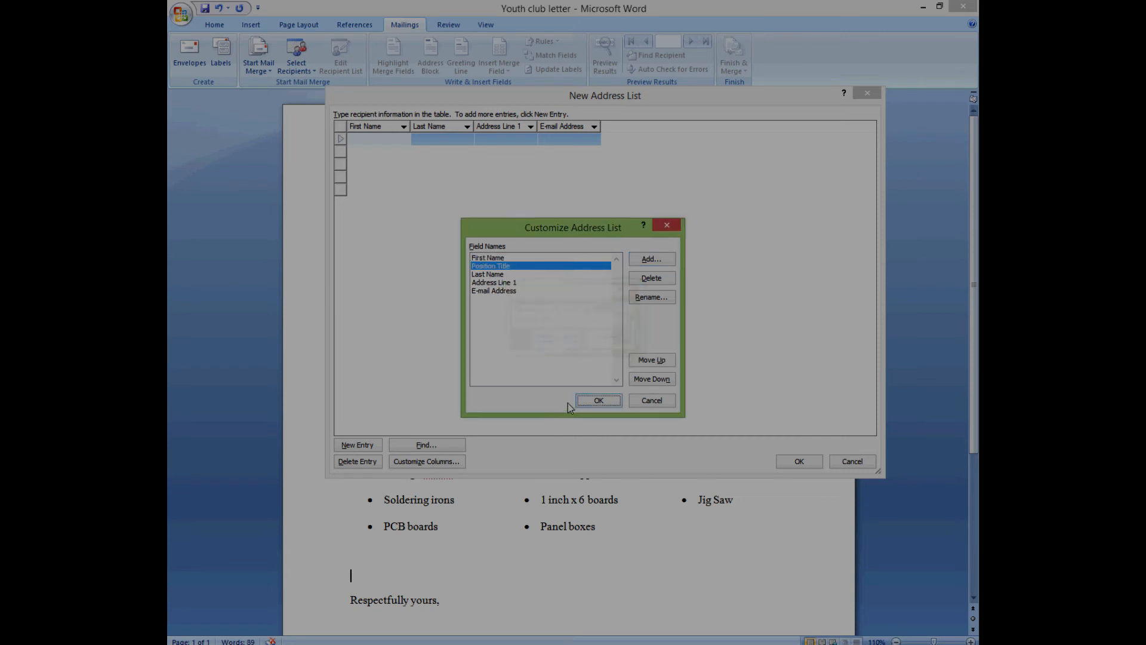
left_click(598, 400)
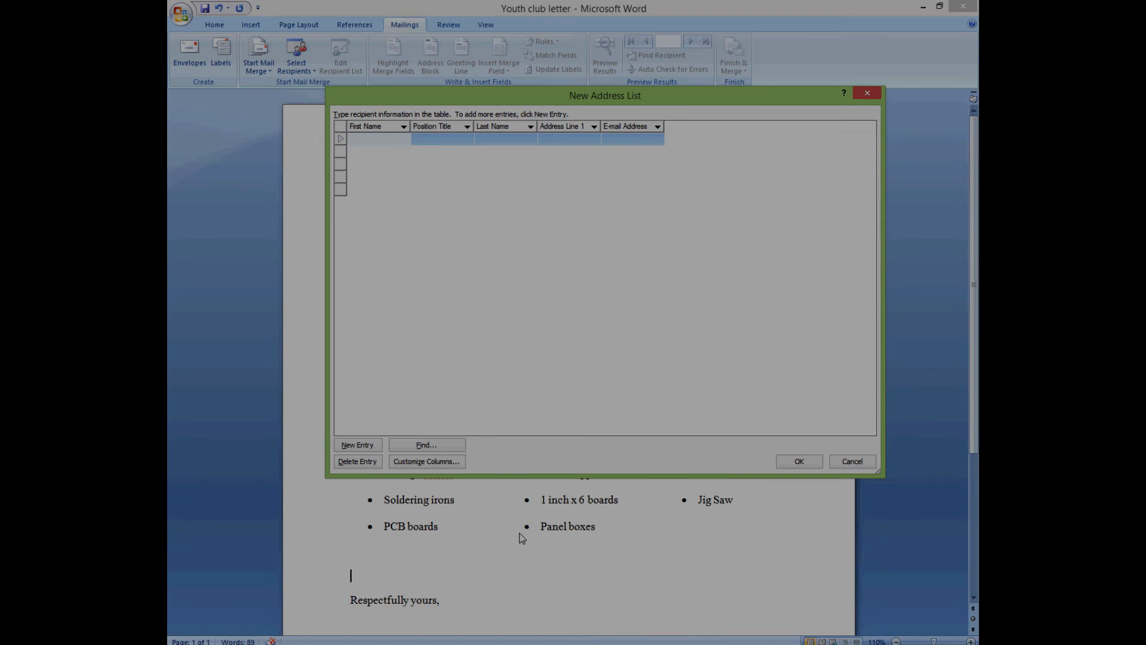
- Move Position Title above First Name so it becomes the list's first column
left_click(454, 463)
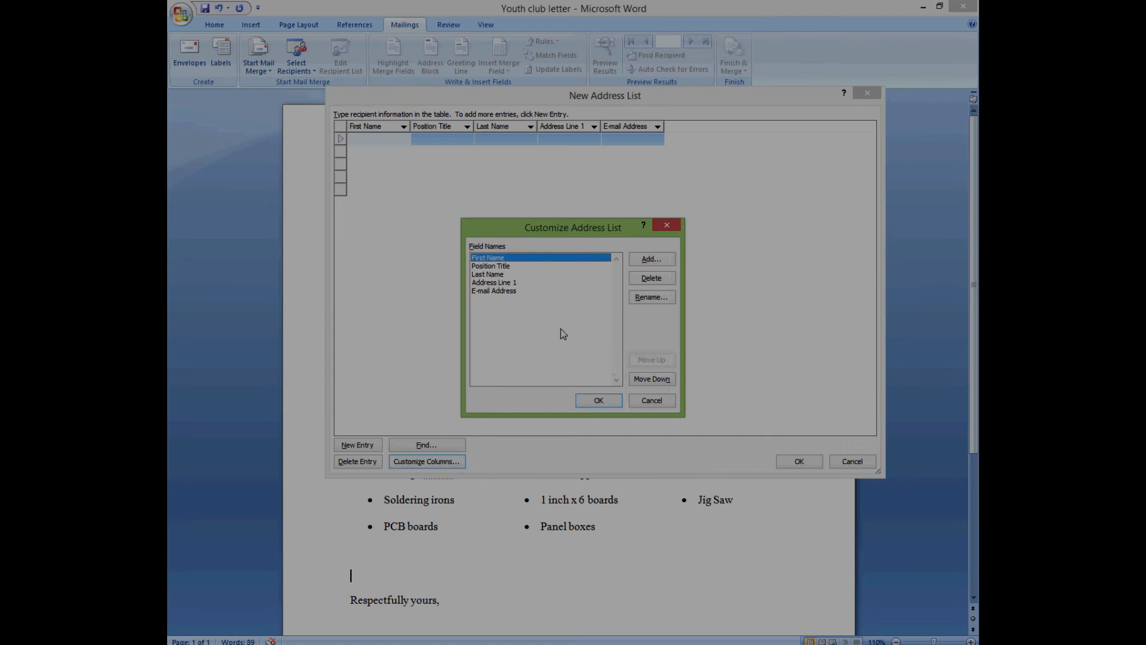
left_click(506, 269)
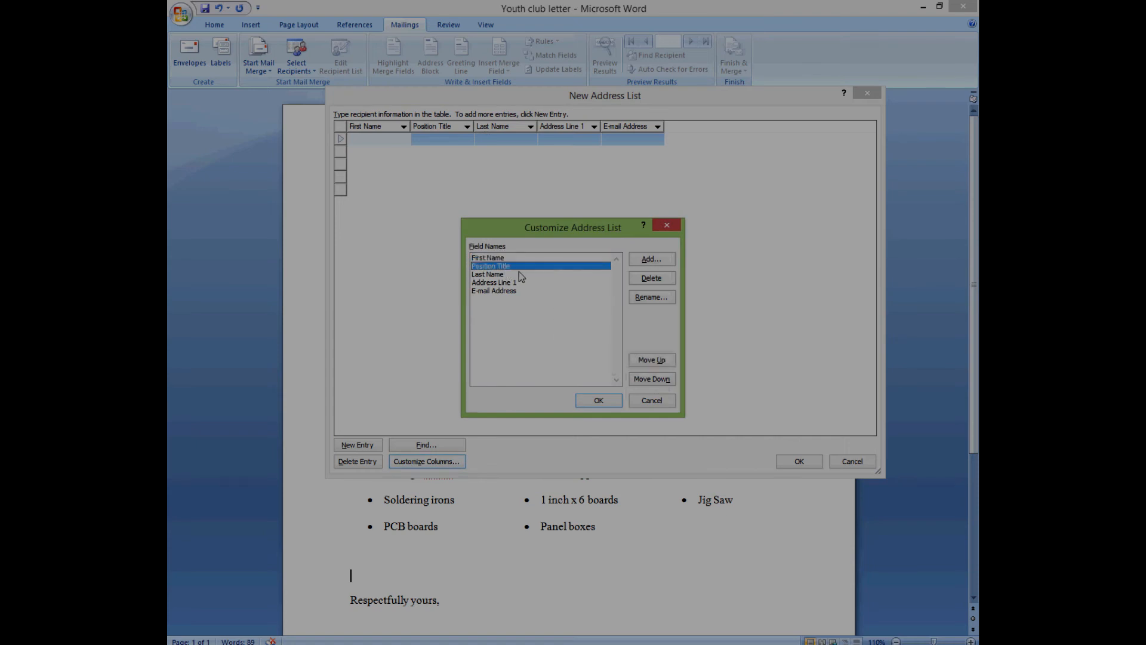
left_click(662, 363)
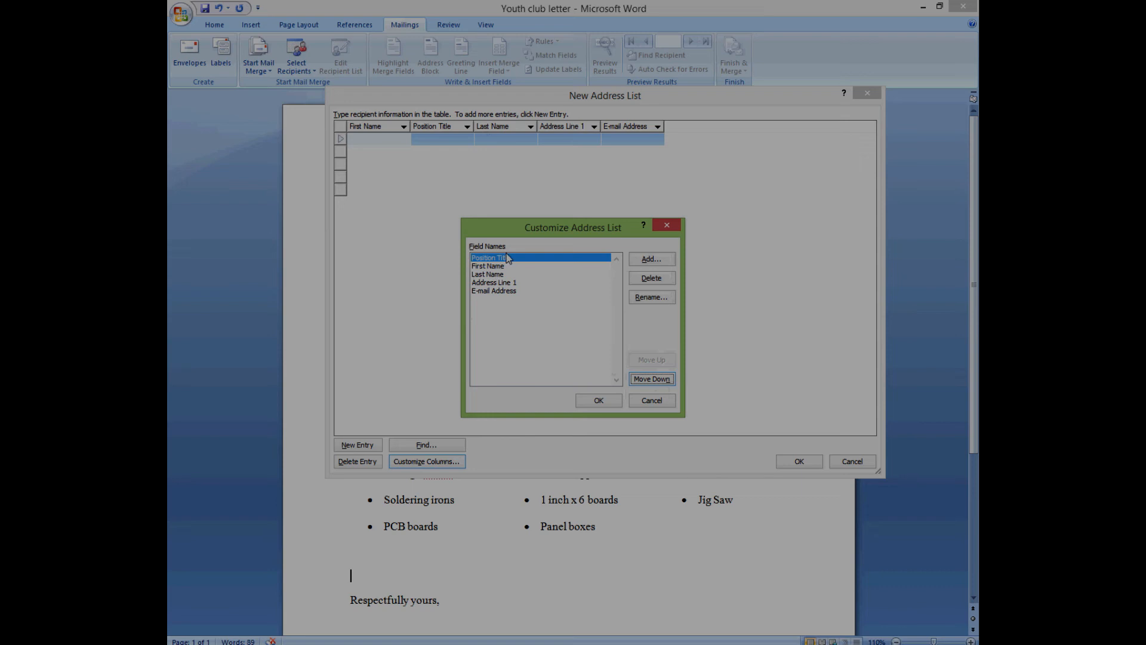
left_click(593, 400)
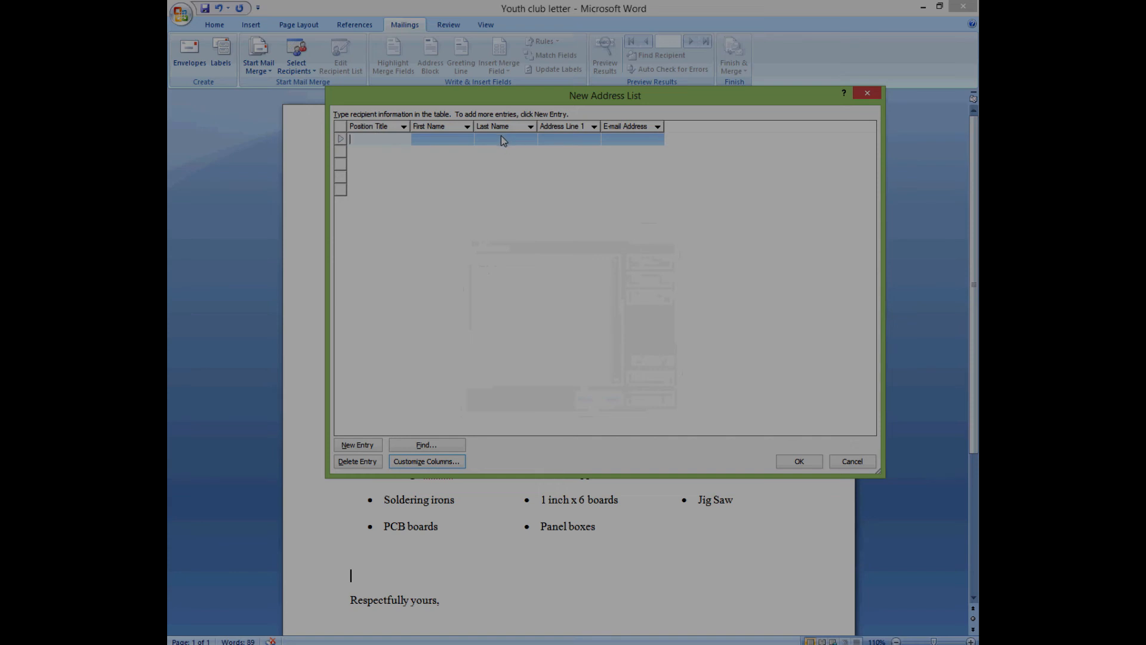
left_click(448, 461)
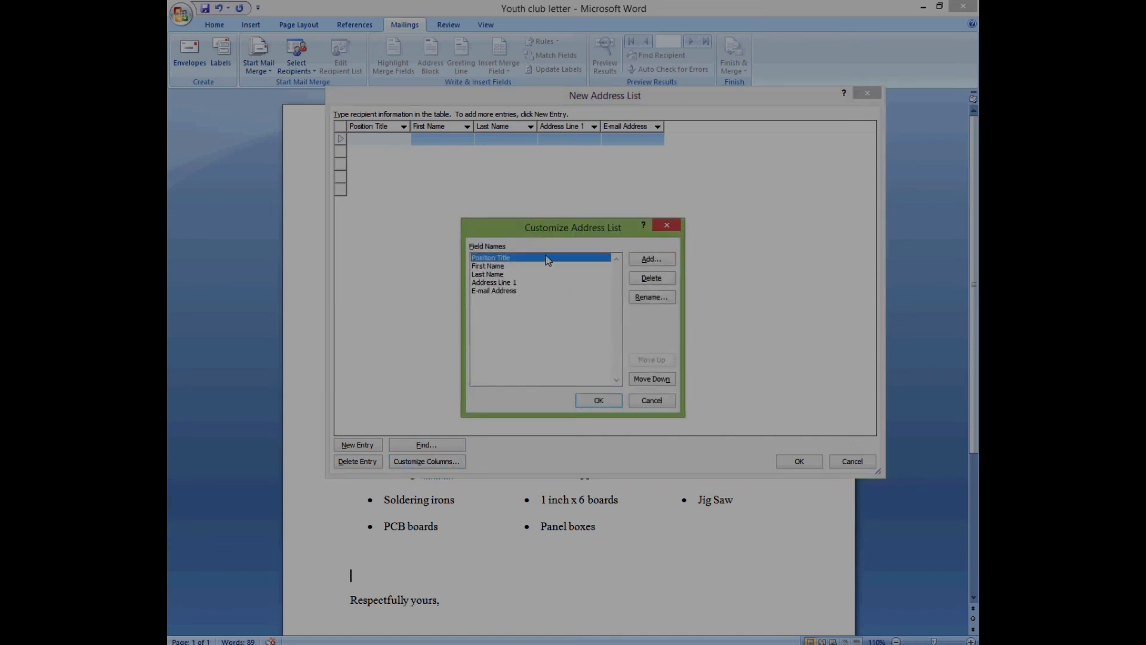
left_click(504, 284)
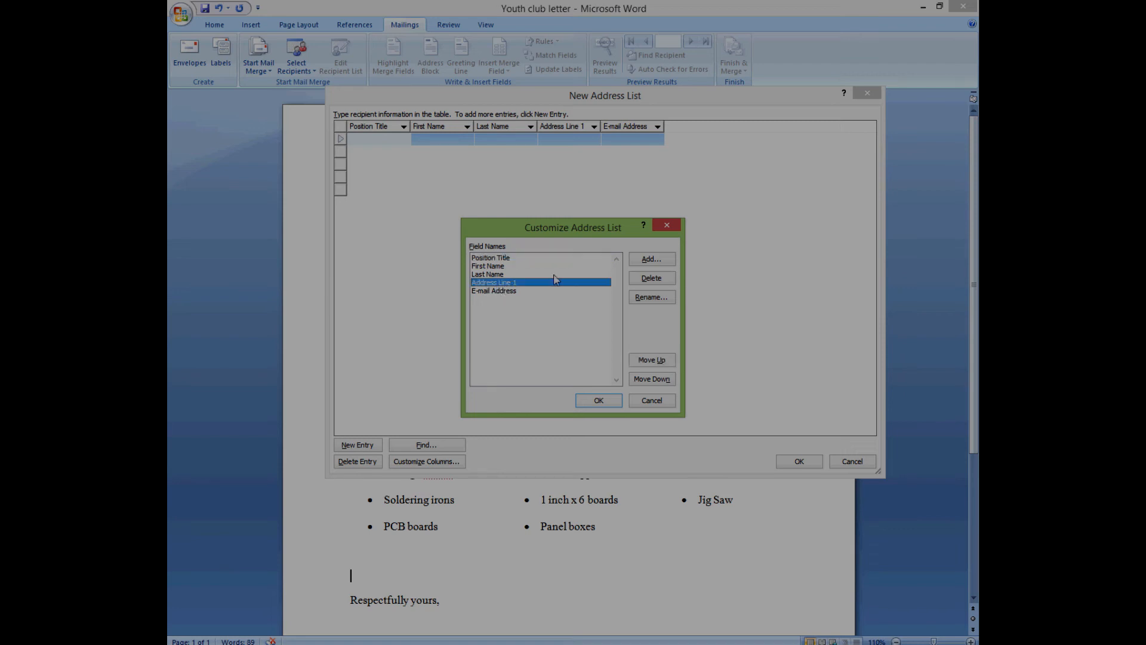
- Rename the Address Line 1 field to 'Company Address' and apply the change
left_click(650, 298)
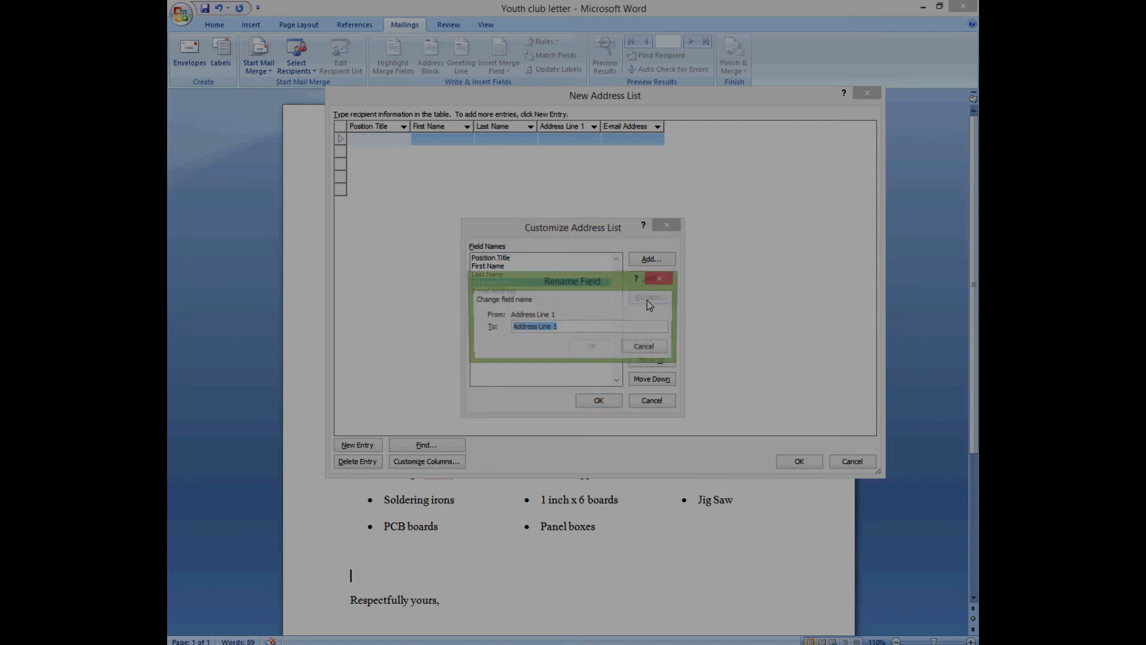
key("End")
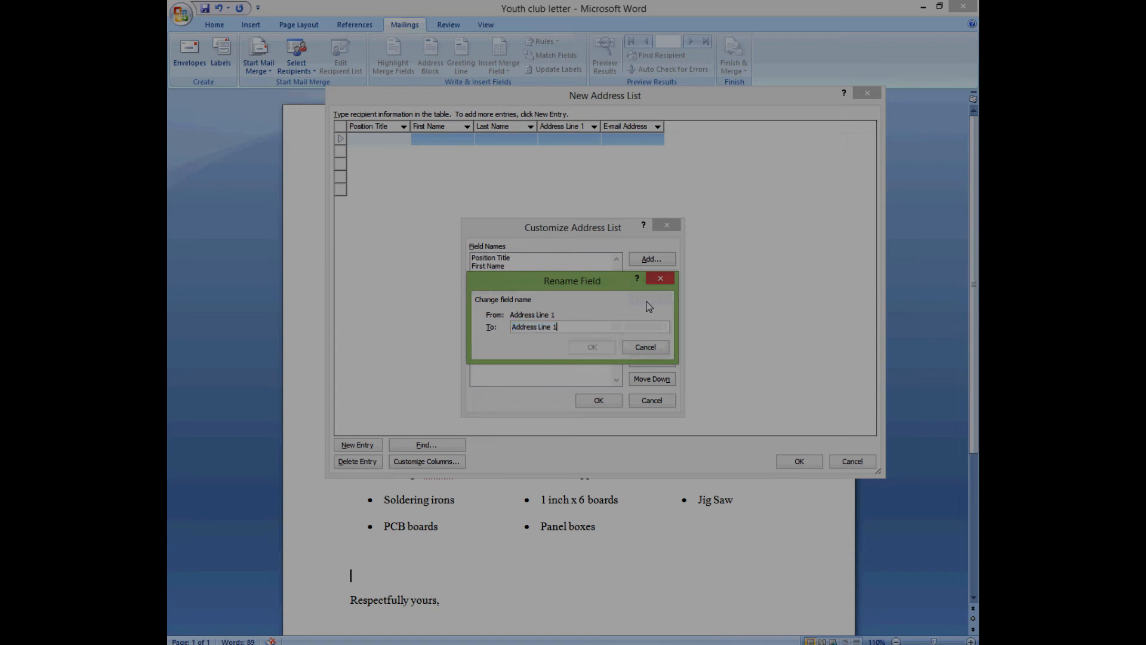
key("BackSpace")
key("BackSpace")
key("BackSpace")
type("Company")
key("BackSpace")
left_click(599, 349)
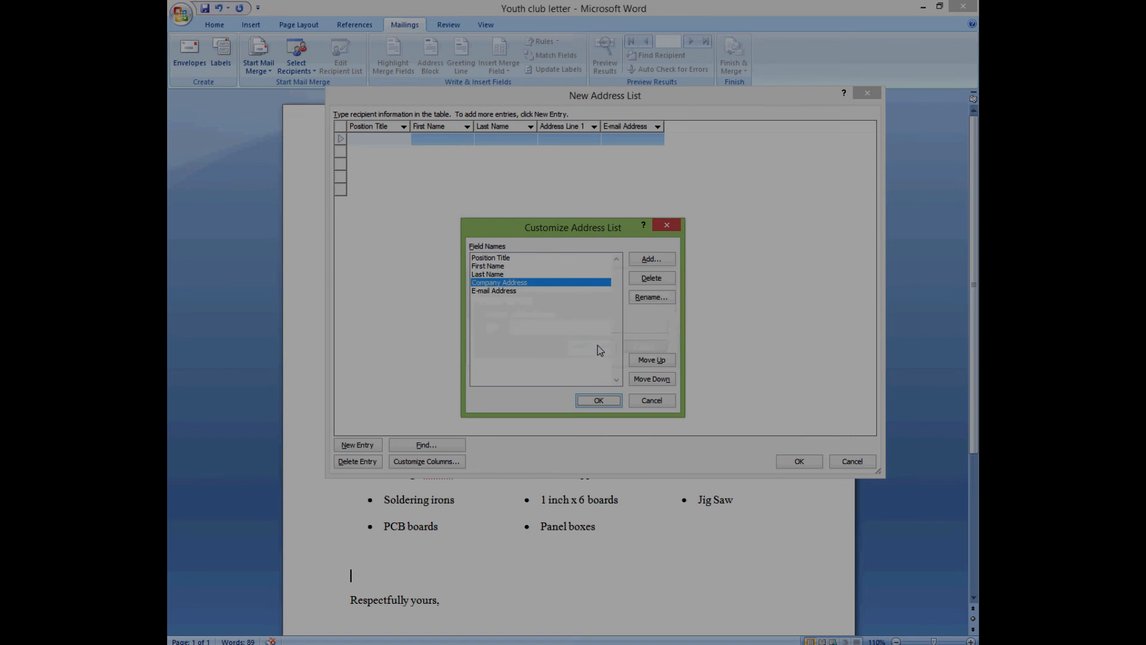
left_click(606, 401)
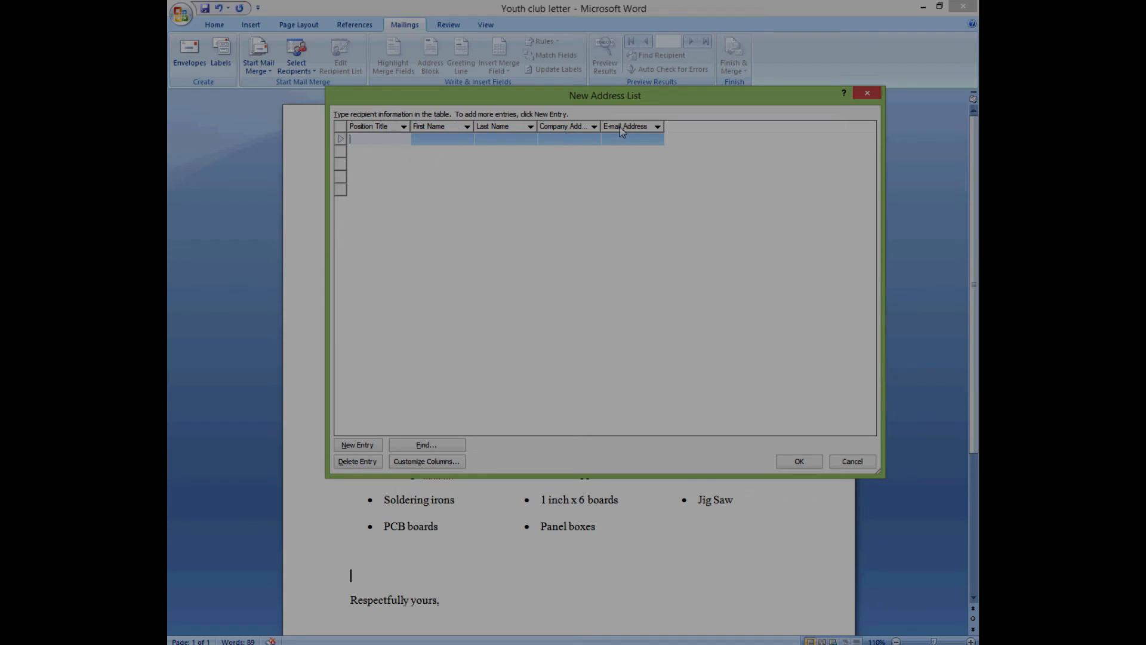
left_click(439, 461)
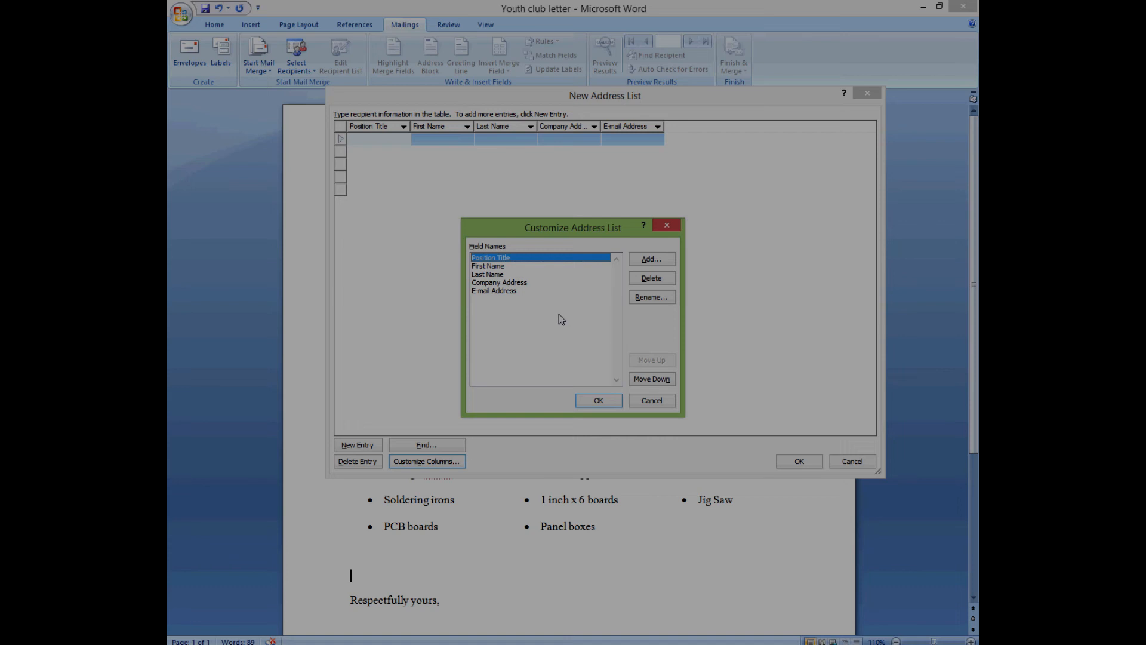
- Add a 'Telephone number' field and move it just above E-mail Address
left_click(649, 259)
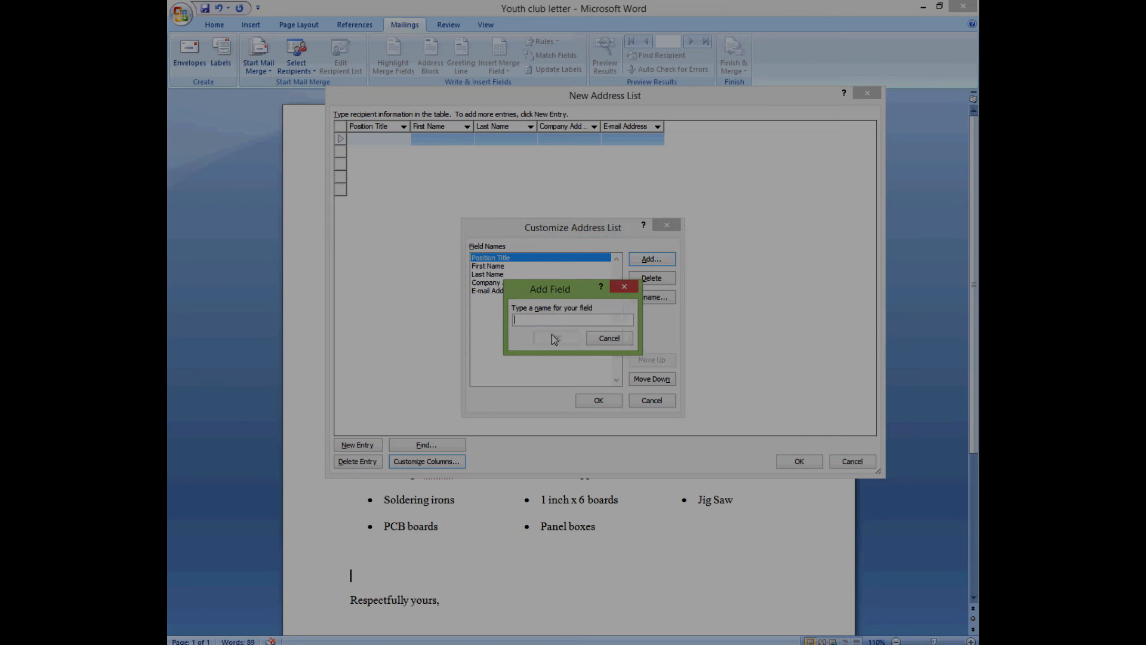
type("Telephone number")
left_click(555, 338)
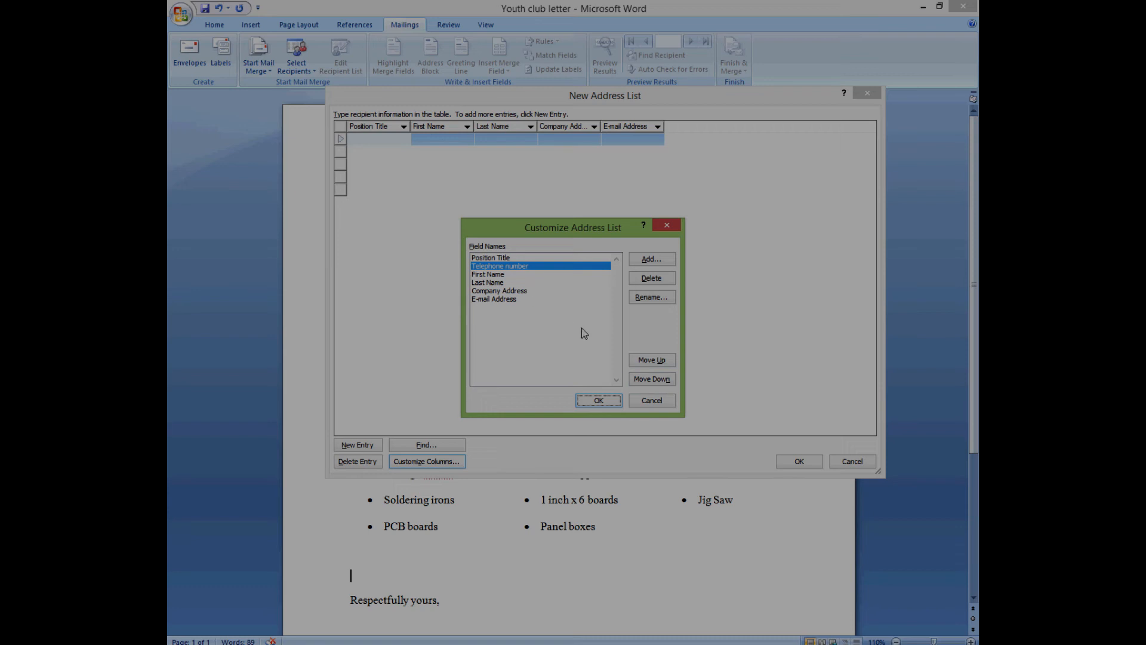
left_click(649, 380)
left_click(649, 380)
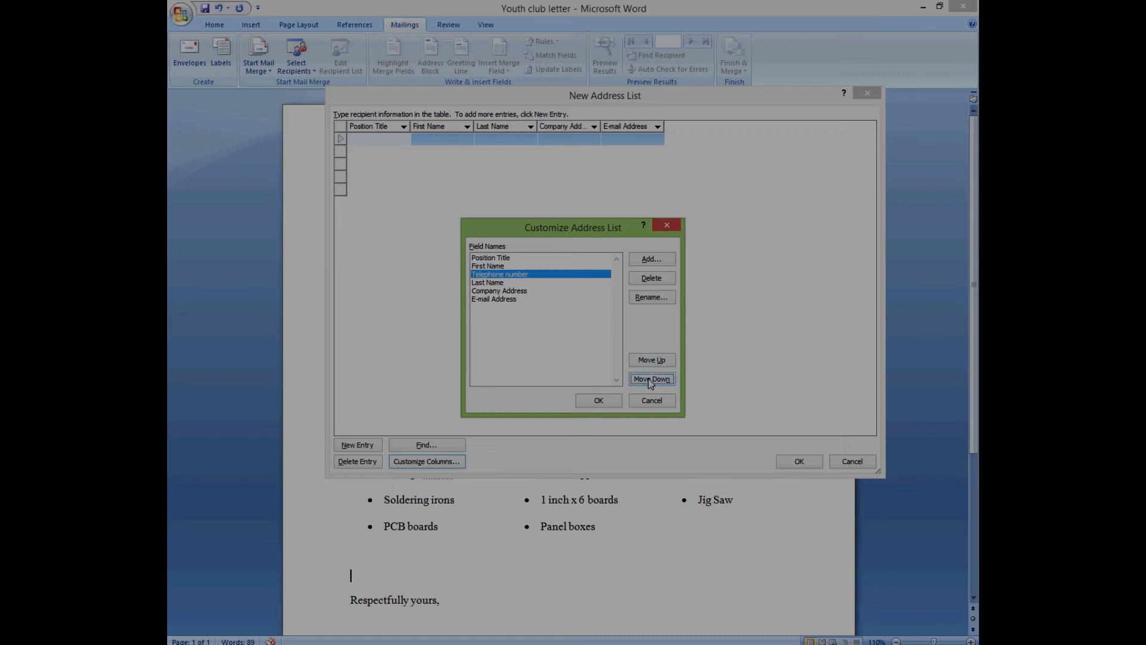
left_click(650, 382)
left_click(651, 380)
left_click(650, 379)
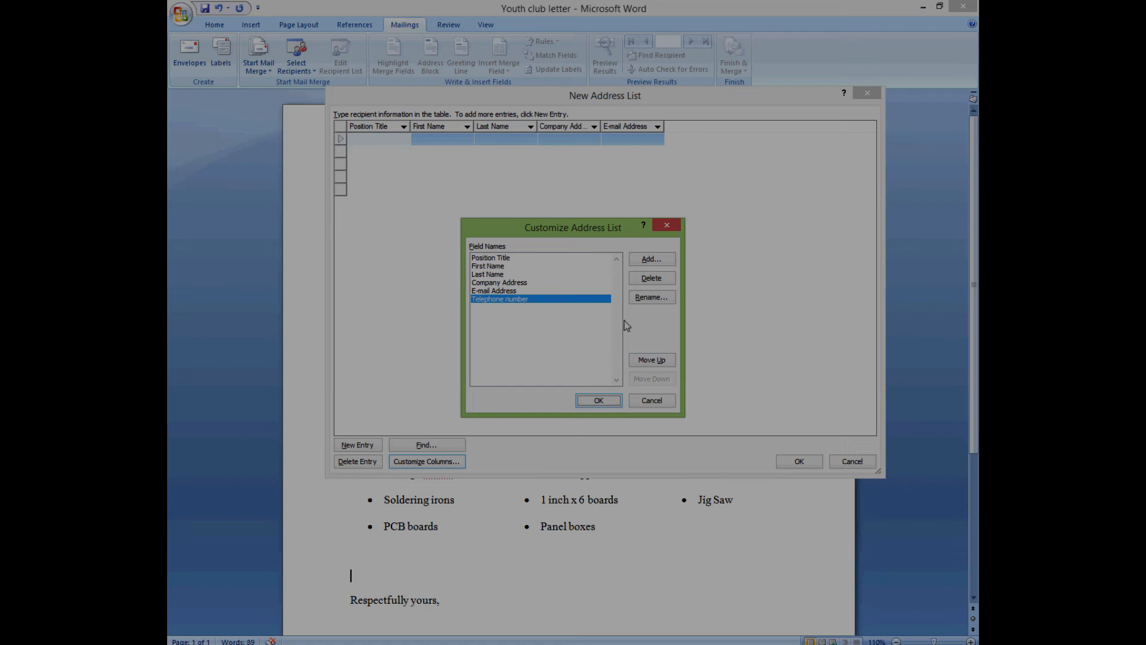
left_click(643, 361)
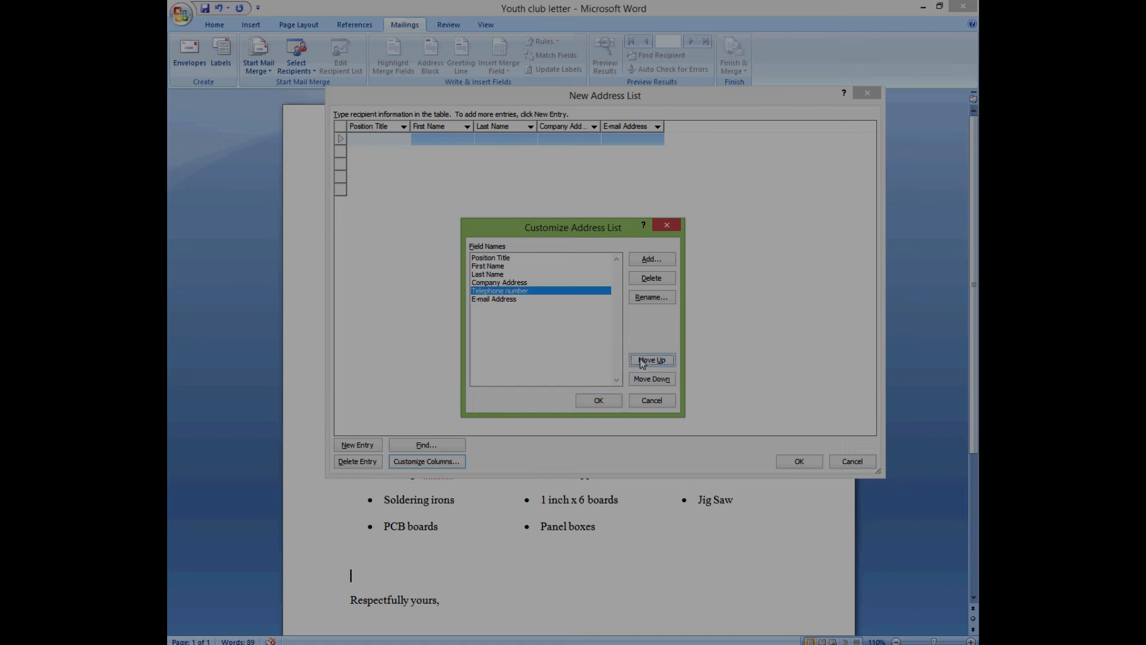
left_click(597, 401)
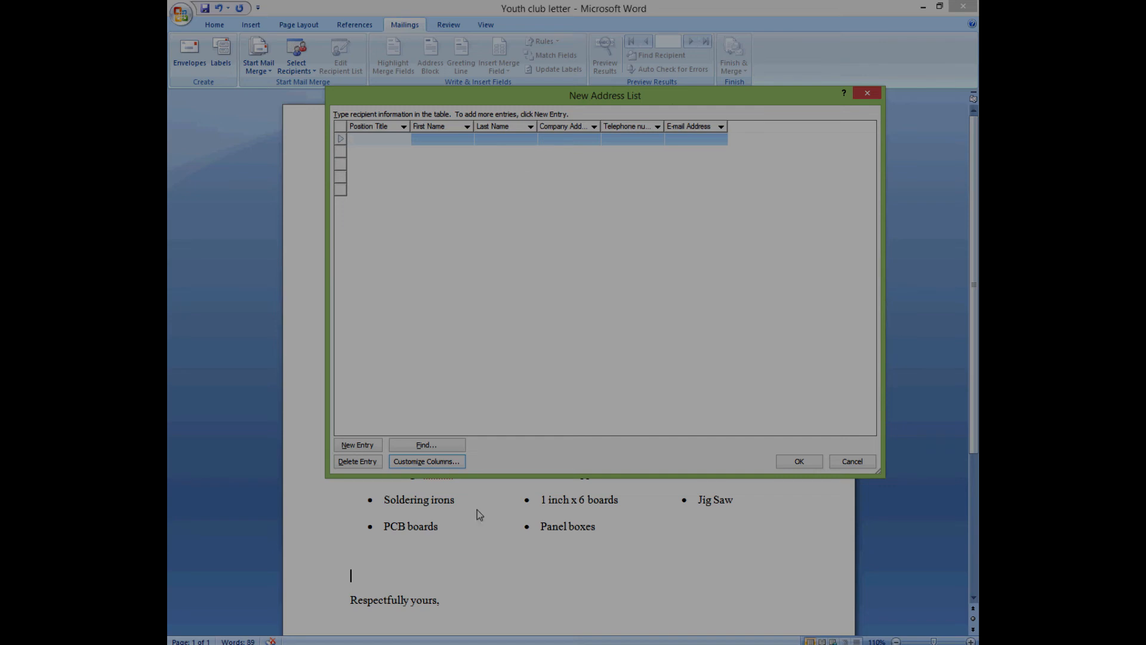
- Check that Telephone number sits in the right place in the column order
left_click(442, 461)
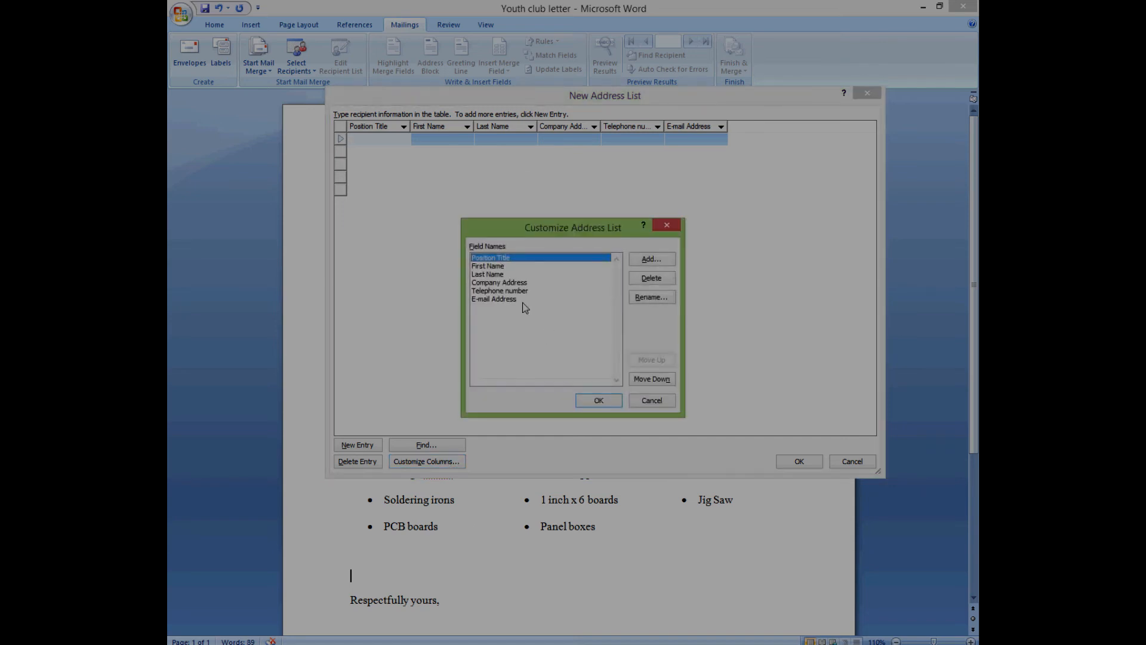
left_click(511, 291)
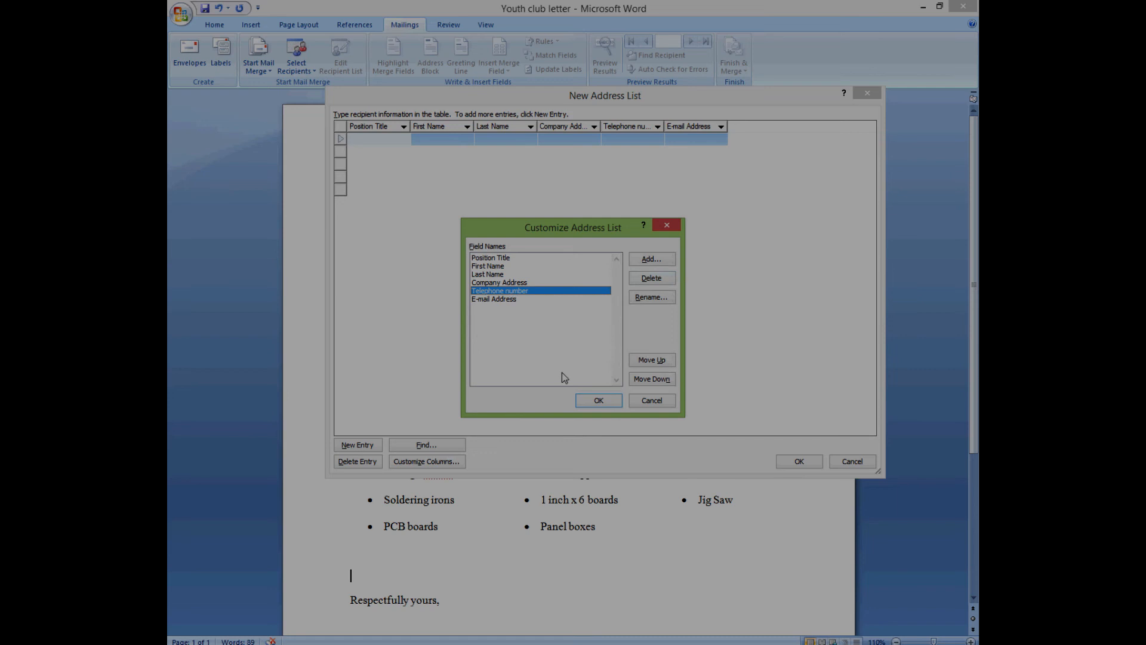
left_click(597, 401)
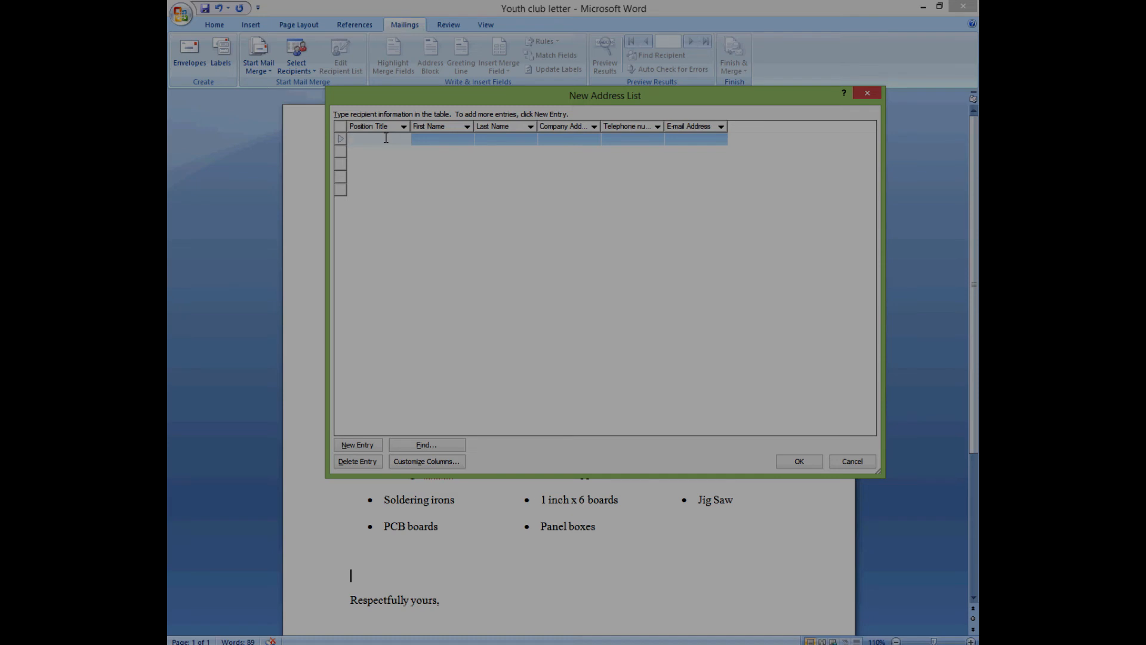
- Enter General Manager, H.R. Personel and Supervisor as the first three position titles
type("General Manager")
left_click(368, 151)
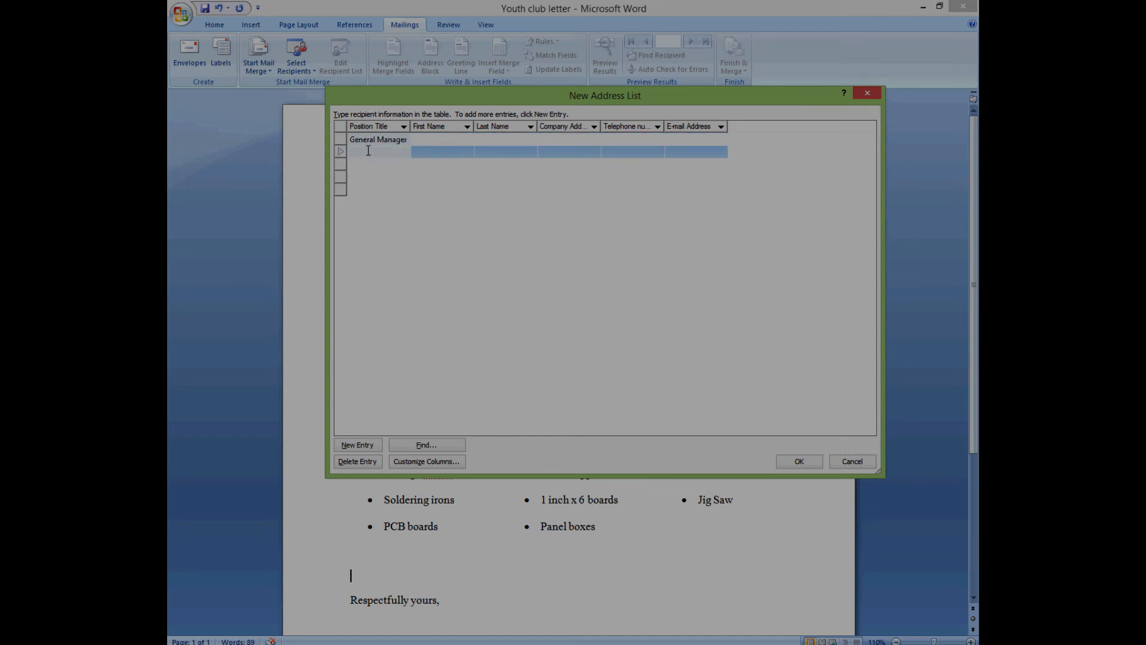
type("H")
type("R.")
key("Left")
key("Left")
type(".")
type("Person")
left_click(366, 167)
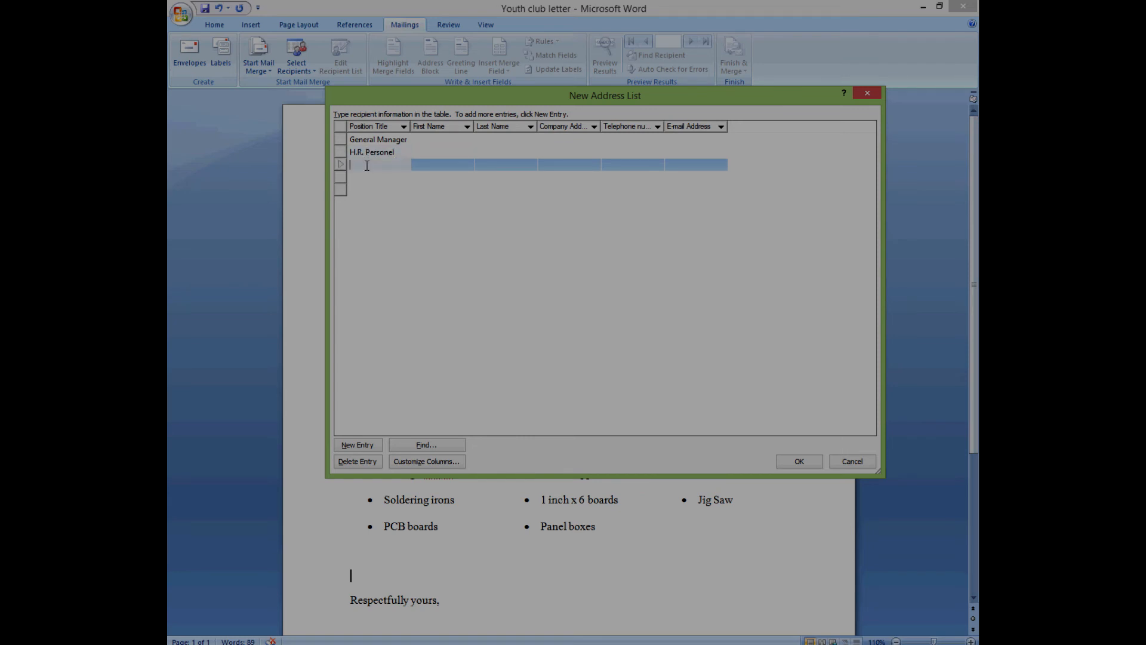
type("Supervisor")
- Enter Public Relations Laison and Regional Manager as the last two position titles
left_click(372, 182)
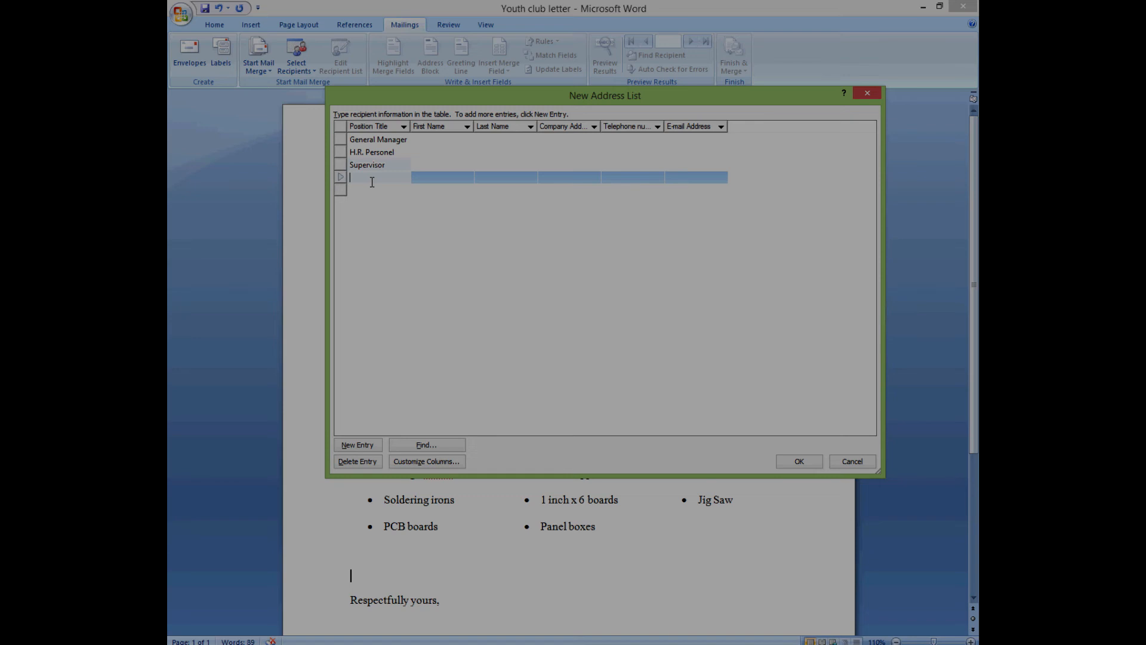
type("Public ")
type("R")
type("elations")
type(" Laid")
key("BackSpace")
type("s")
type("son")
left_click(365, 188)
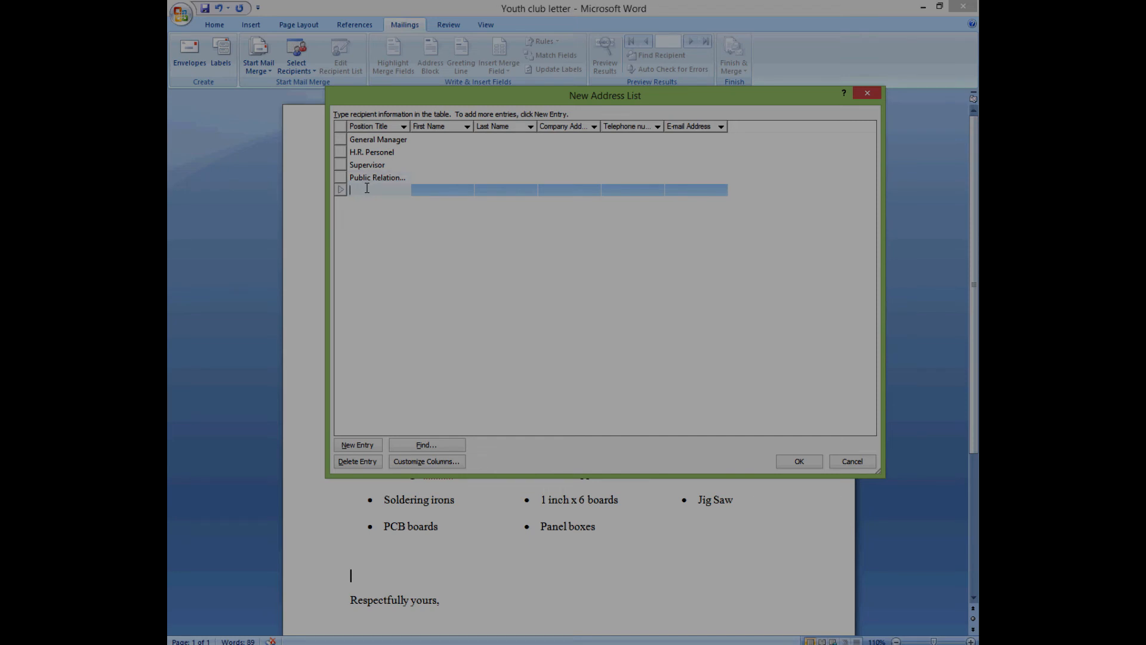
type("Mana")
type("ge")
type("ment")
type("Regional")
type(" e")
key("BackSpace")
- Type each contact's first name into the five rows, General Manager through Regional Manager
left_click(430, 140)
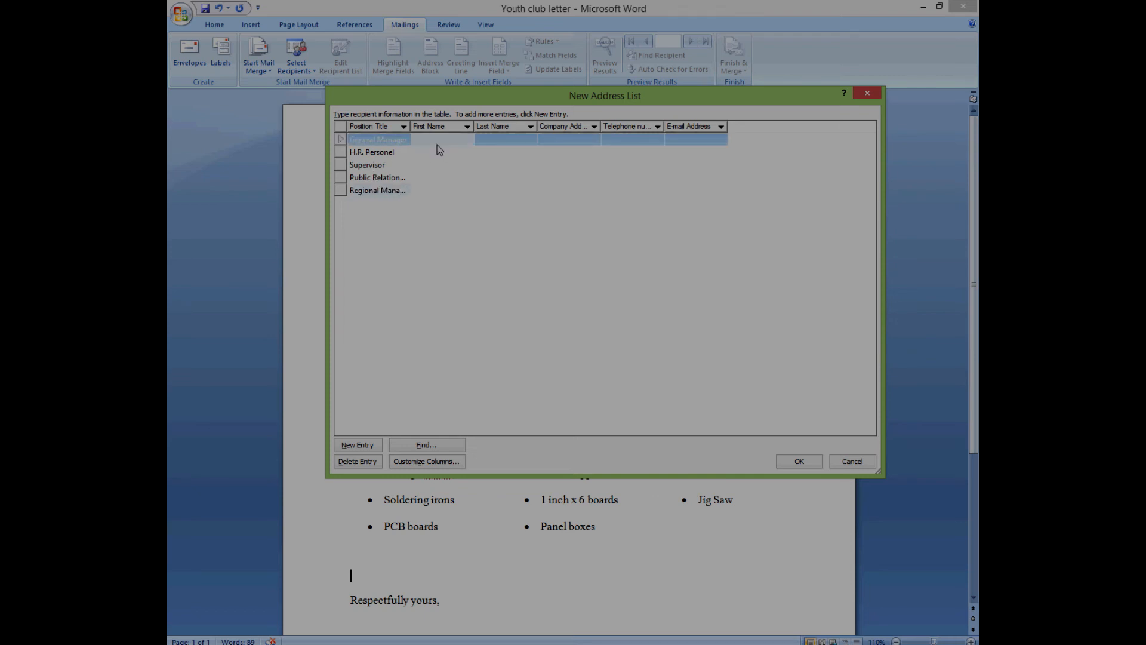
left_click(435, 155)
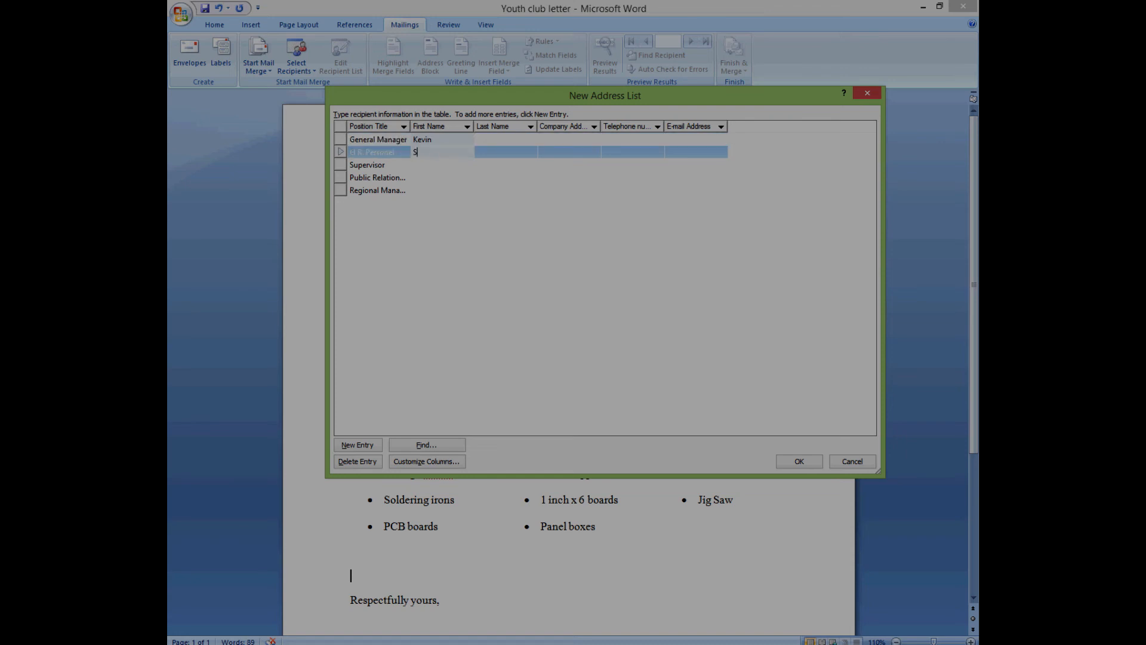
left_click(439, 168)
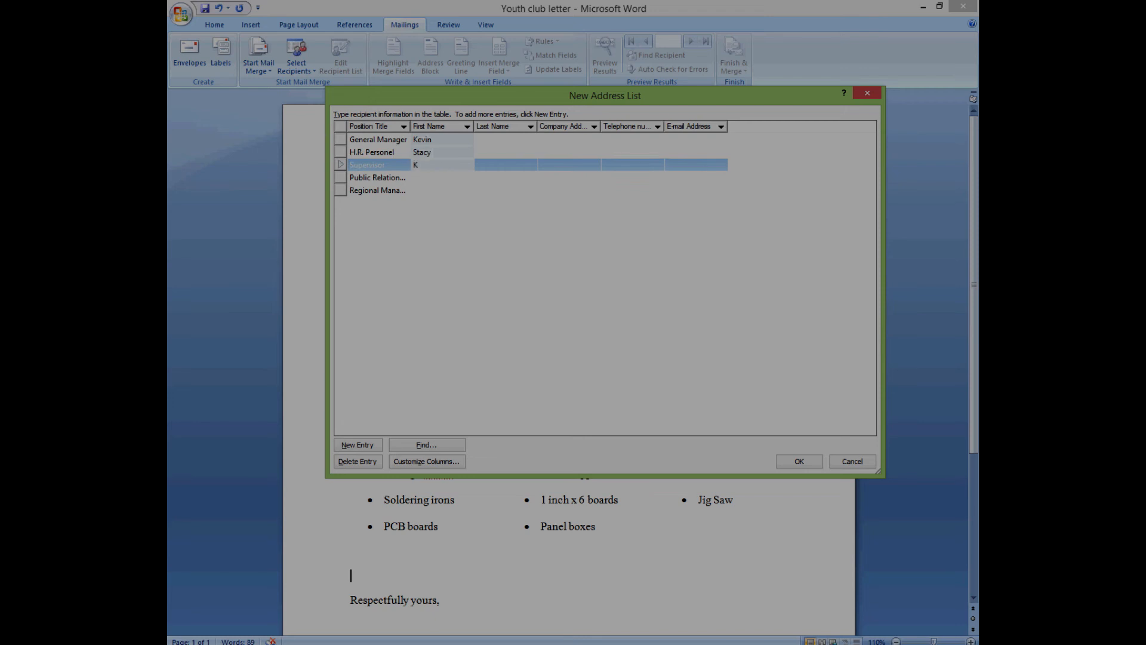
left_click(446, 177)
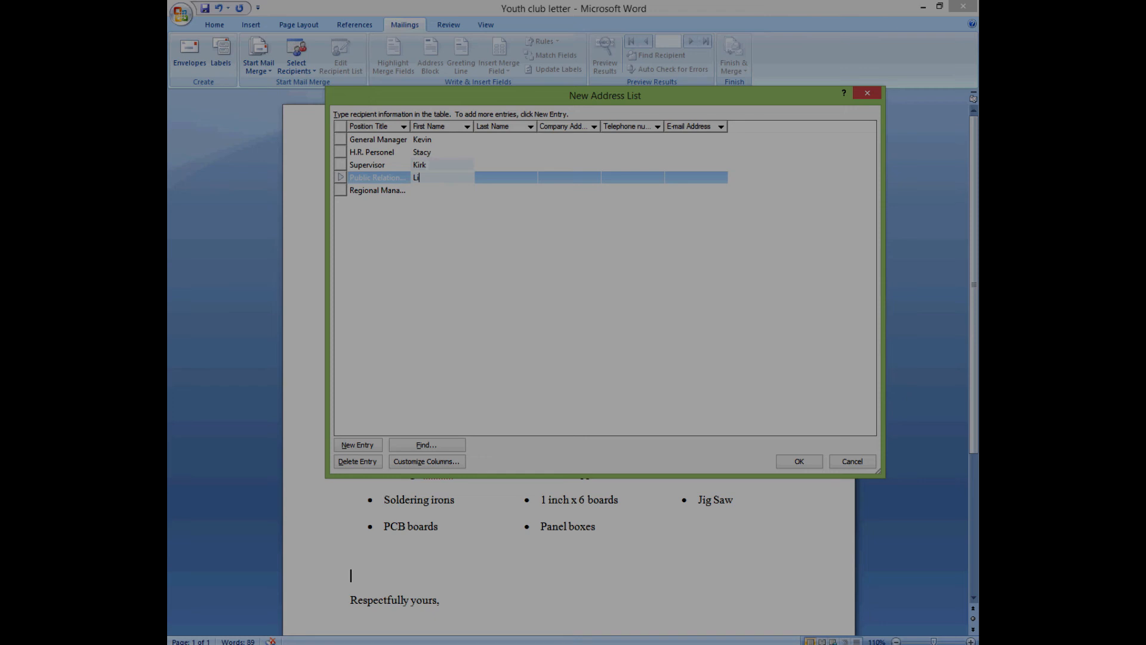
left_click(437, 190)
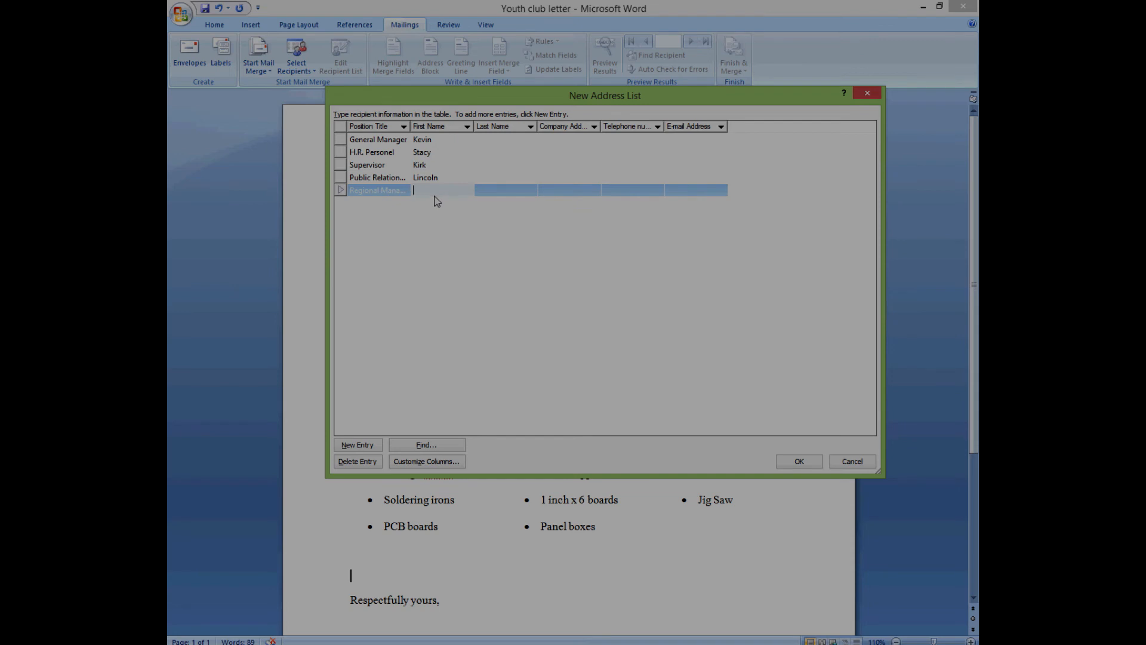
left_click(483, 139)
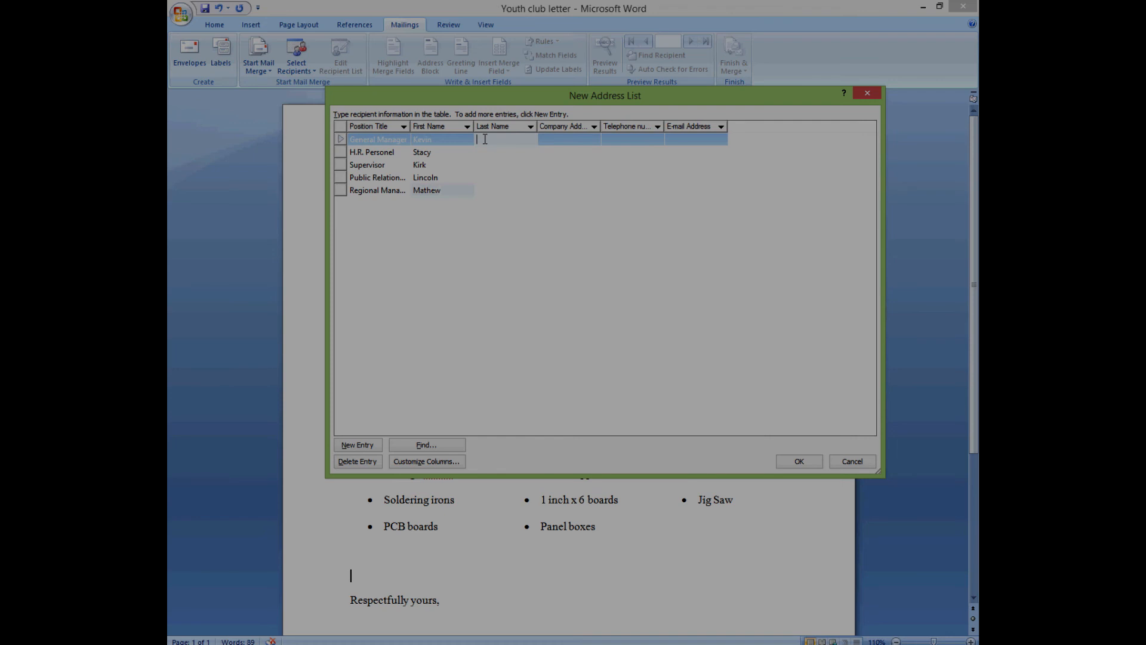
- Enter surnames for the General Manager, H.R. Personel and Supervisor rows, fixing a typo
left_click(488, 152)
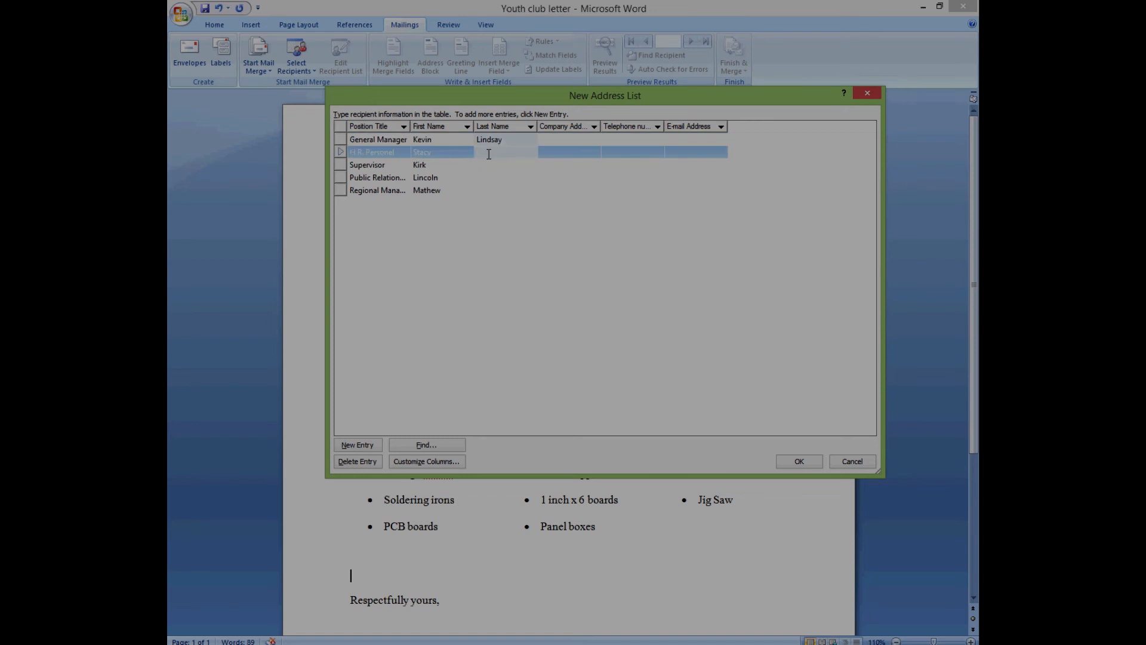
left_click(494, 166)
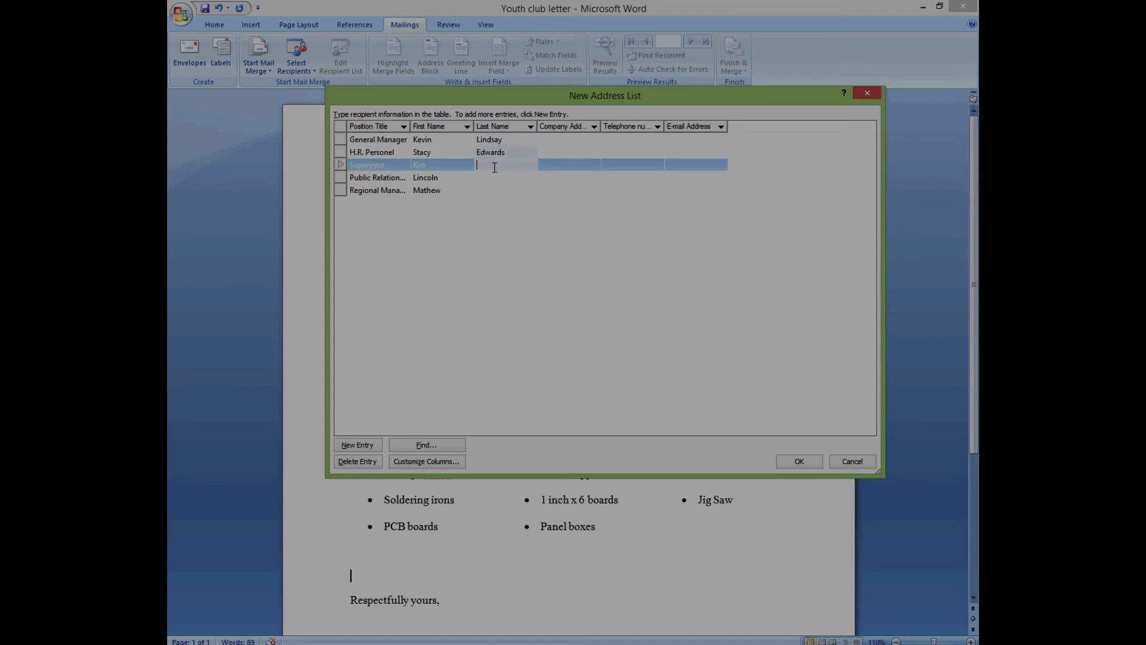
- Enter surnames for the Public Relations and Regional Manager rows, correcting mistyped letters
left_click(501, 177)
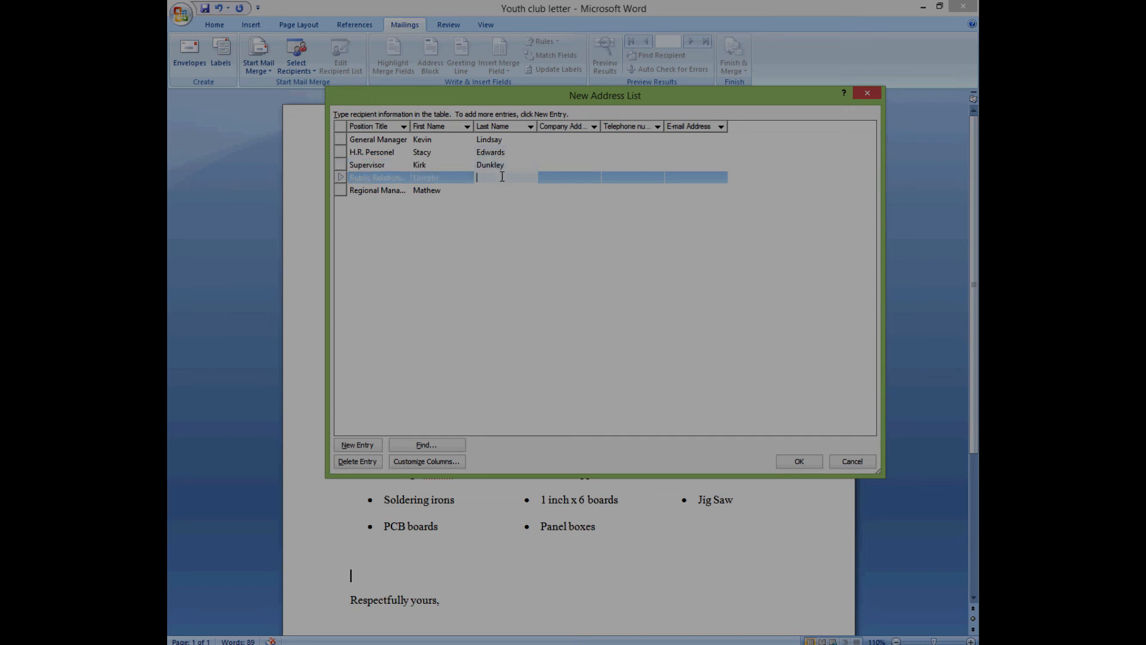
left_click(510, 191)
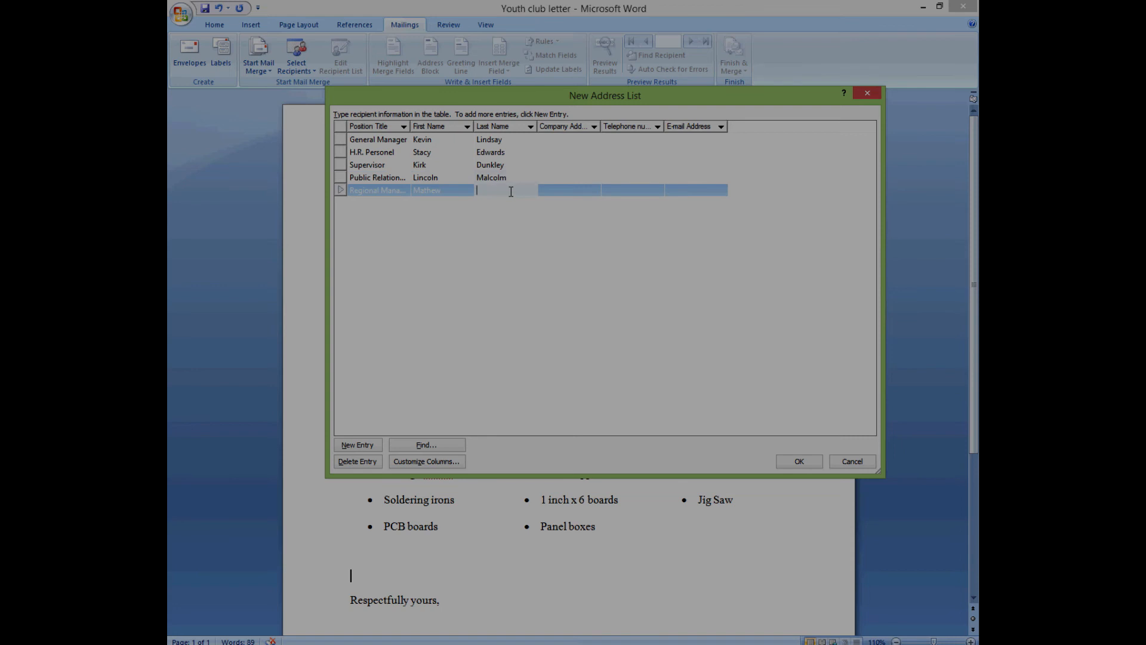
left_click(569, 139)
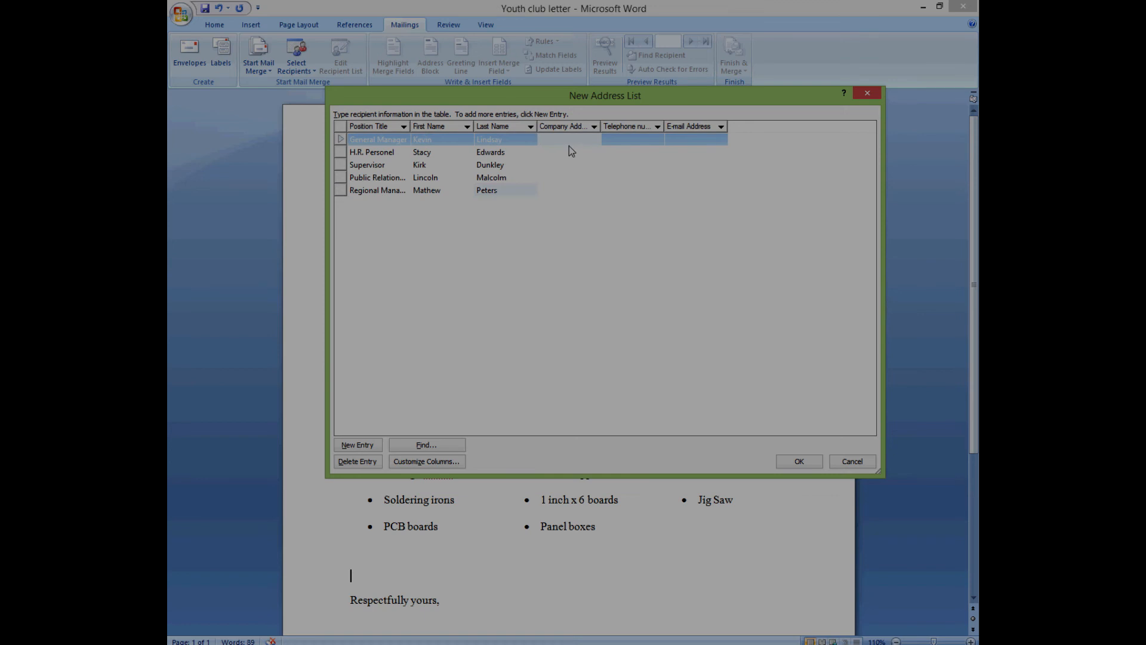
- Enter Company Address values for the General Manager, H.R. Personel and Supervisor rows
key("Left")
key("Left")
key("Left")
key("Left")
key("Left")
key("Left")
key("Left")
key("Left")
left_click(570, 153)
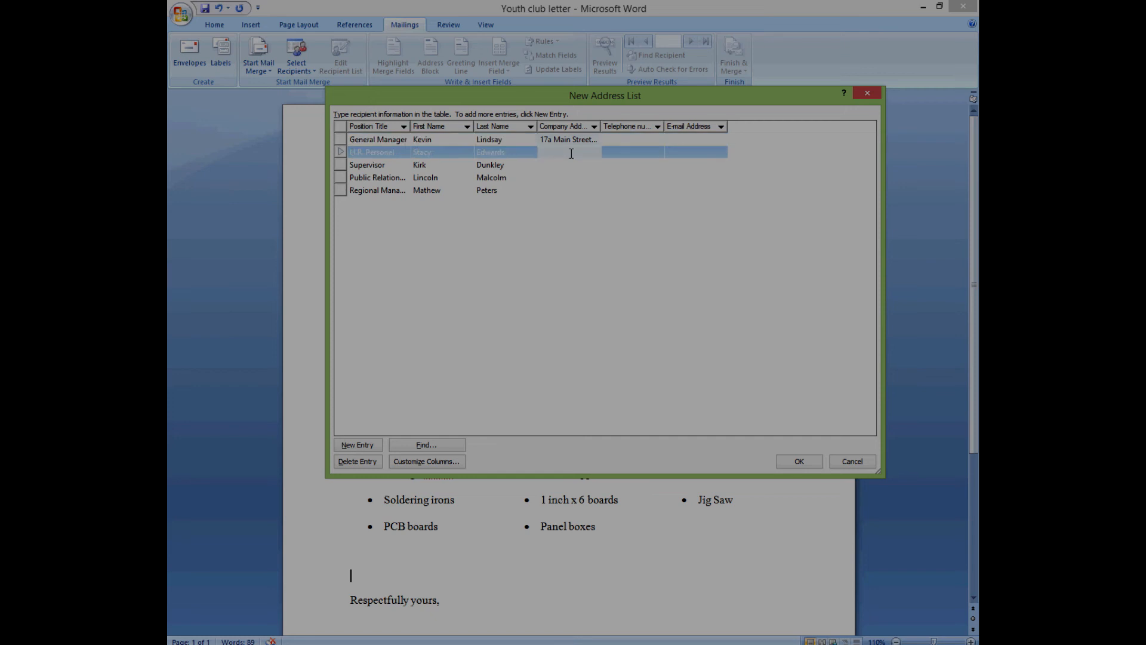
left_click(571, 167)
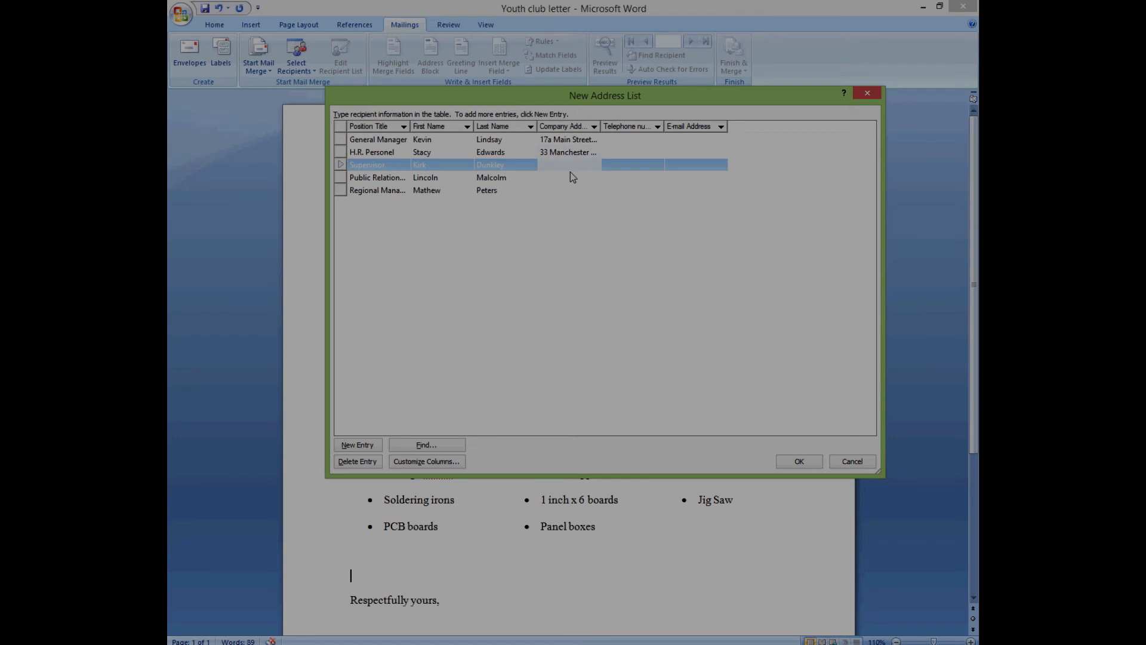
- Enter Company Address values for the Public Relations and Regional Manager rows, fixing typos
left_click(582, 179)
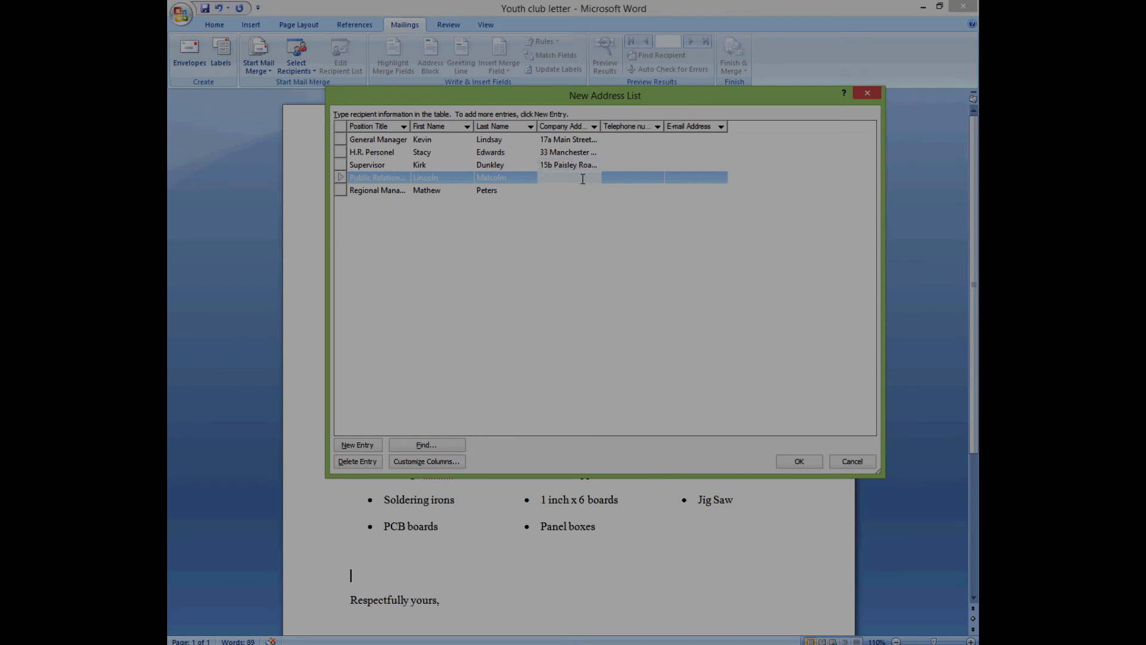
left_click(562, 189)
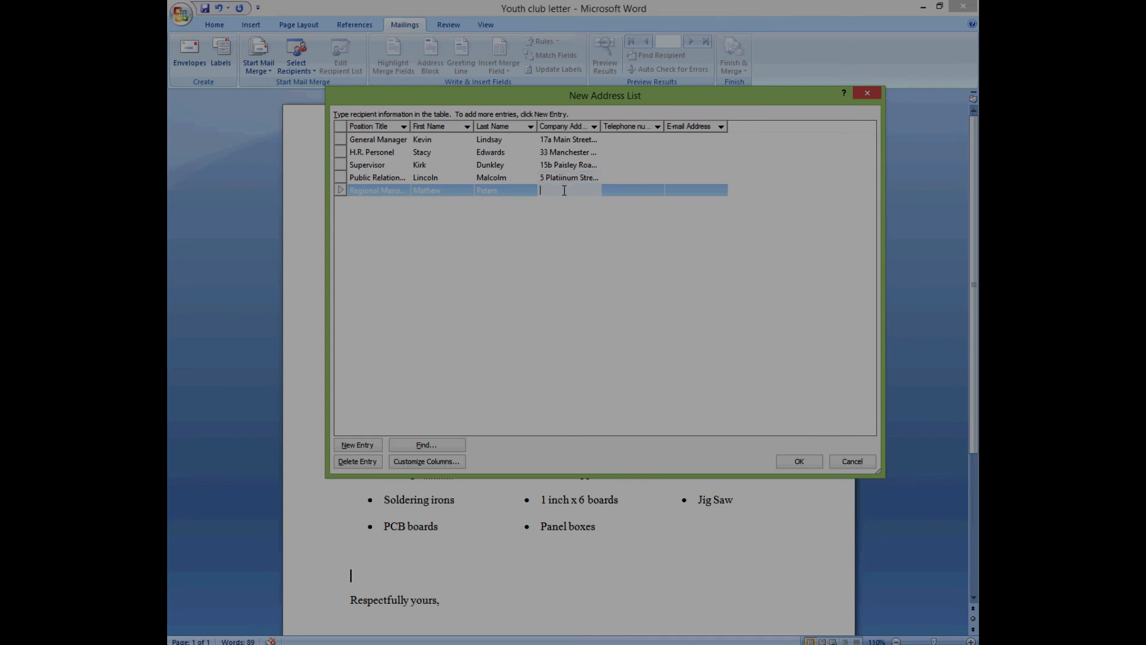
- Type the General Manager's telephone number and select it for copying
left_click(618, 143)
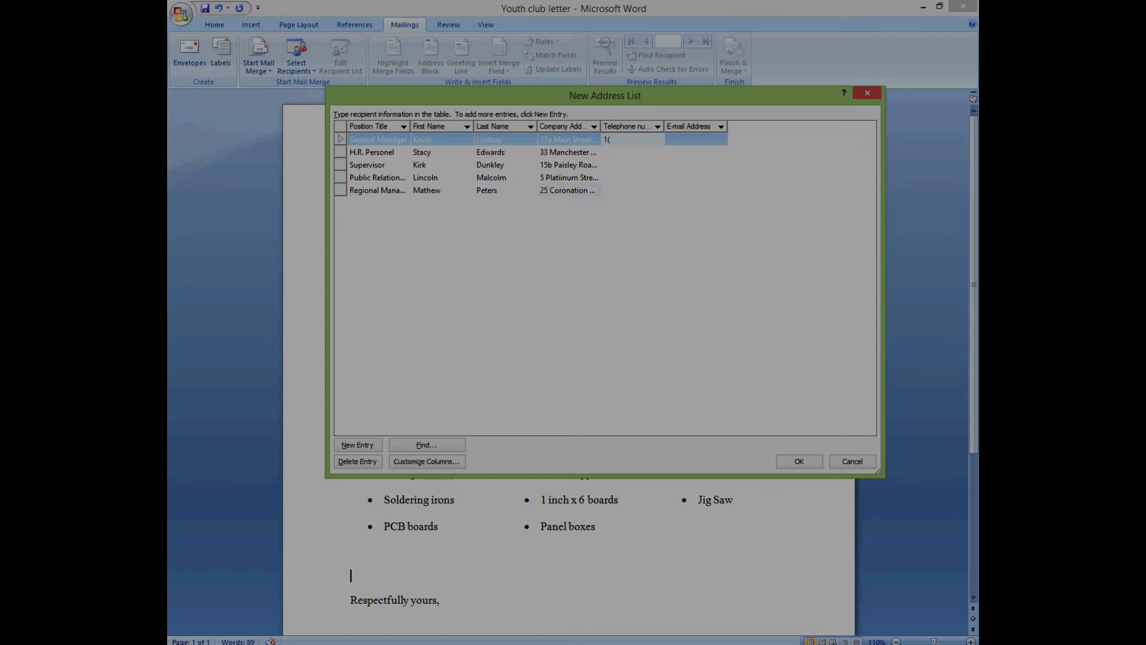
left_click_drag(606, 140, 670, 151)
key("ctrl+c")
- Paste that telephone number into the H.R. Personel, Supervisor, Public Relations and Regional Manager rows
left_click(637, 154)
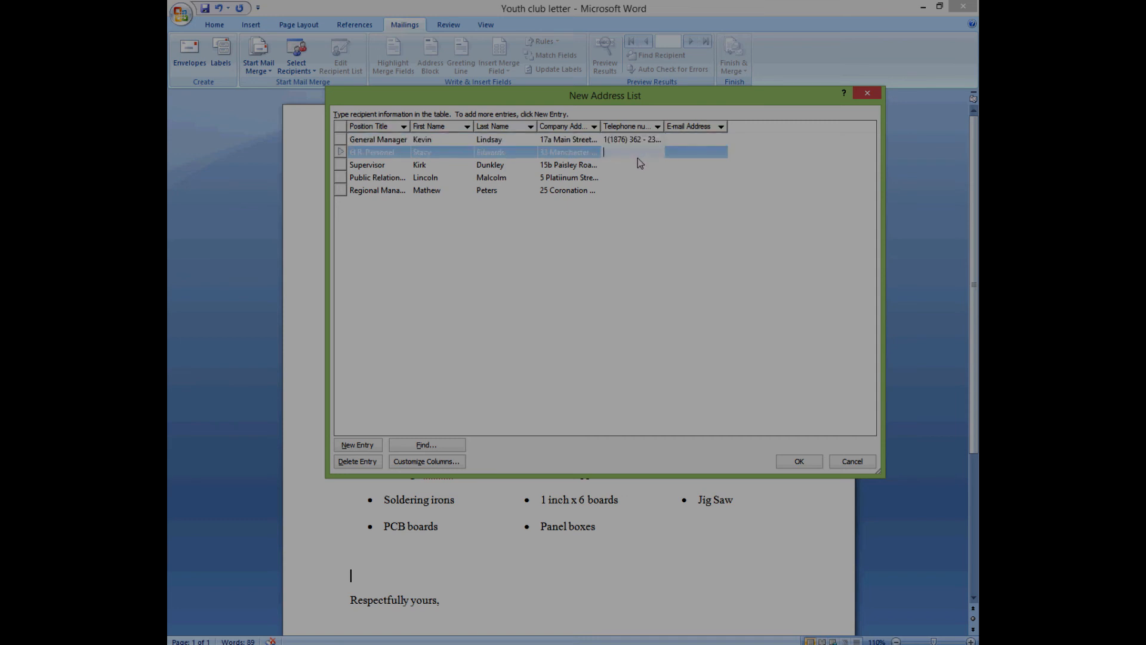
key("ctrl+v")
left_click(629, 166)
key("ctrl+v")
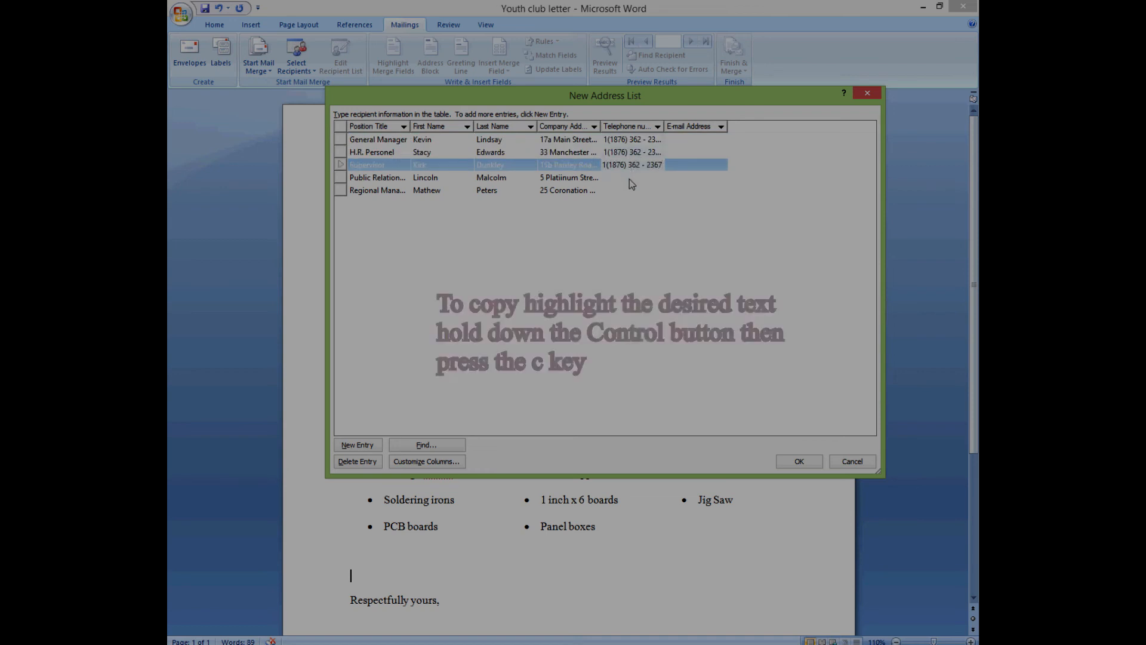
left_click(631, 178)
key("ctrl+v")
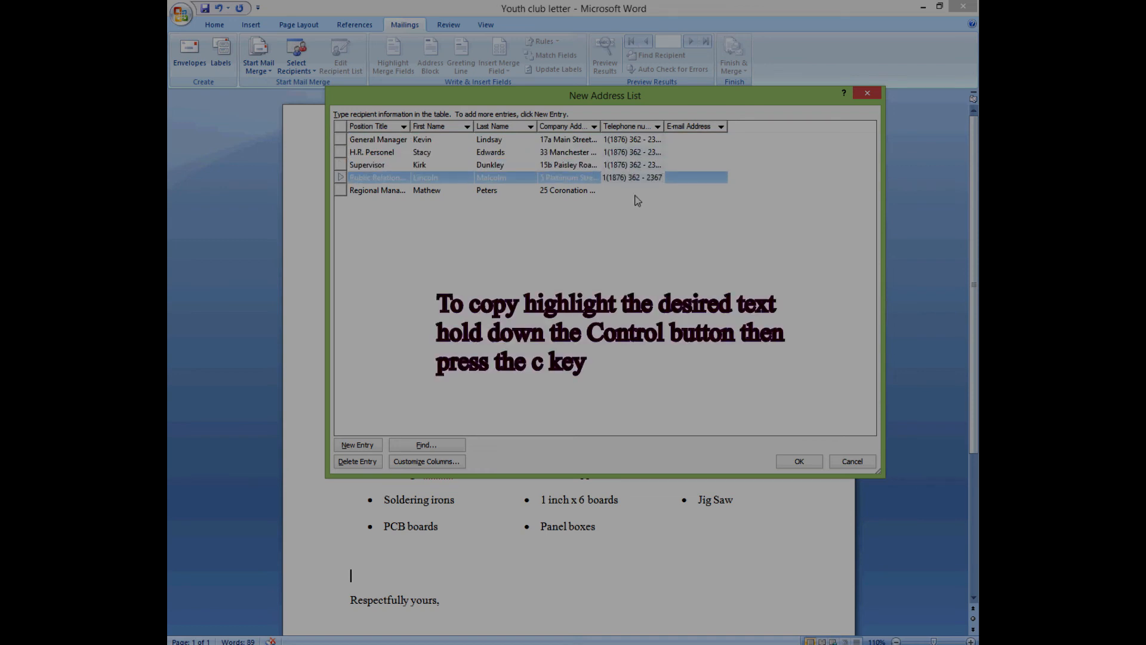
left_click(637, 191)
key("ctrl+v")
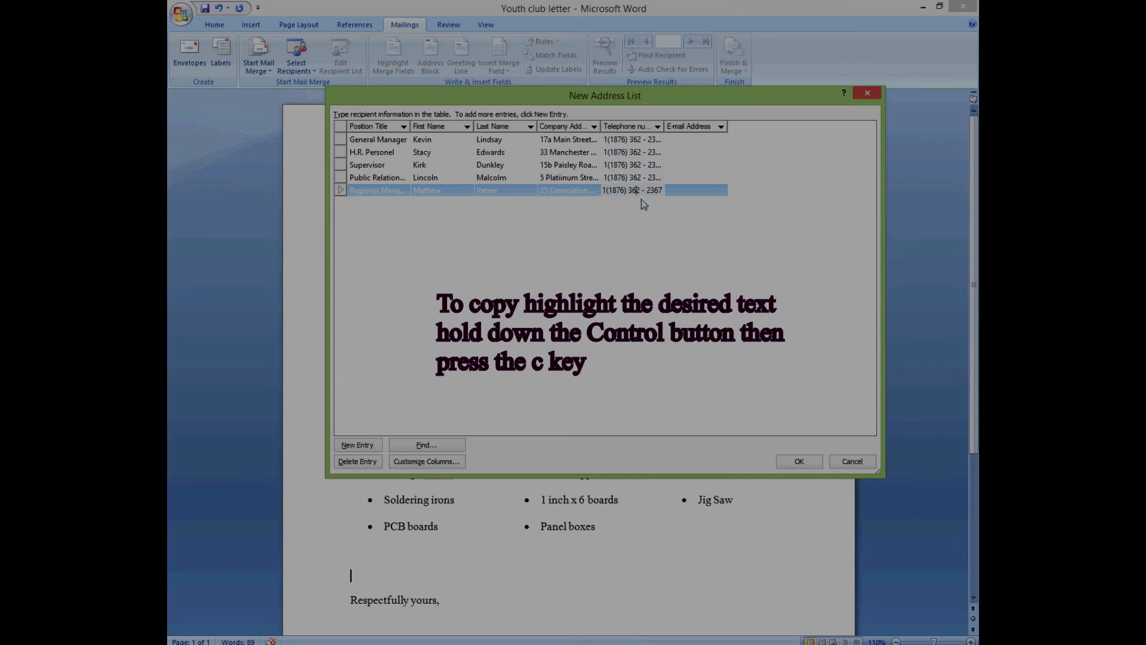
- Change the exchange digits of the Regional Manager's telephone number so it differs
key("BackSpace")
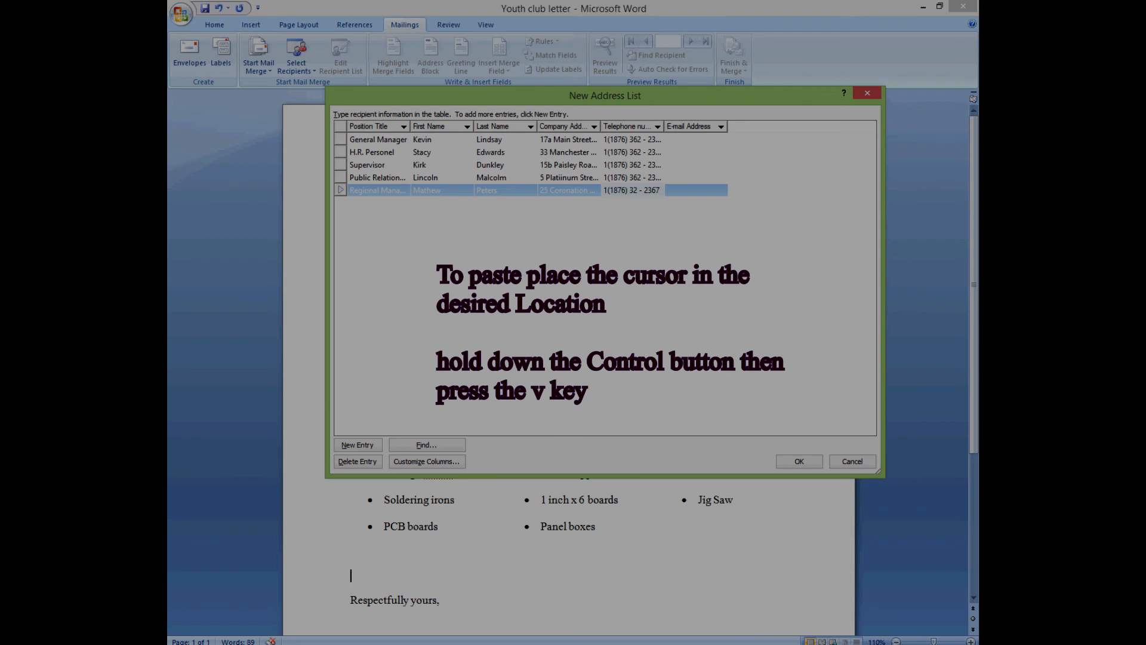
type("6")
key("Delete")
type("7")
- Give the Public Relations contact a new telephone exchange and line digits
left_click(641, 178)
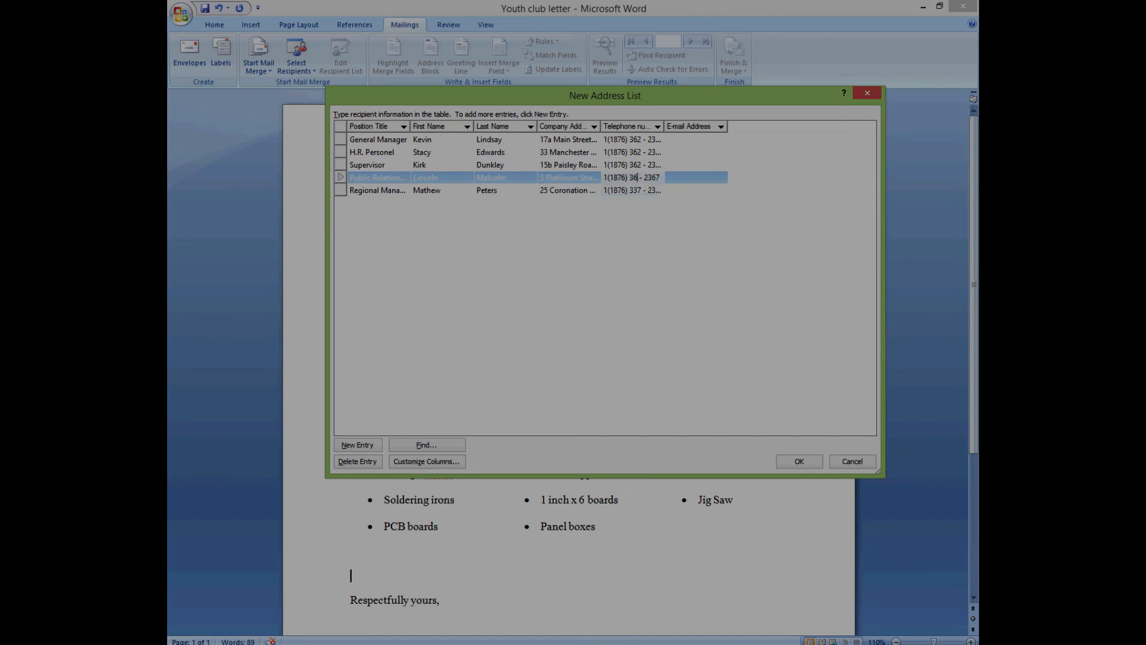
key("BackSpace")
key("BackSpace")
key("BackSpace")
type("421")
key("BackSpace")
type("78")
- Change the H.R. Personel telephone number's exchange and last digits
left_click(637, 167)
left_click(636, 167)
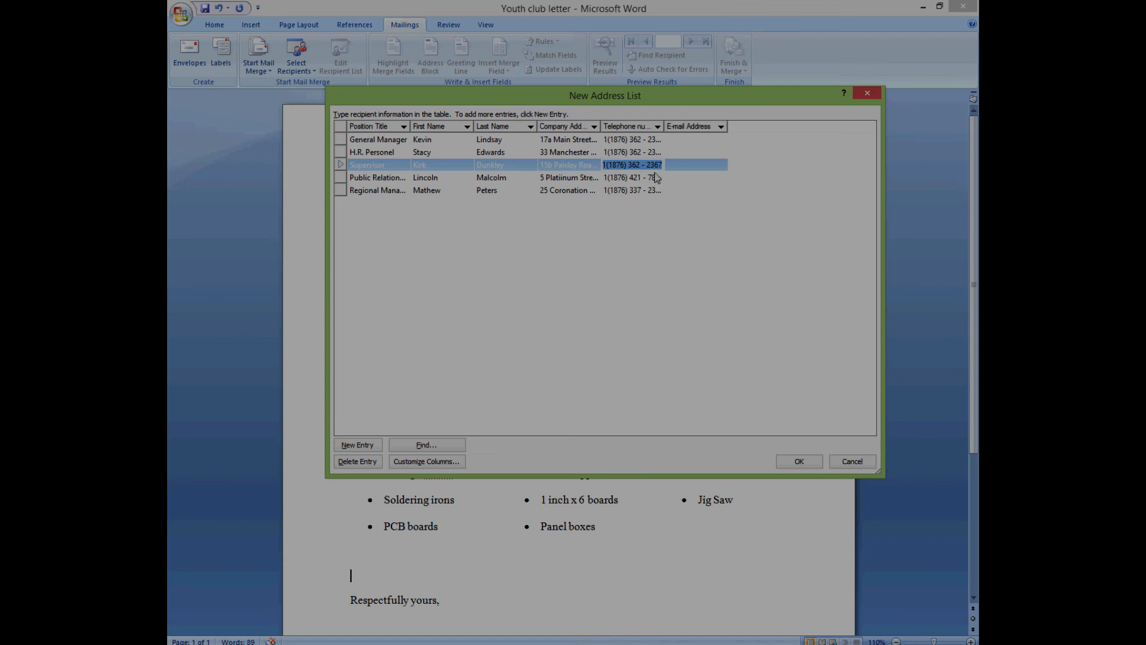
left_click(641, 154)
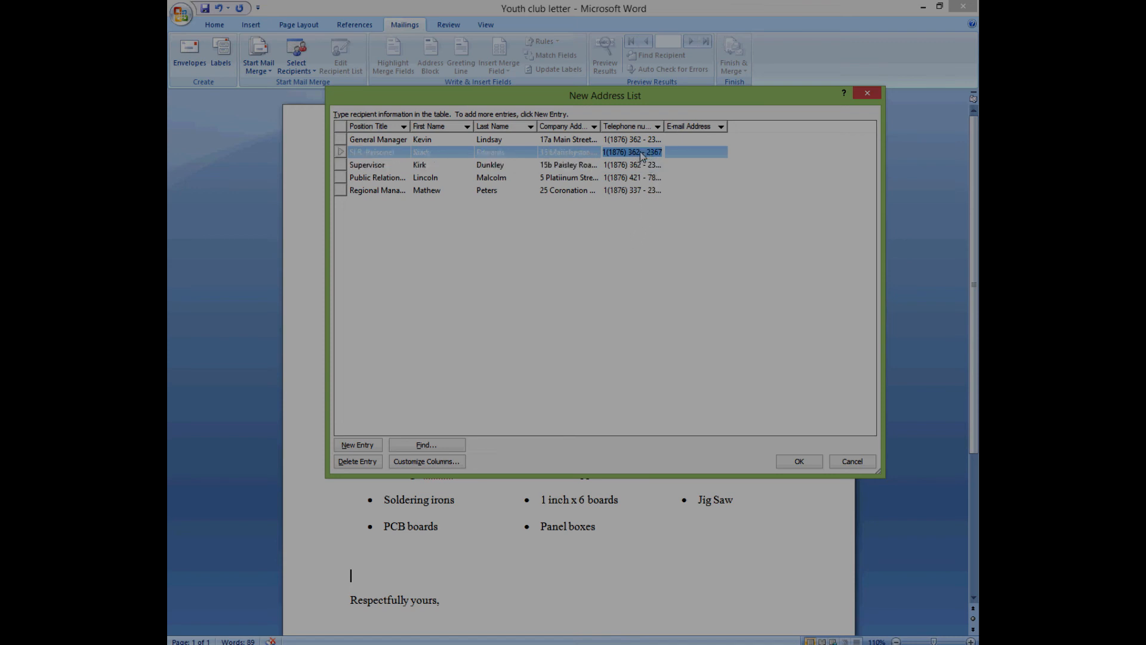
left_click(645, 156)
key("BackSpace")
key("BackSpace")
key("BackSpace")
type("880")
left_click(654, 152)
key("BackSpace")
key("BackSpace")
type("00")
- Replace the General Manager's telephone exchange with new digits
left_click(639, 137)
left_click(639, 139)
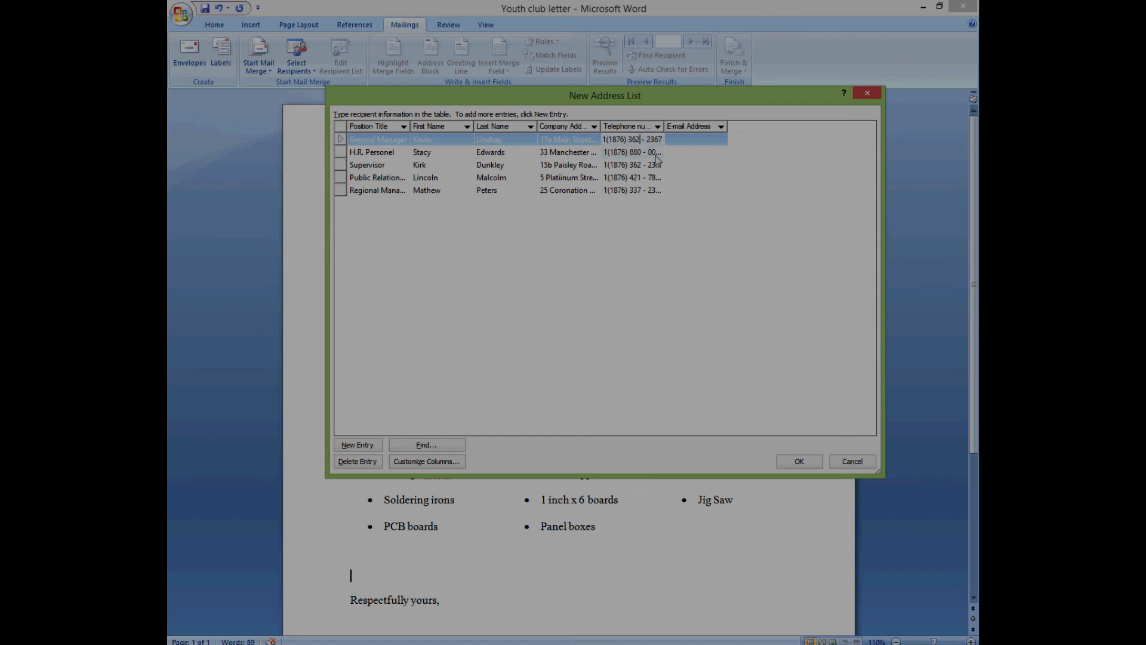
key("BackSpace")
key("BackSpace")
key("BackSpace")
type("549")
- Enter the General Manager's Gmail address and paste copies into the other contacts' E-mail cells
left_click(690, 138)
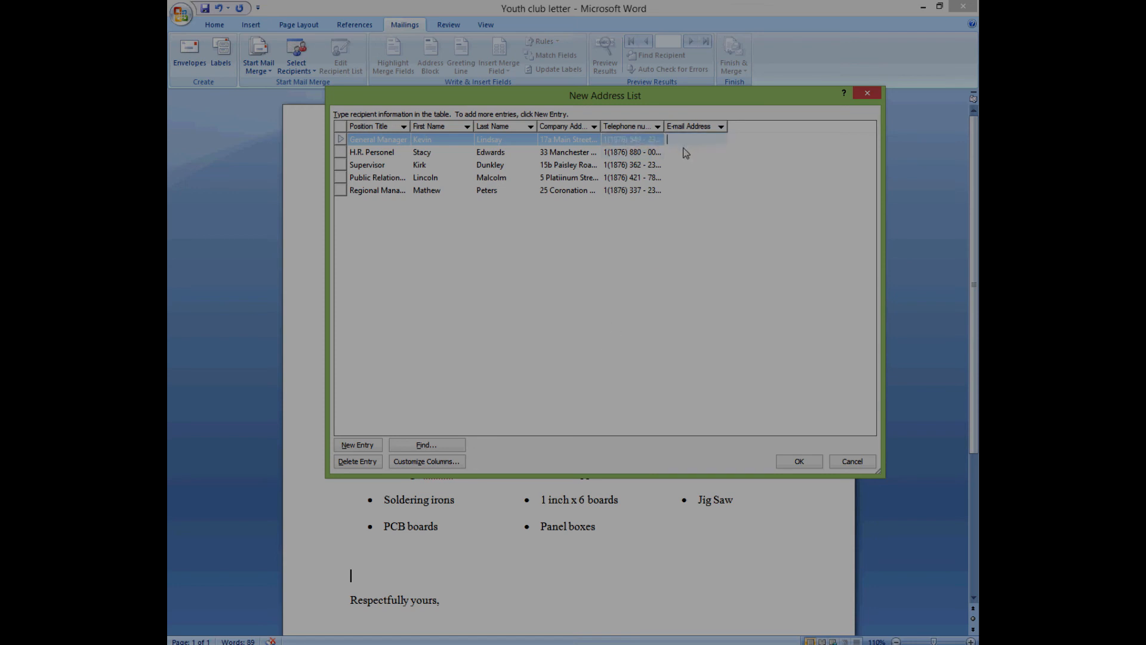
left_click_drag(724, 141, 667, 141)
key("ctrl+c")
left_click(705, 155)
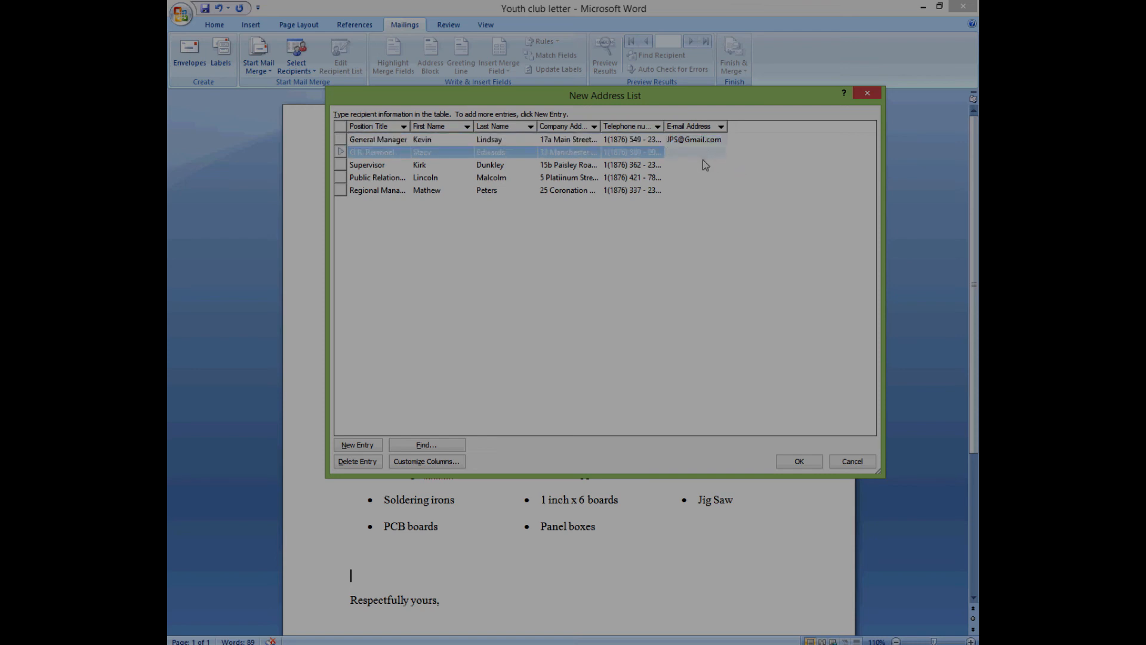
key("ctrl+v")
left_click(700, 166)
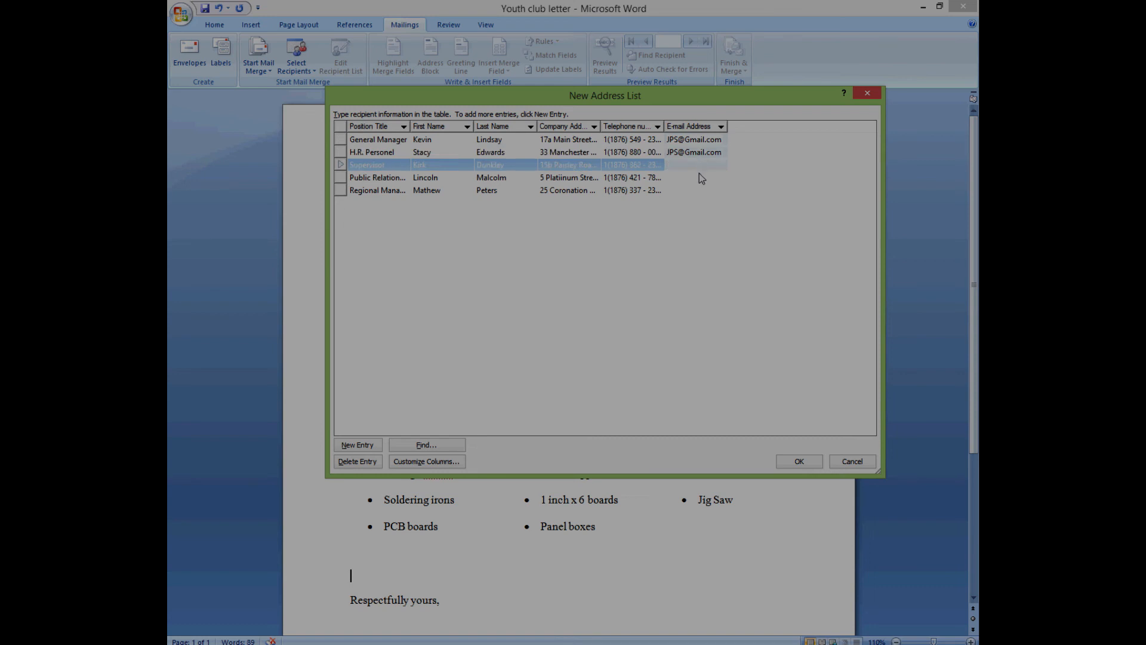
left_click(699, 178)
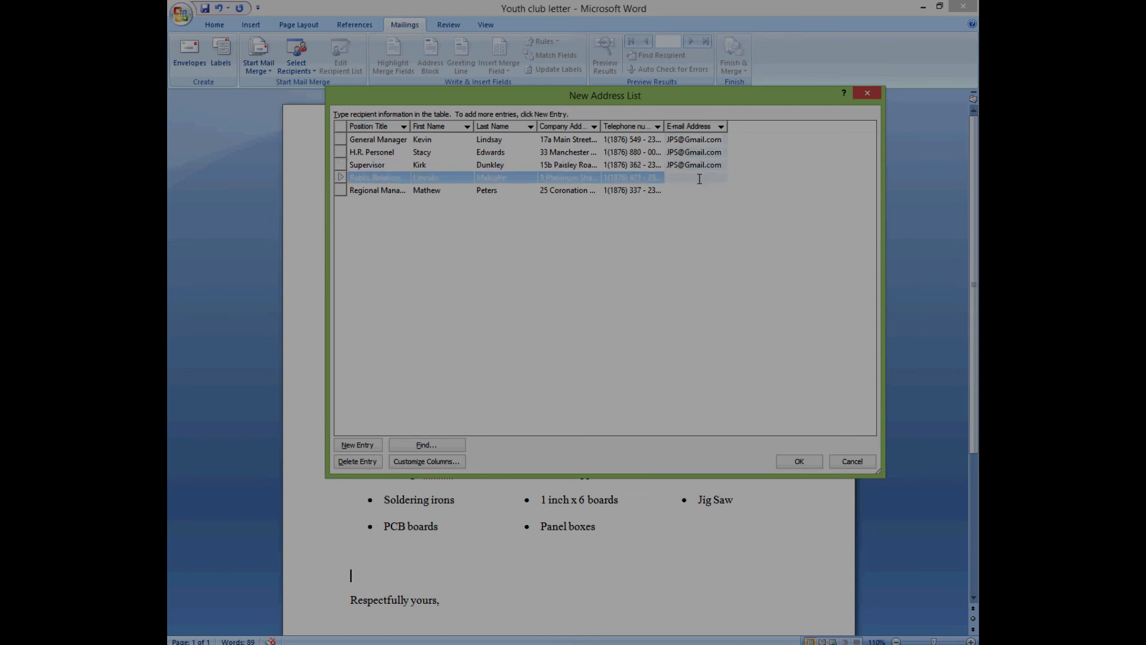
key("ctrl+v")
left_click(690, 191)
key("ctrl+v")
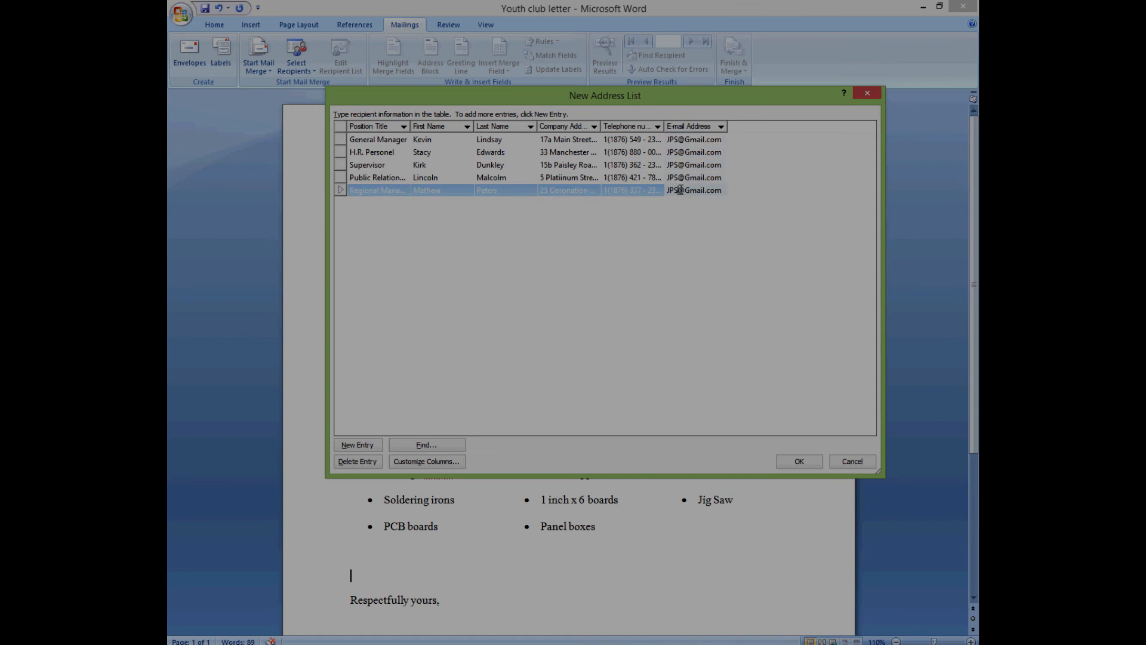
- Replace the user names in the Regional Manager and Public Relations e-mails with their companies' names
left_click(681, 190)
key("BackSpace")
key("BackSpace")
key("BackSpace")
left_click(682, 178)
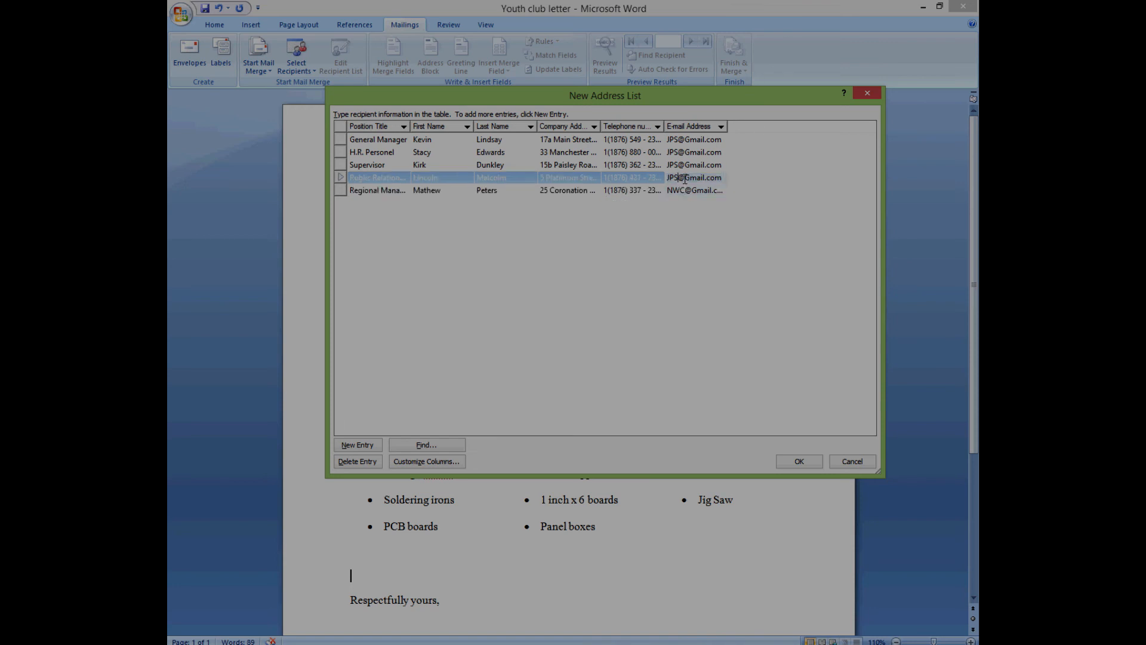
key("BackSpace")
key("BackSpace")
key("BackSpace")
- Change the Supervisor's e-mail user name to the Digicel company name
left_click(678, 167)
left_click(679, 170)
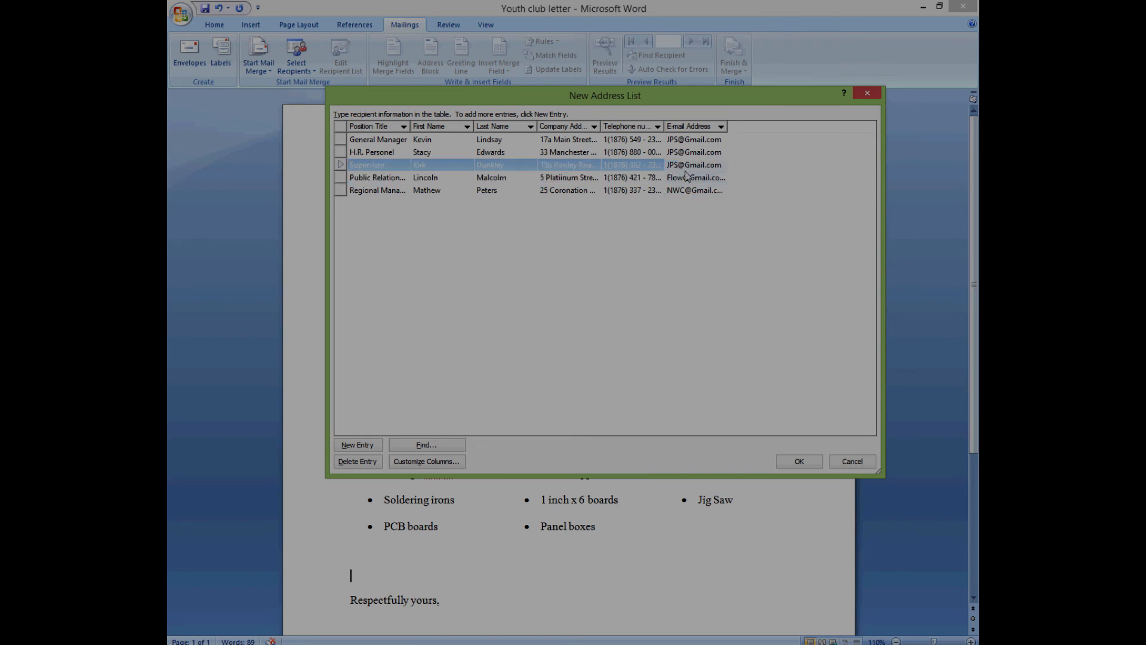
key("BackSpace")
key("BackSpace")
key("BackSpace")
- Change the H.R. Personel e-mail user name to the Alco company name
left_click(677, 154)
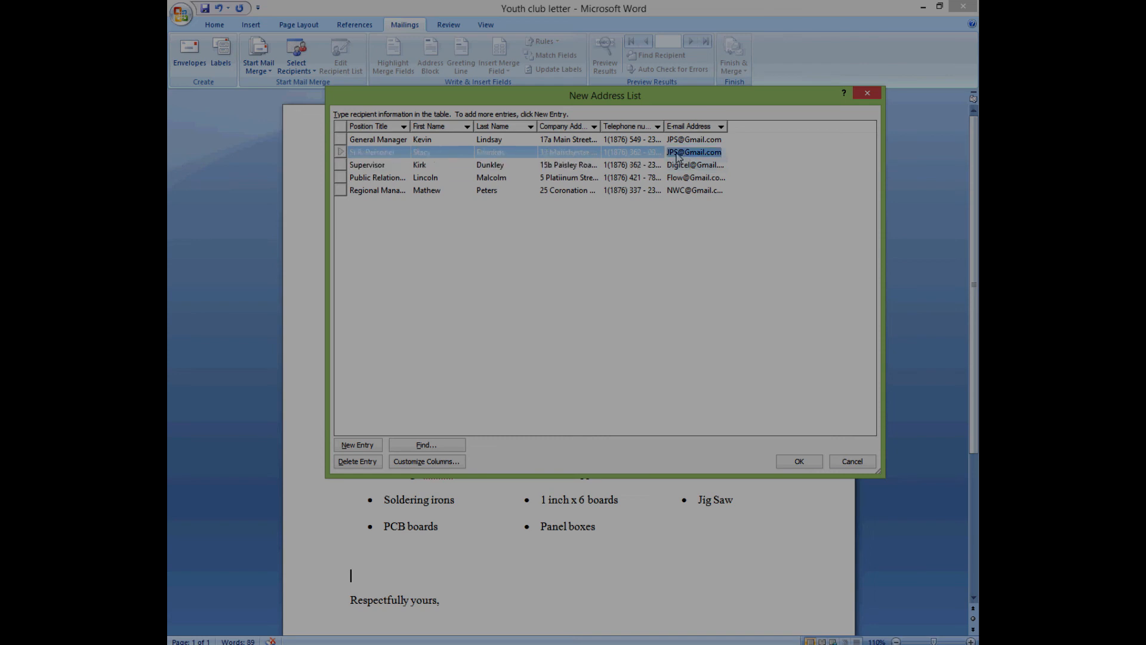
left_click(676, 152)
key("Delete")
key("BackSpace")
key("BackSpace")
- Add a new 'Comapany Name' field through Customize Columns and apply it to the list
left_click(400, 463)
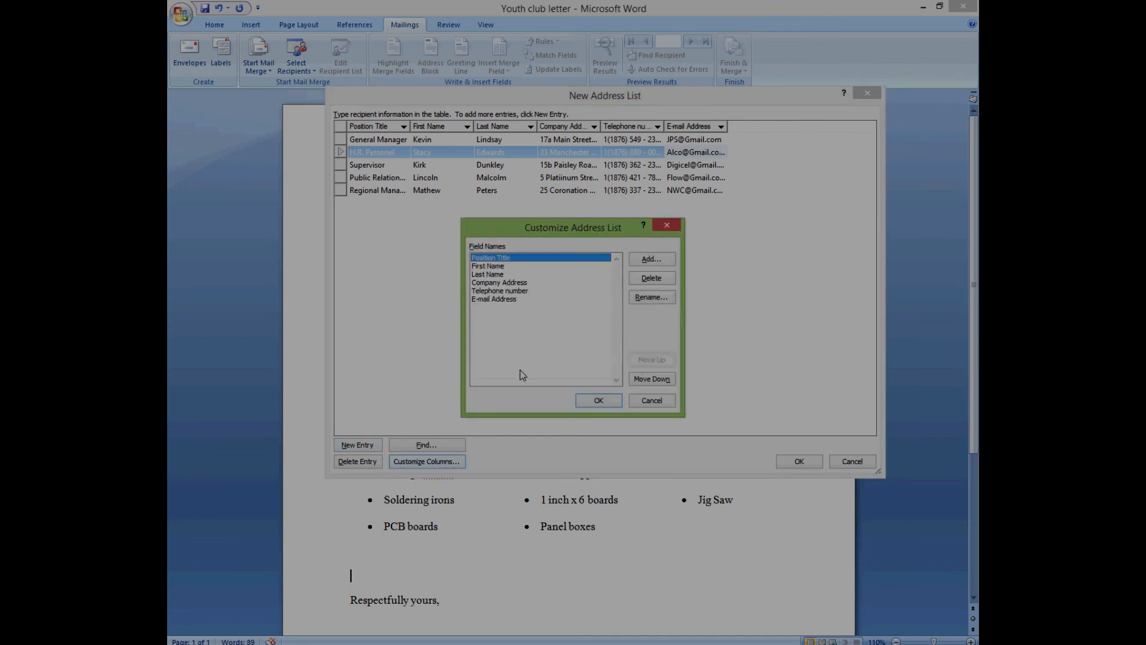
left_click(639, 262)
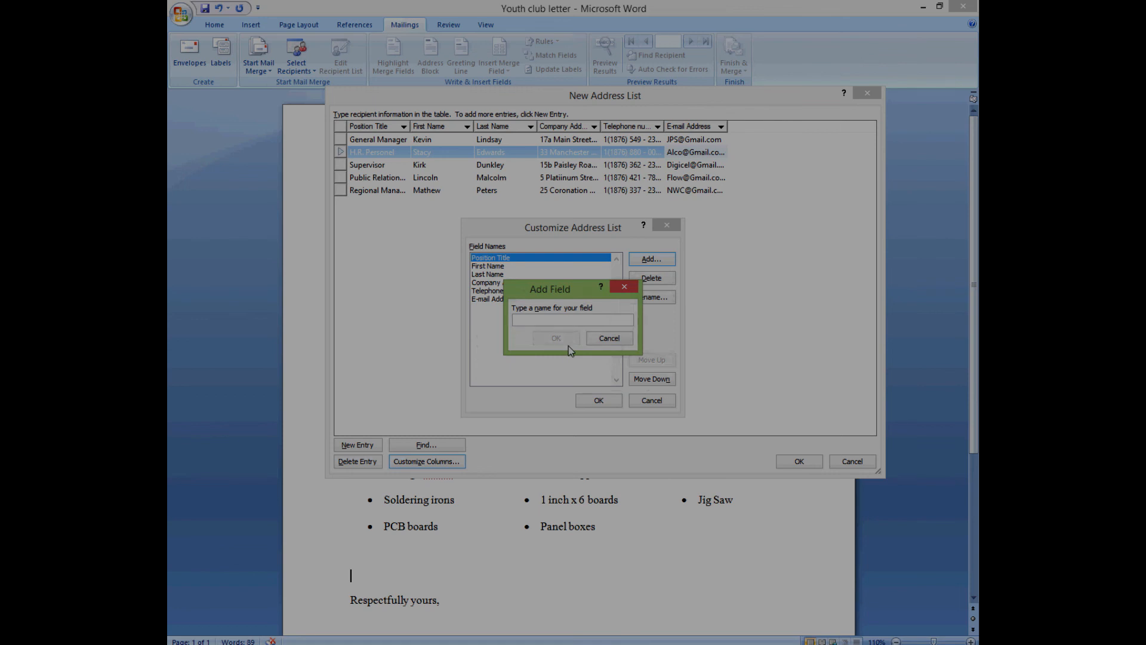
type("Comapany Name")
left_click(555, 337)
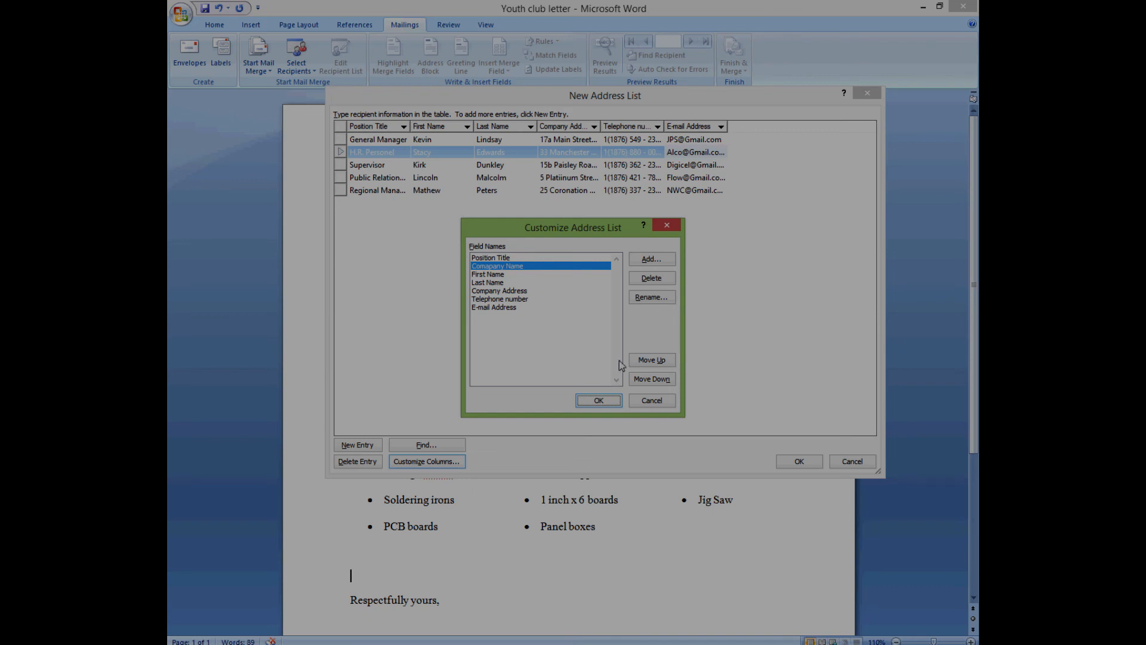
left_click(599, 400)
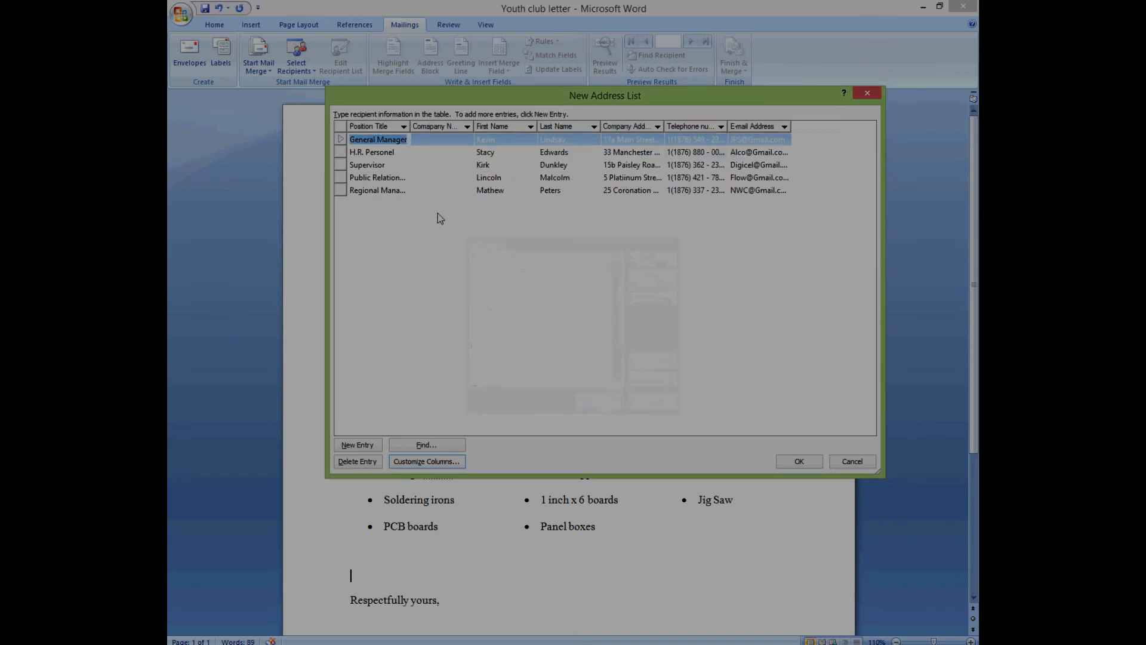
- Type company names NWC, Flow, Digicel, Alco and JPS from the Regional Manager row upward
left_click(440, 191)
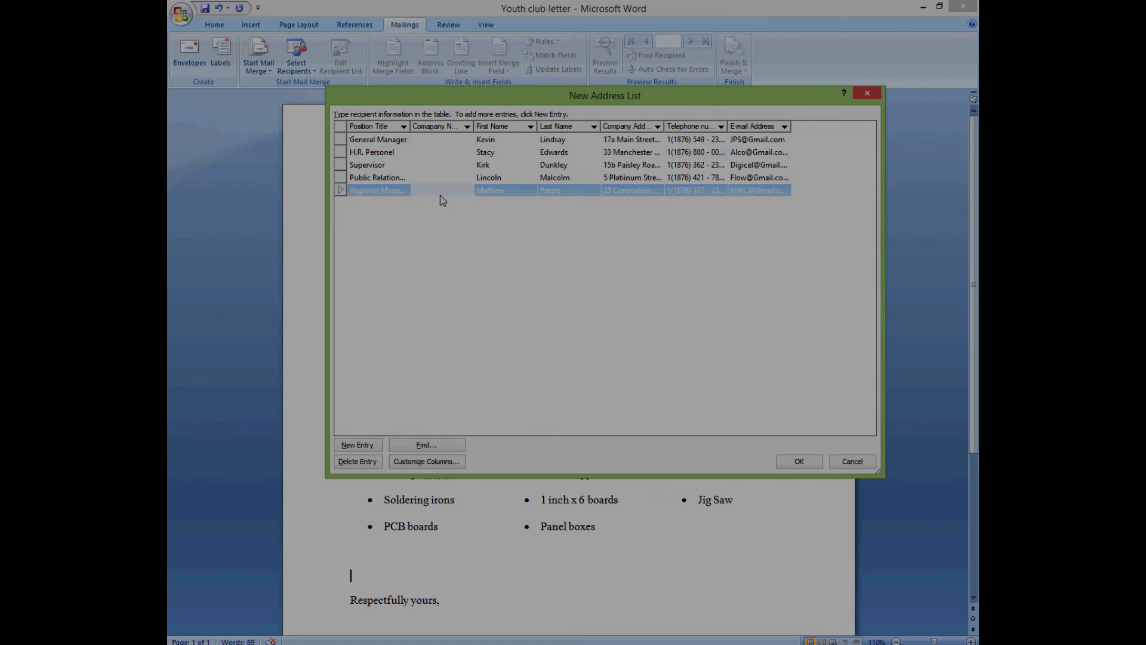
type("NWC")
left_click(443, 177)
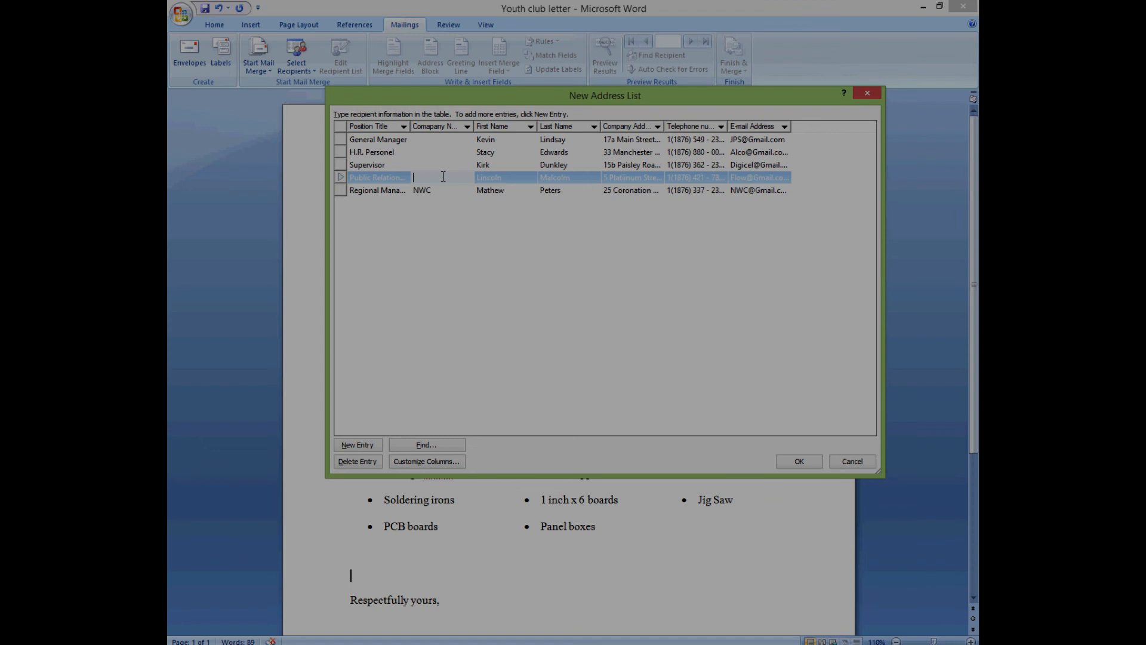
type("Flow")
left_click(438, 162)
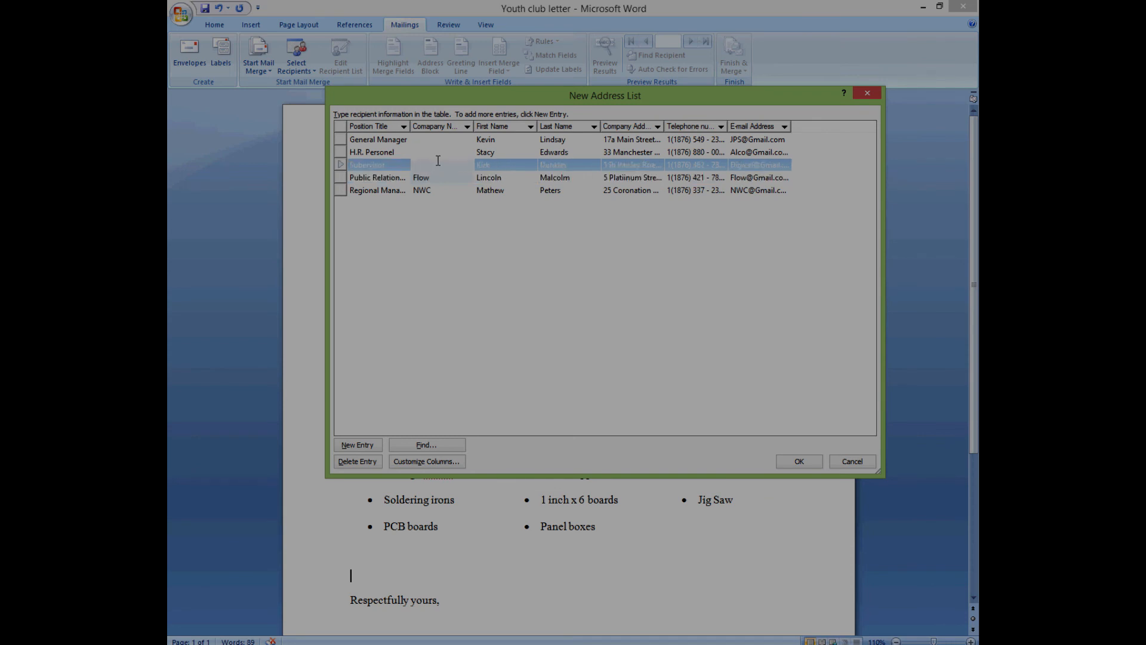
type("Digicel")
left_click(433, 153)
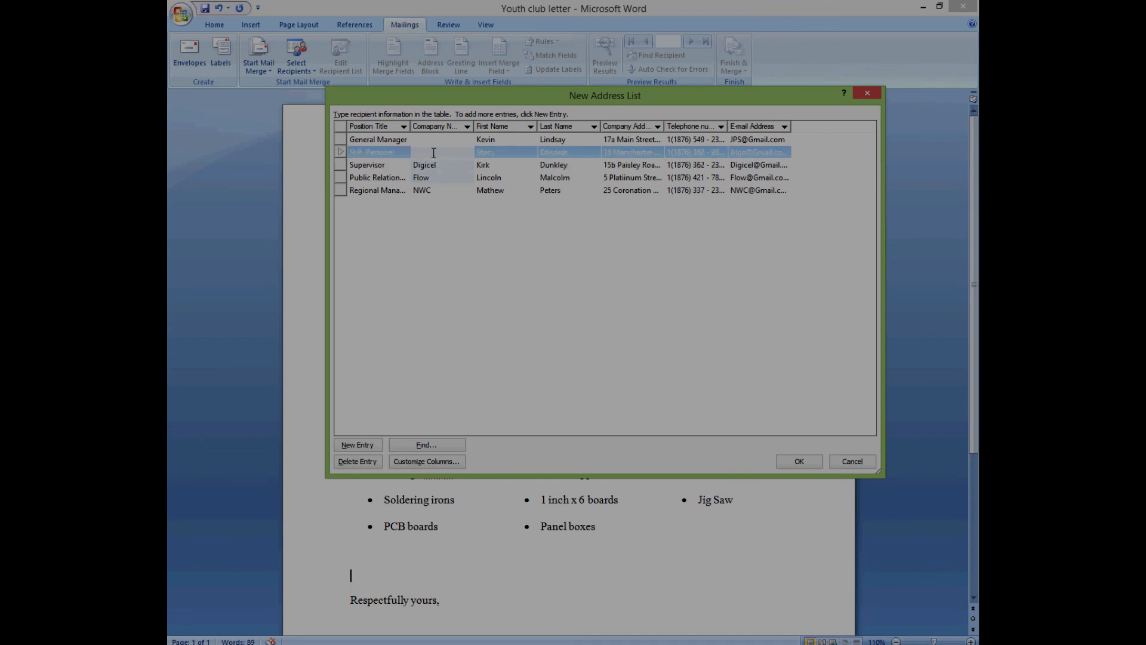
type("Alco")
left_click(429, 139)
type("J")
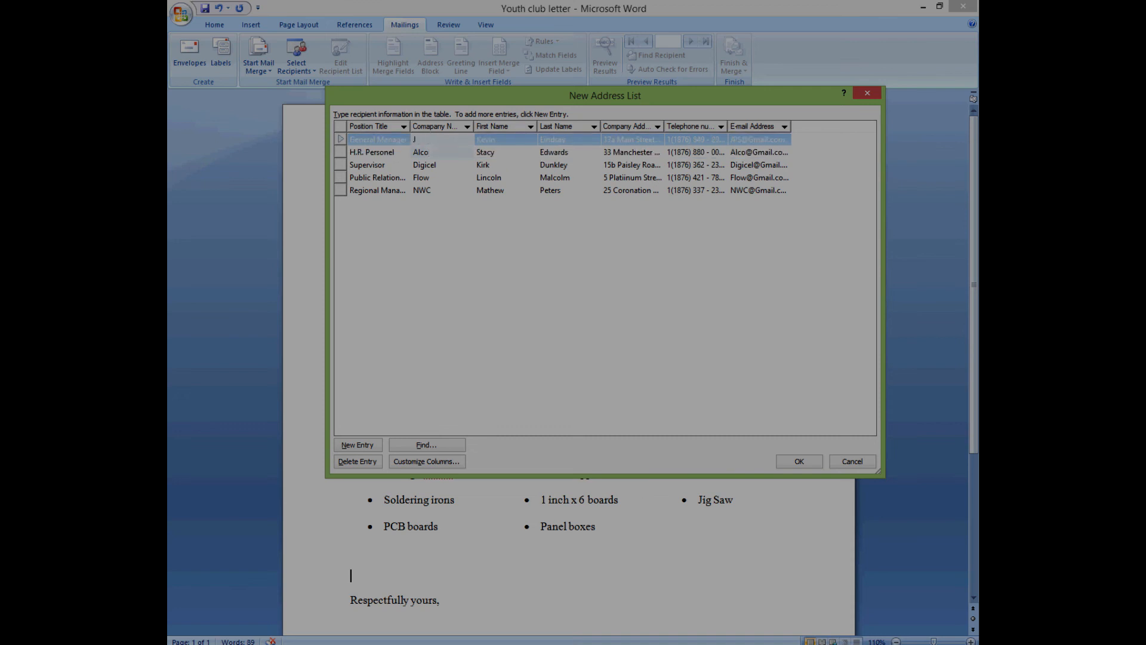
type("PS")
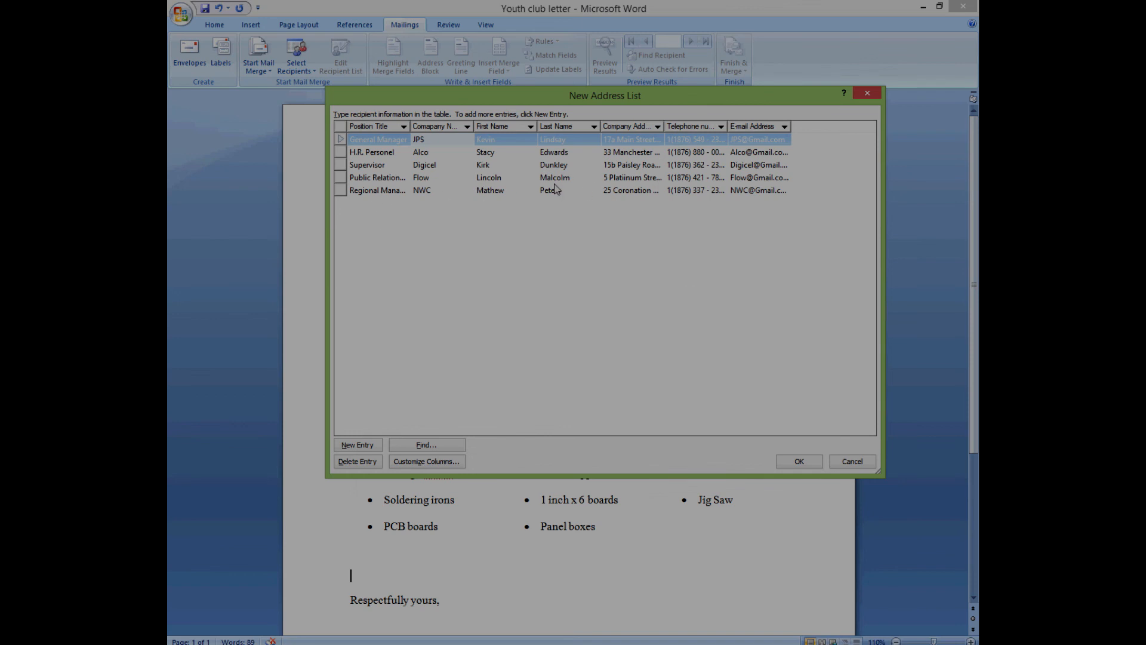
- Confirm the completed five-recipient address list so the Save Address List dialog appears
left_click(799, 460)
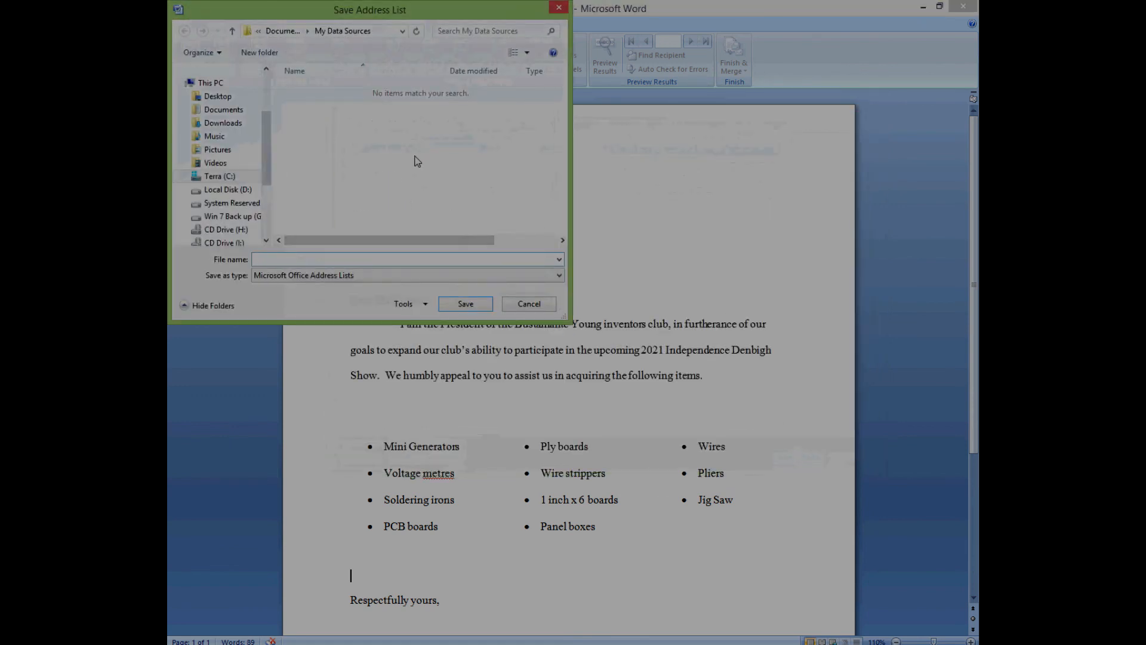
- Save the recipient list to the Desktop as 'Youth Club Letter Mail Merge List'
left_click_drag(266, 121, 267, 73)
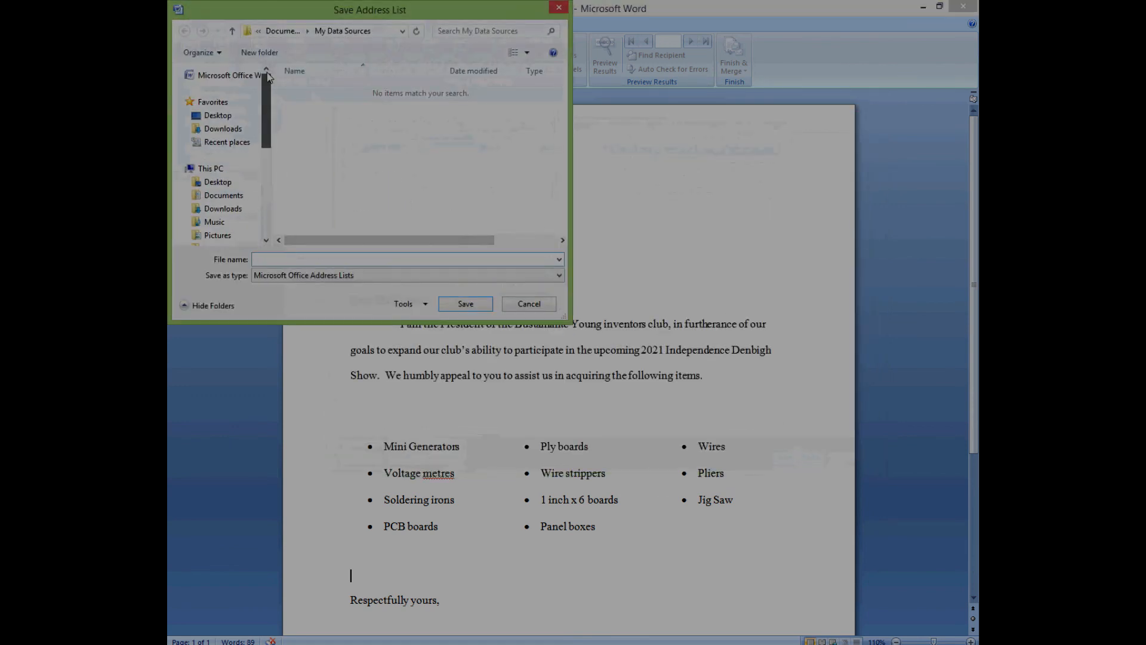
left_click(218, 115)
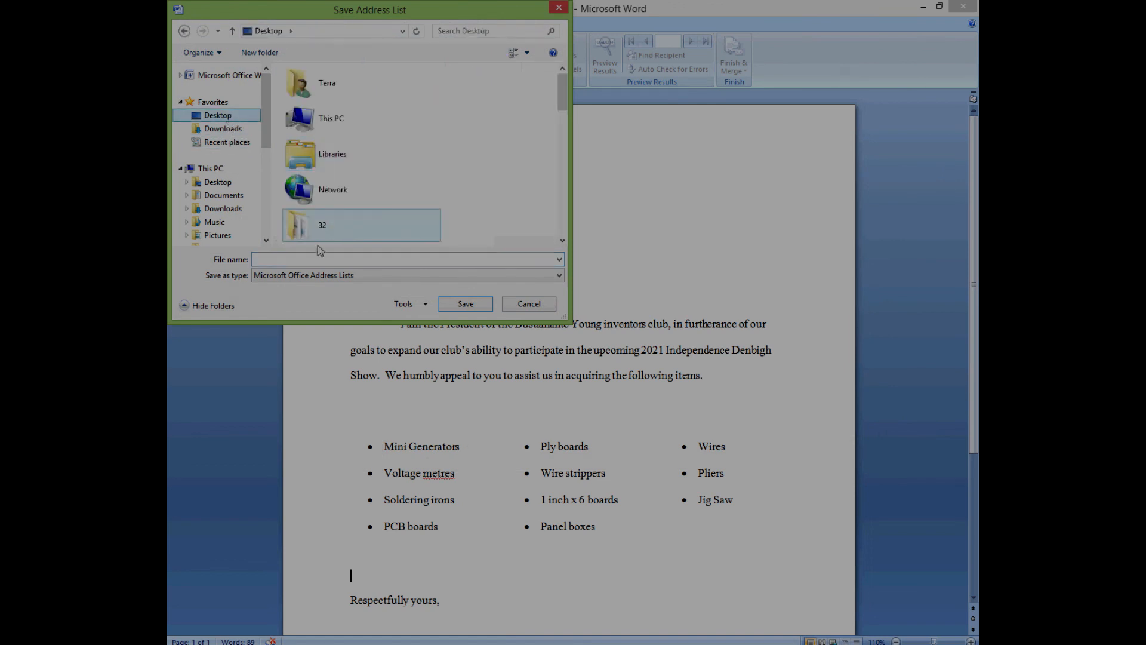
left_click(309, 259)
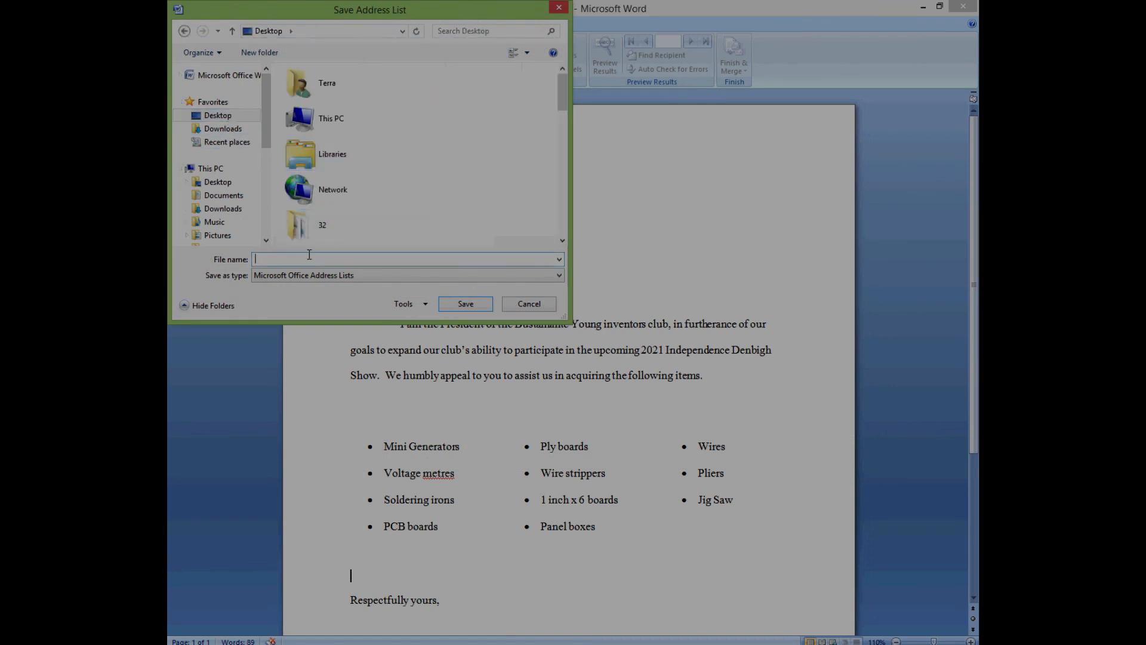
type("You")
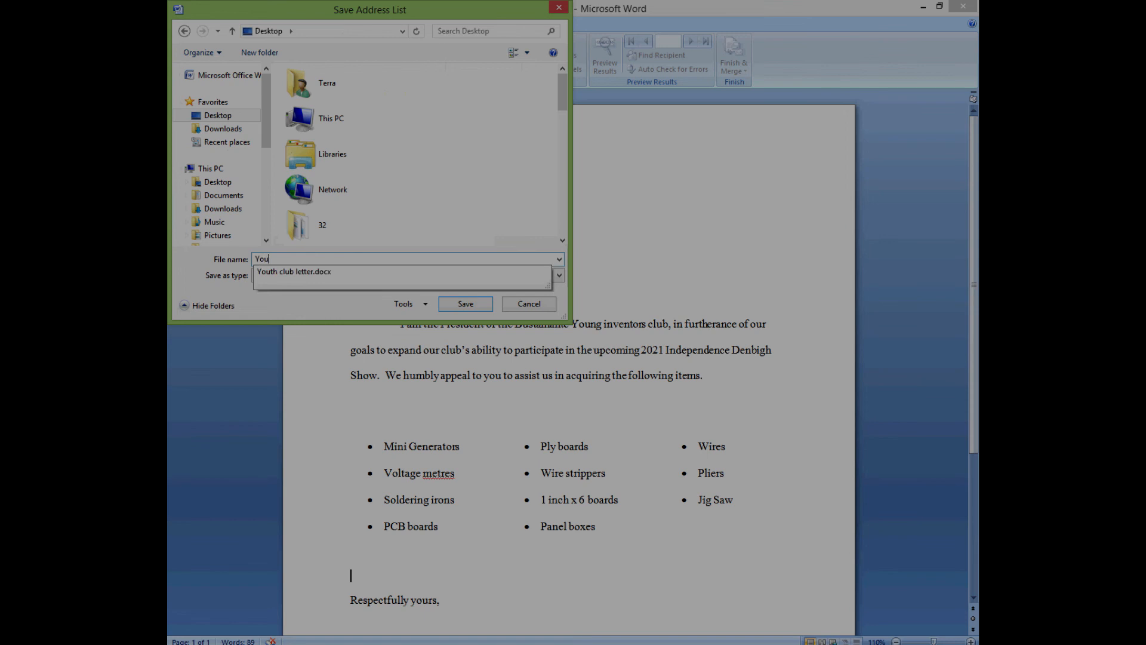
type("th Club Letter AM")
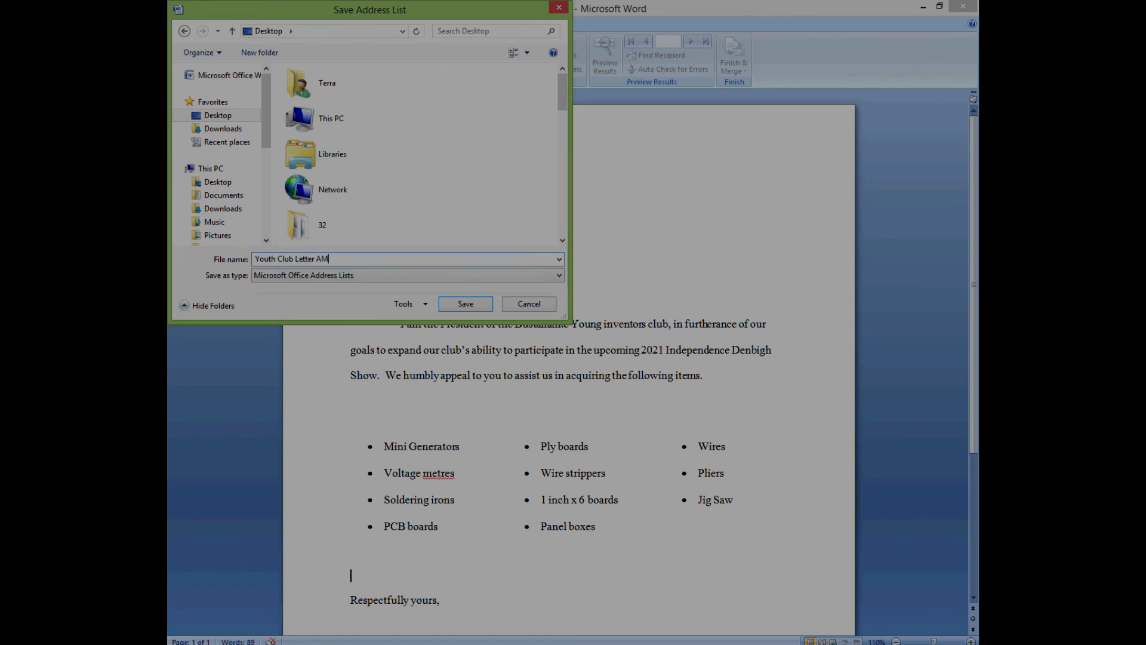
key("BackSpace")
key("BackSpace")
type("Mail Merge List")
left_click(479, 305)
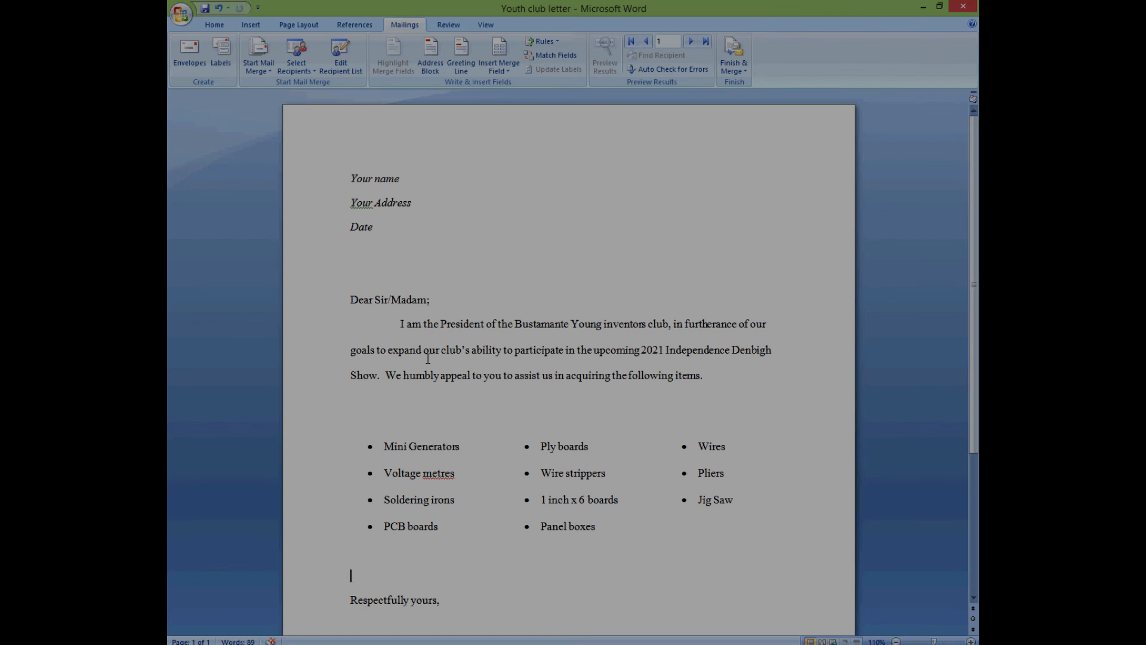
- Insert an empty line below the letter's Date line and place the cursor there
left_click(351, 253)
key("Return")
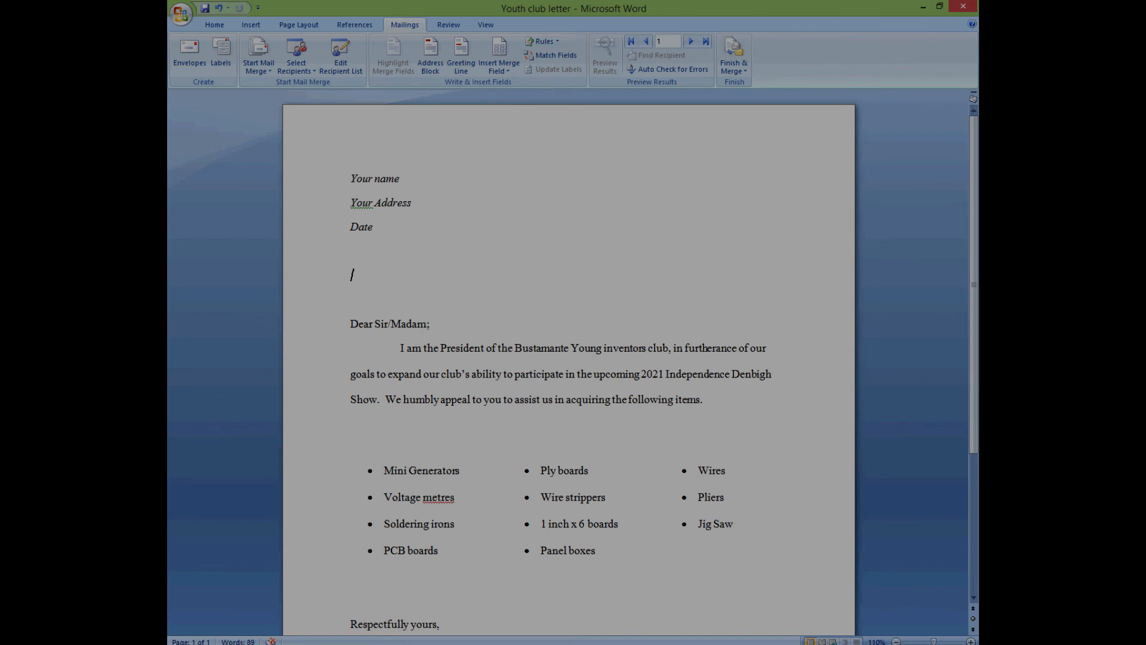
left_click_drag(351, 178, 389, 226)
left_click(357, 286)
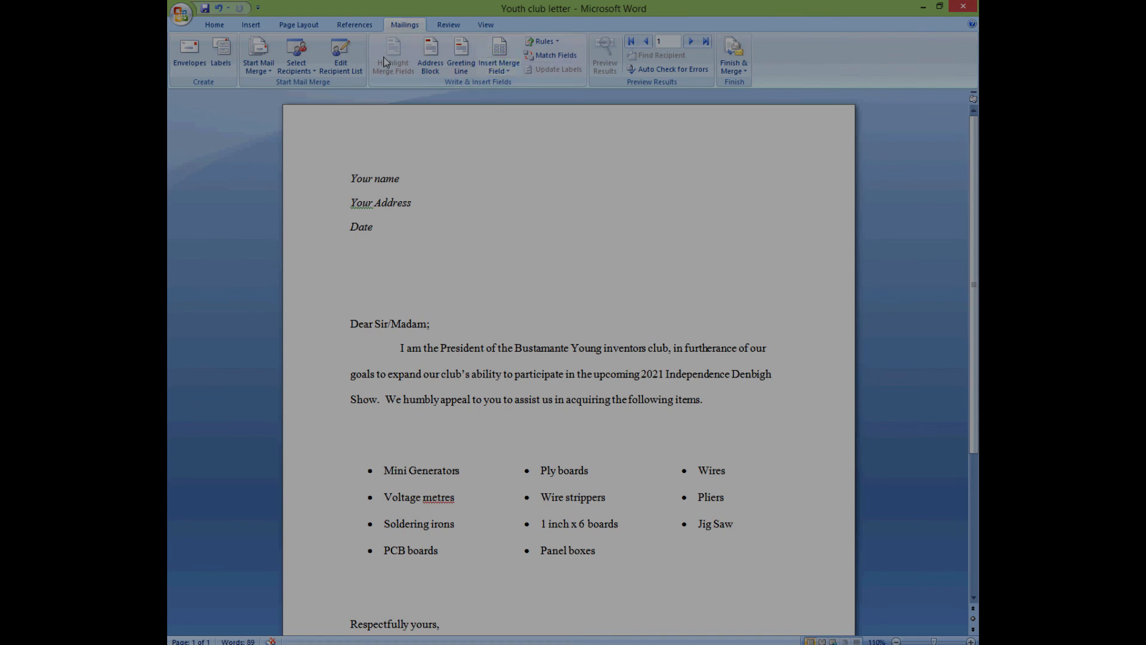
left_click(510, 72)
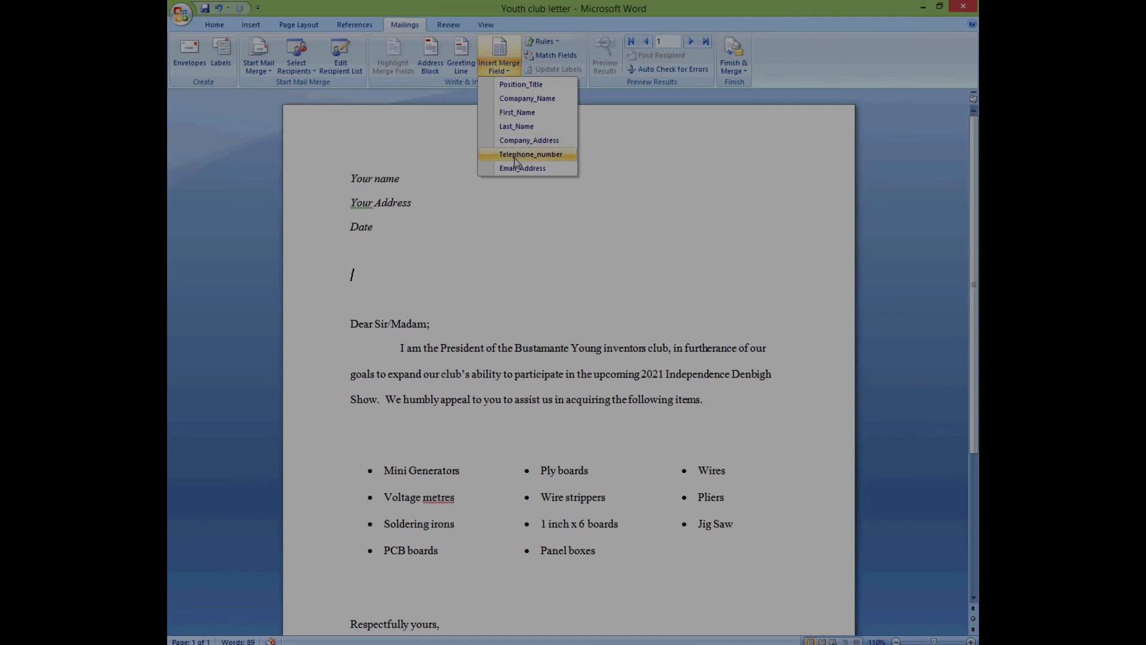
- Insert «First_Name» and «Last_Name» below Date, then start a new line beneath them
left_click(513, 118)
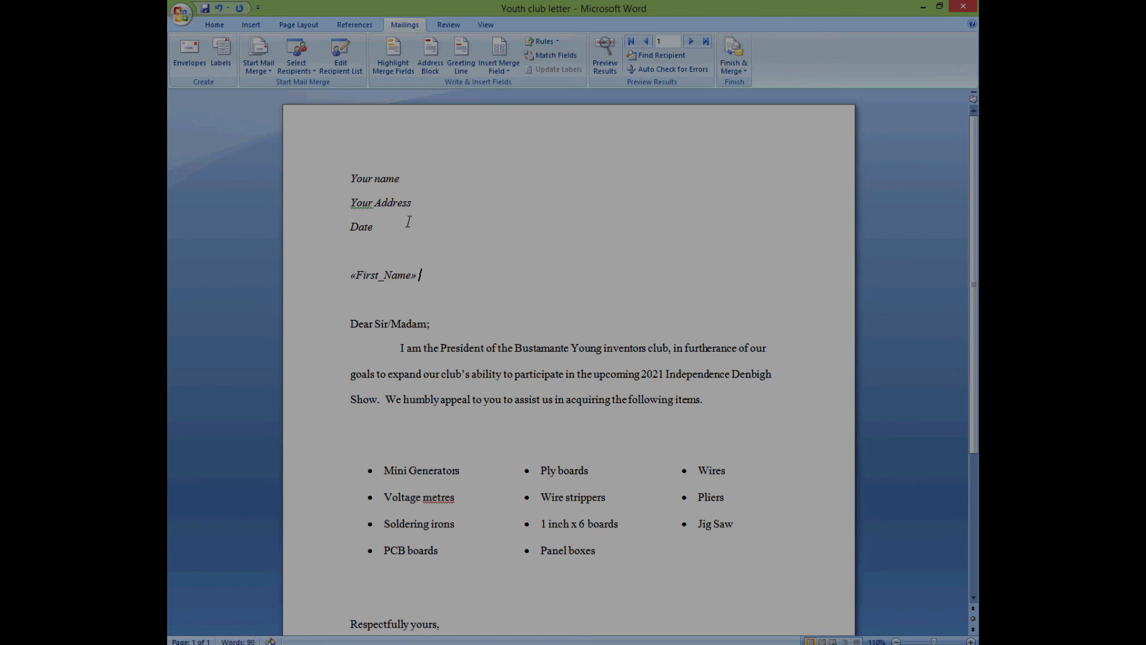
left_click(516, 73)
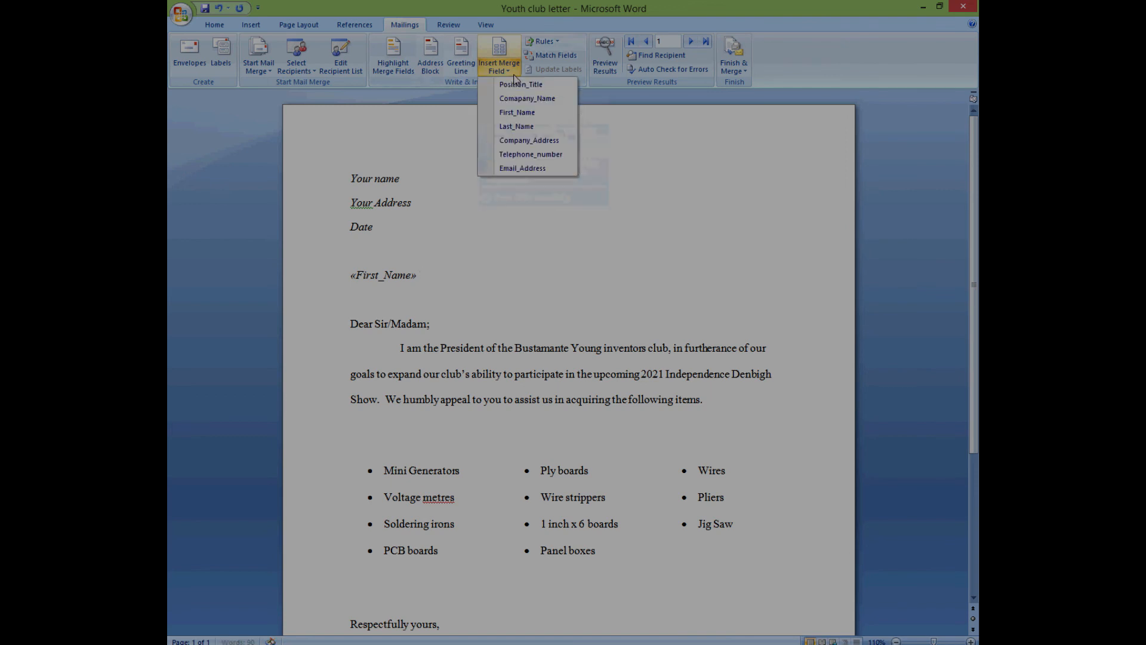
left_click(525, 127)
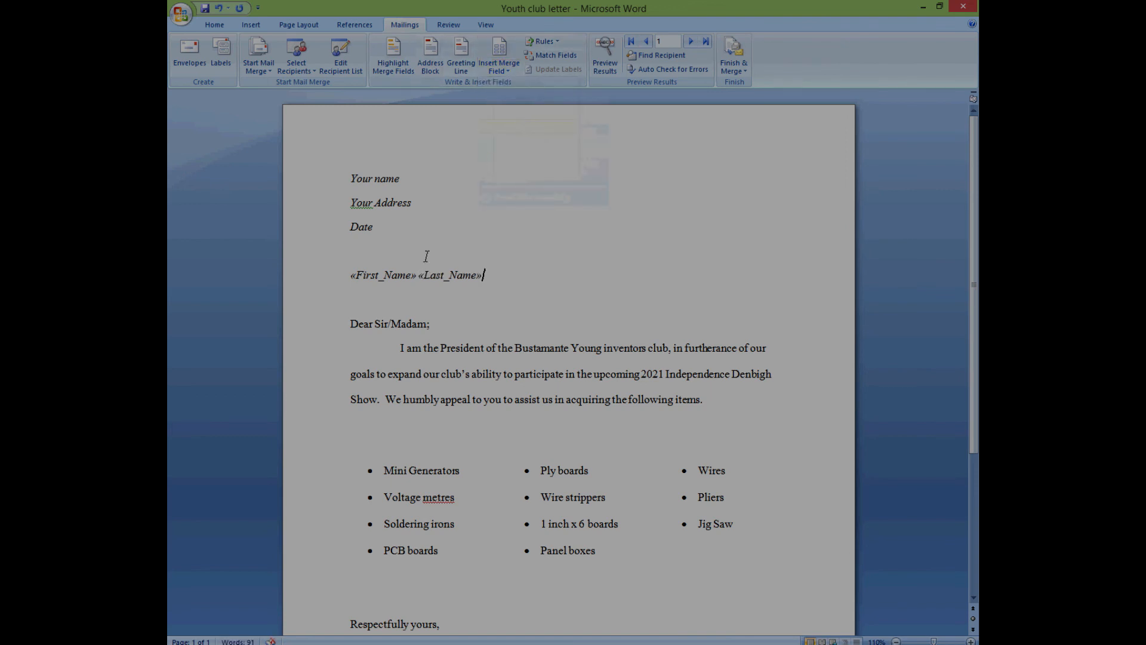
key("Return")
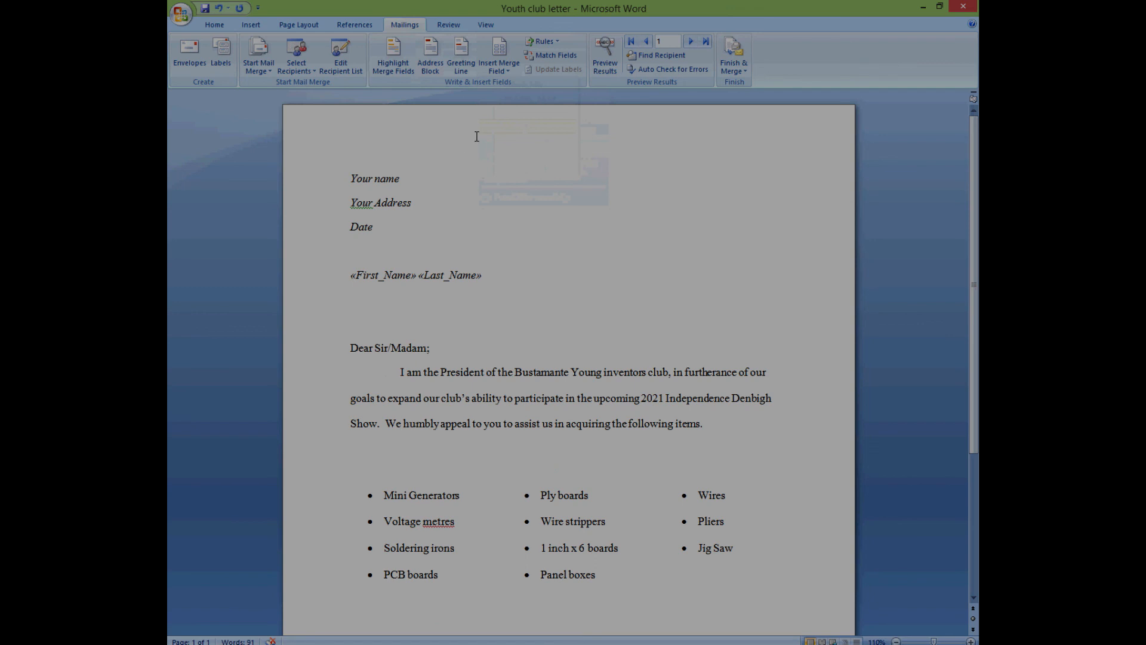
left_click(514, 72)
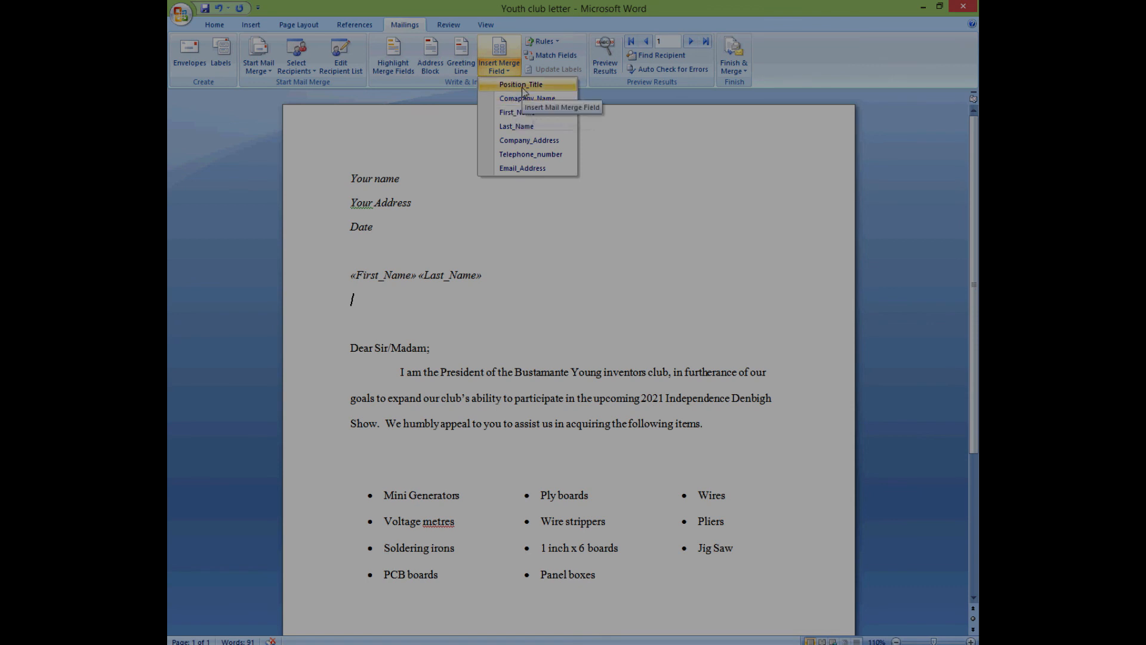
- Add the «Position_Title», «Comapany_Name» and «Company_Address» fields on separate lines under the name
left_click(523, 89)
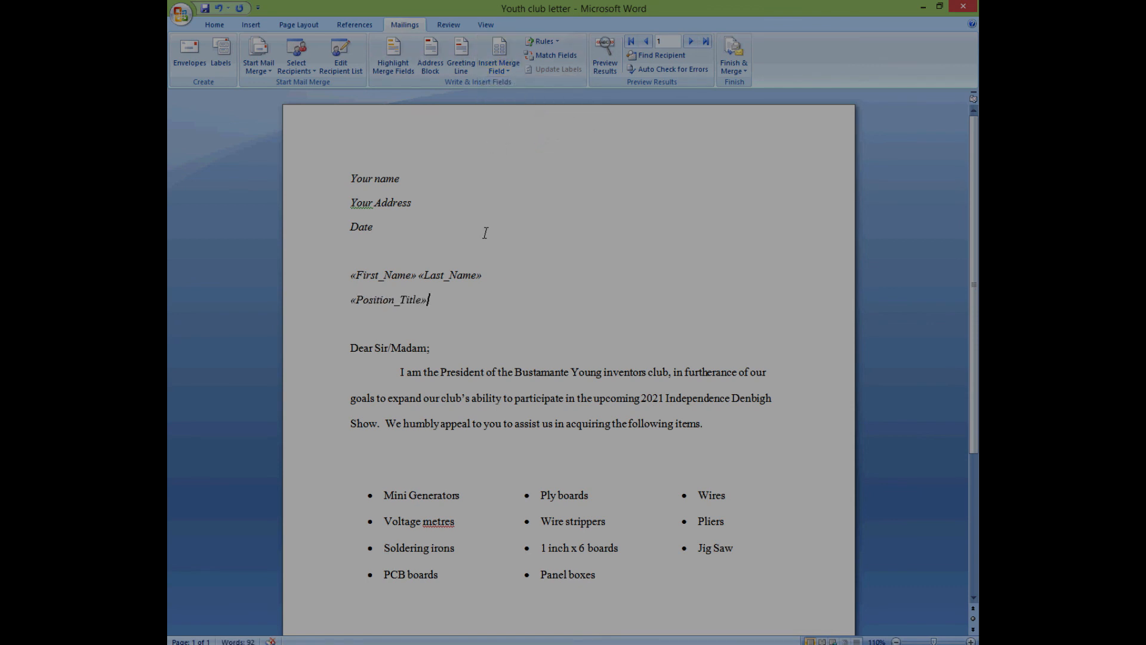
key("Return")
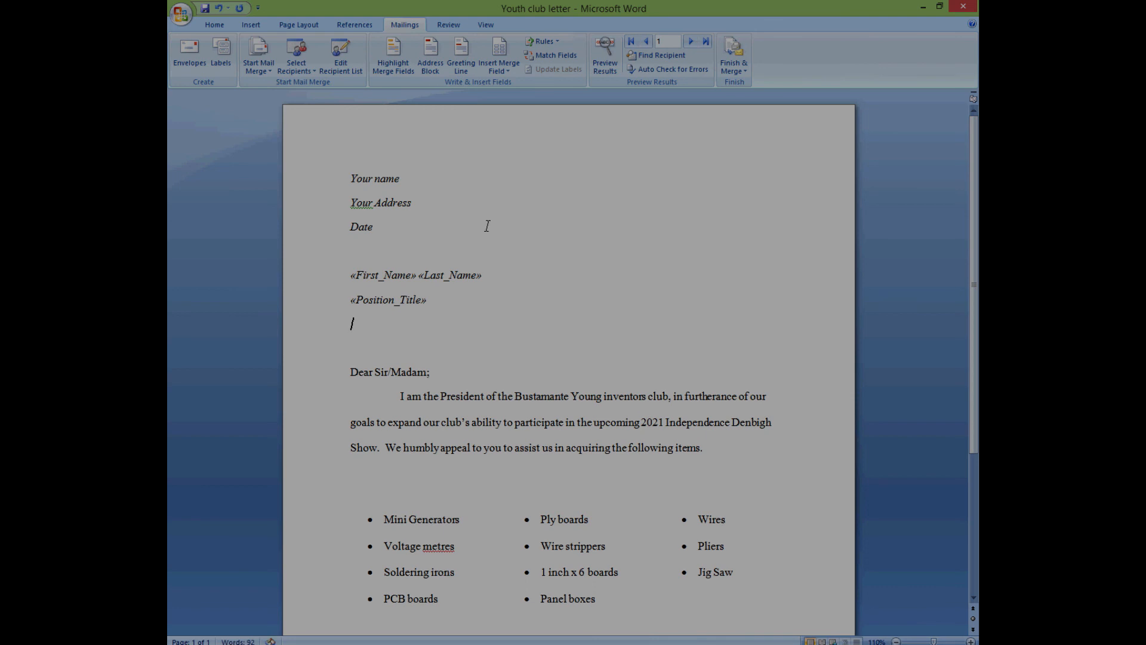
left_click(512, 78)
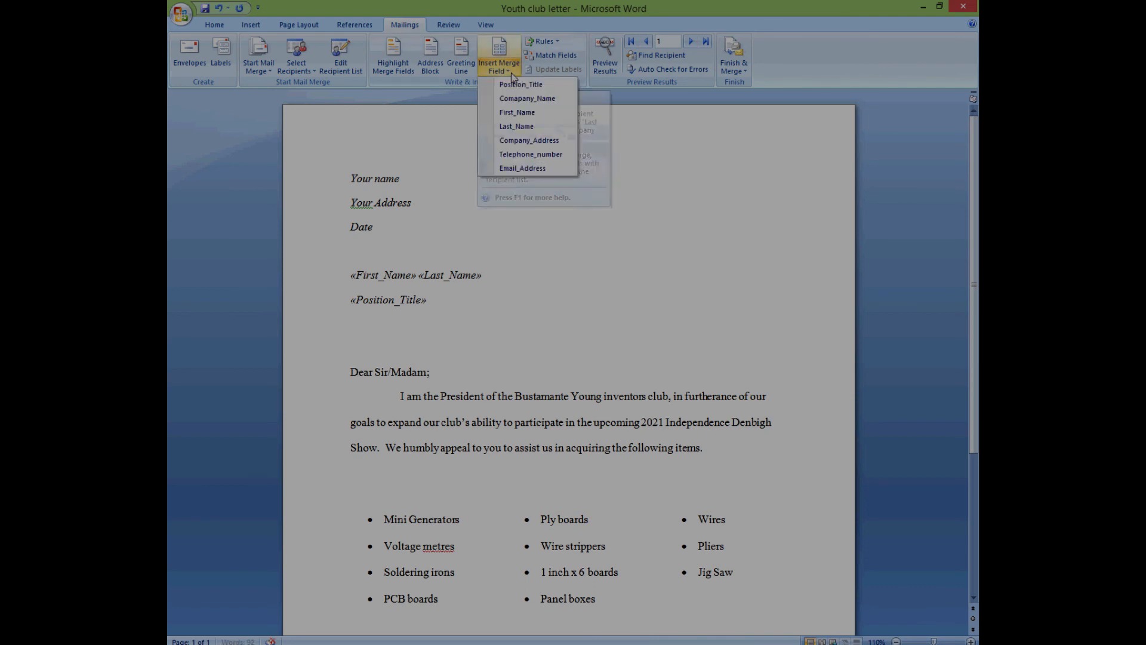
left_click(529, 97)
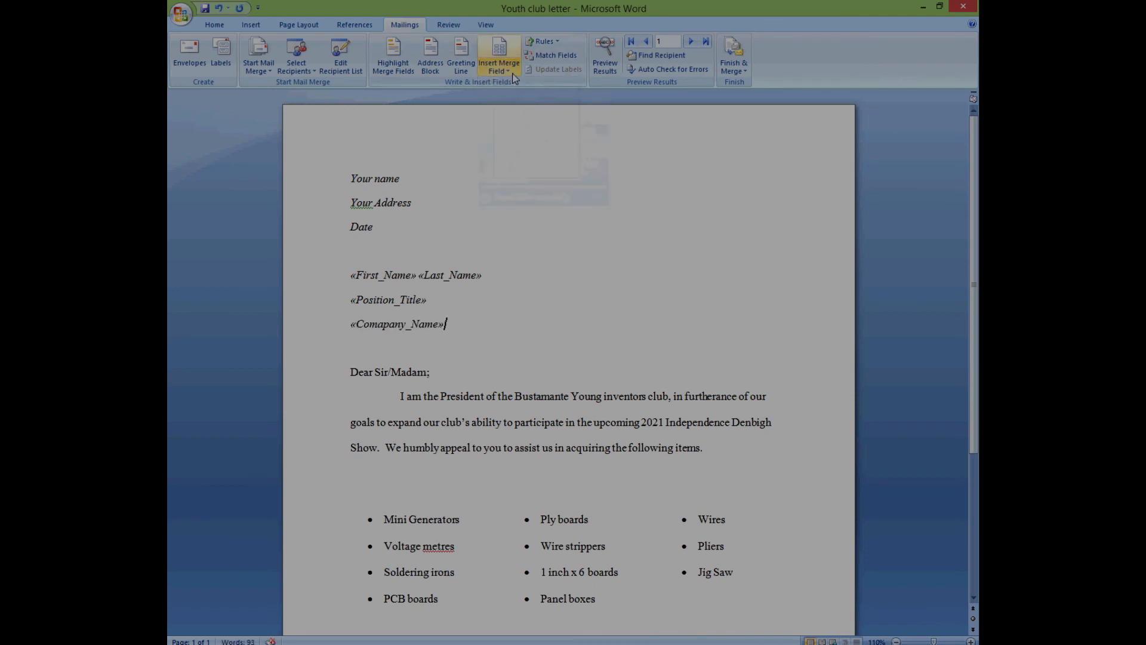
key("Return")
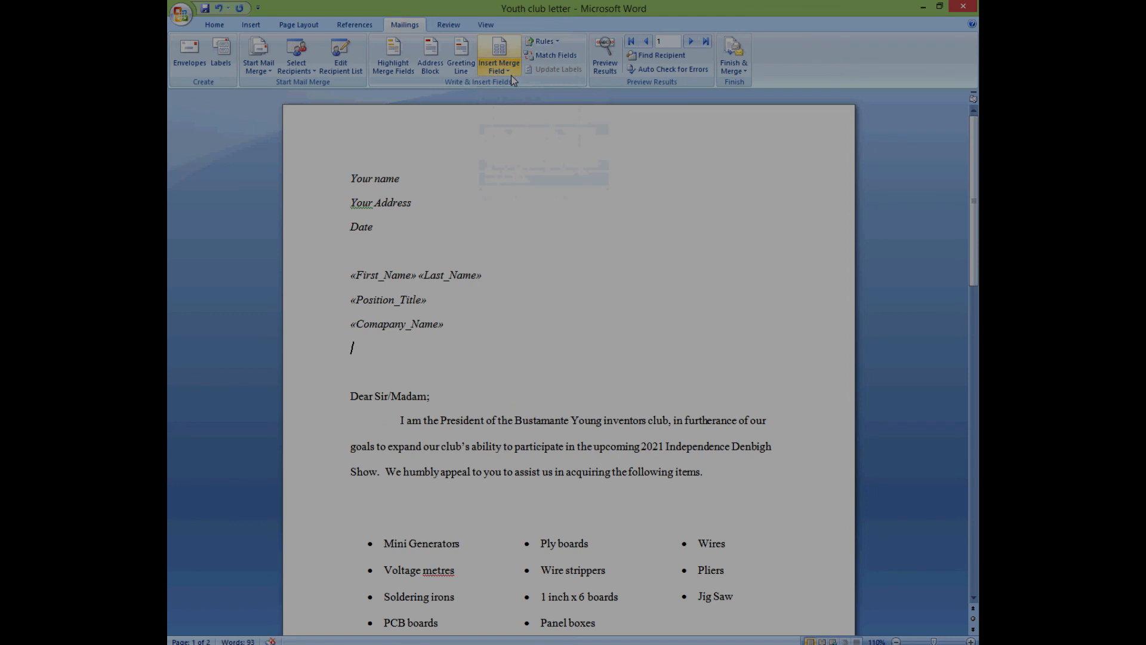
left_click(510, 70)
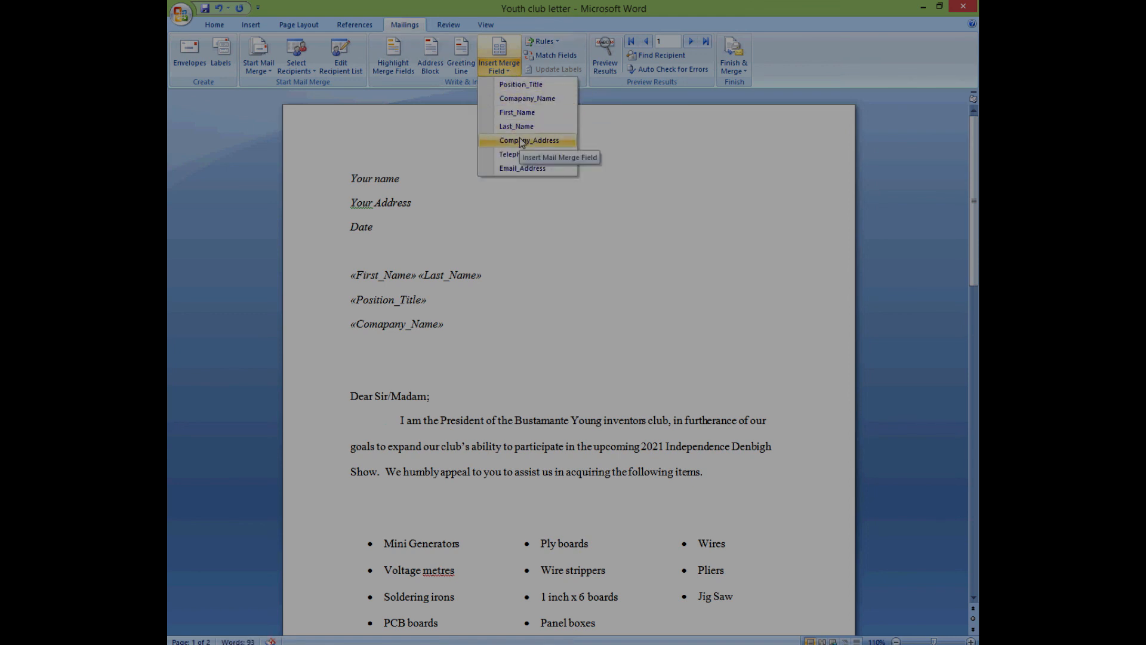
left_click(521, 141)
- Add «Email_Address» and «Telephone_number» on their own lines, then select the whole recipient block
left_click(511, 70)
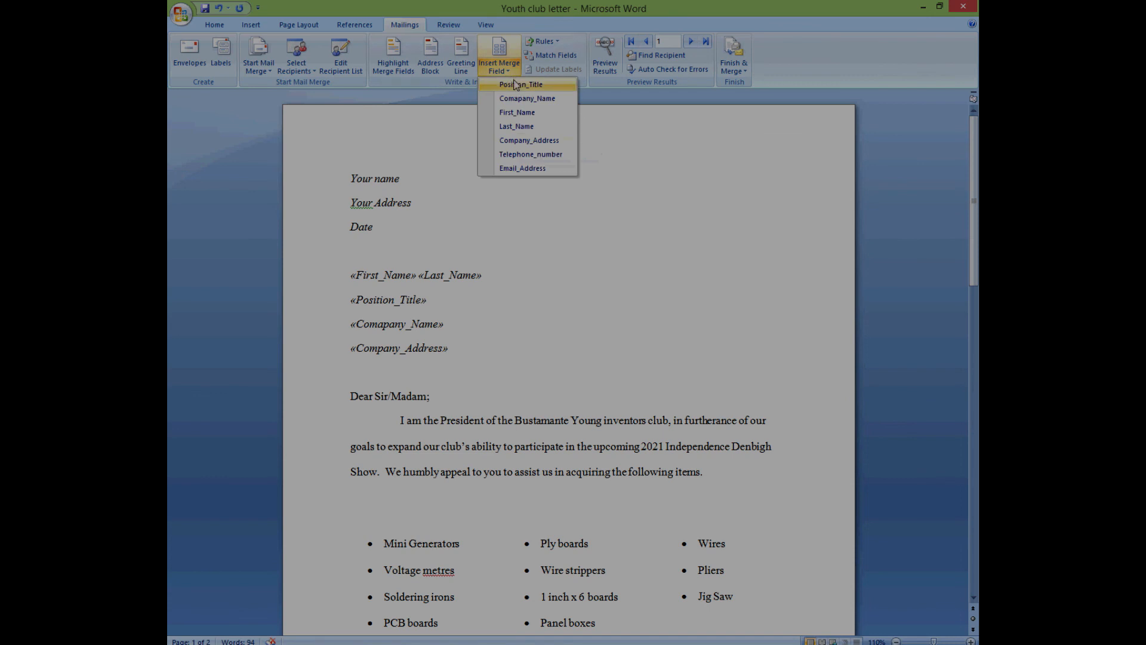
left_click(521, 168)
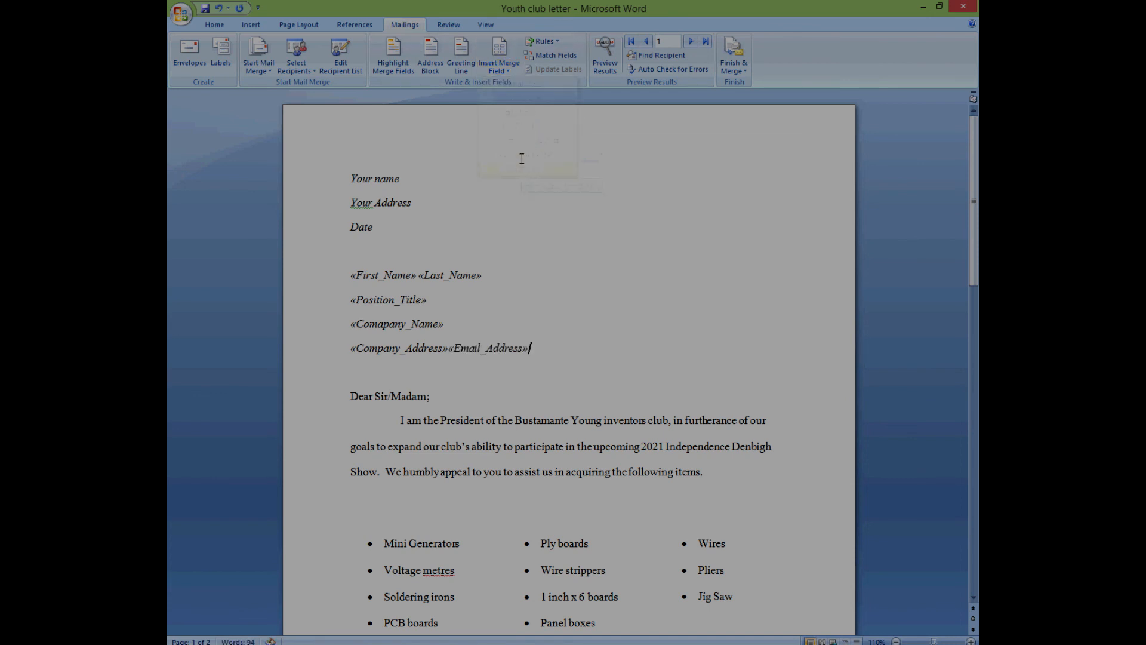
left_click(451, 346)
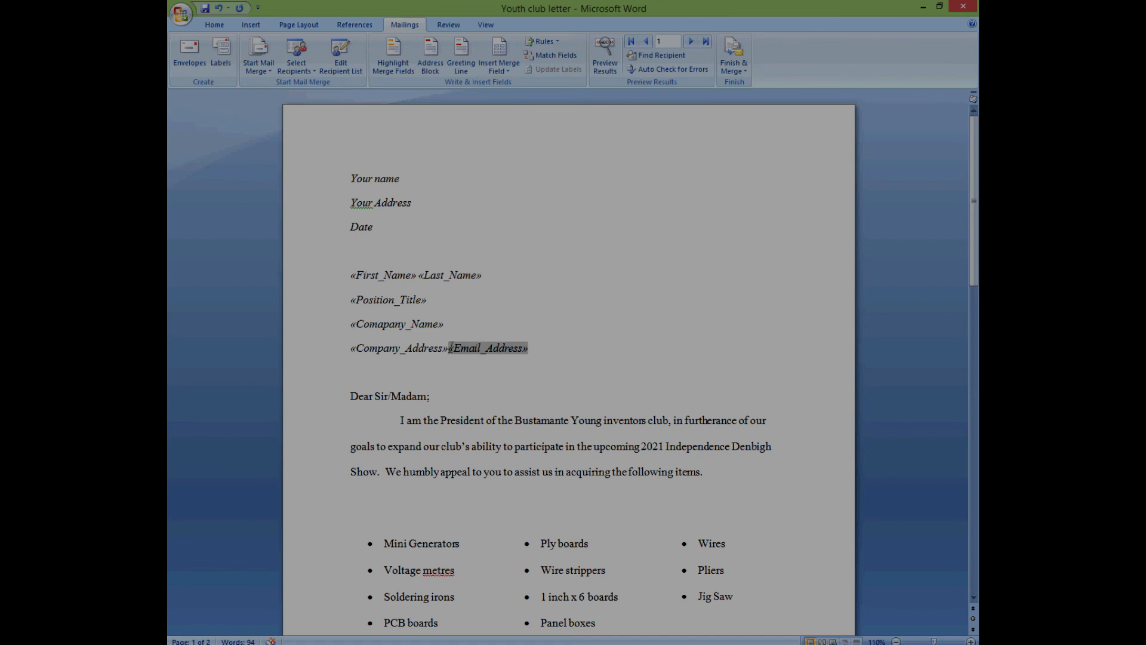
key("Return")
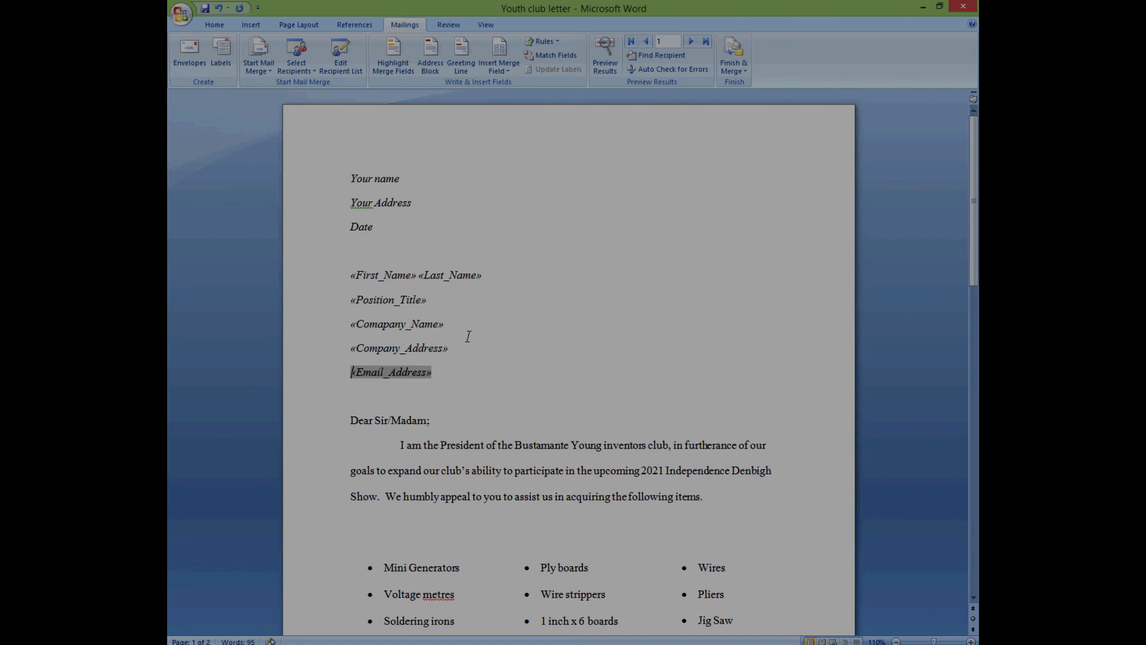
left_click(463, 366)
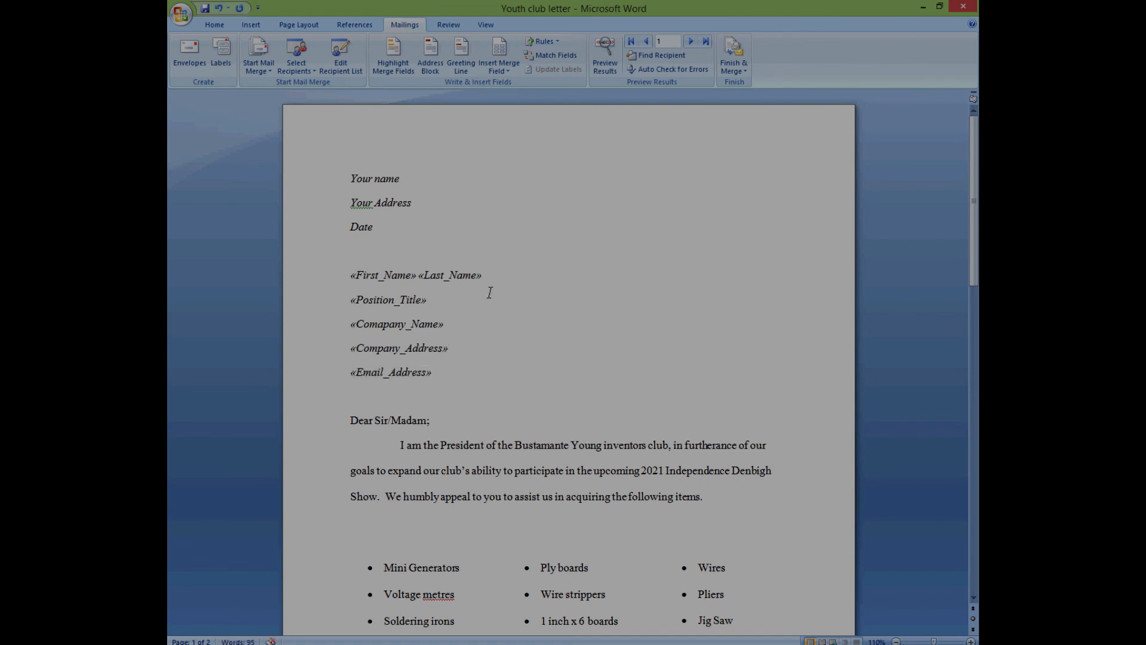
key("Return")
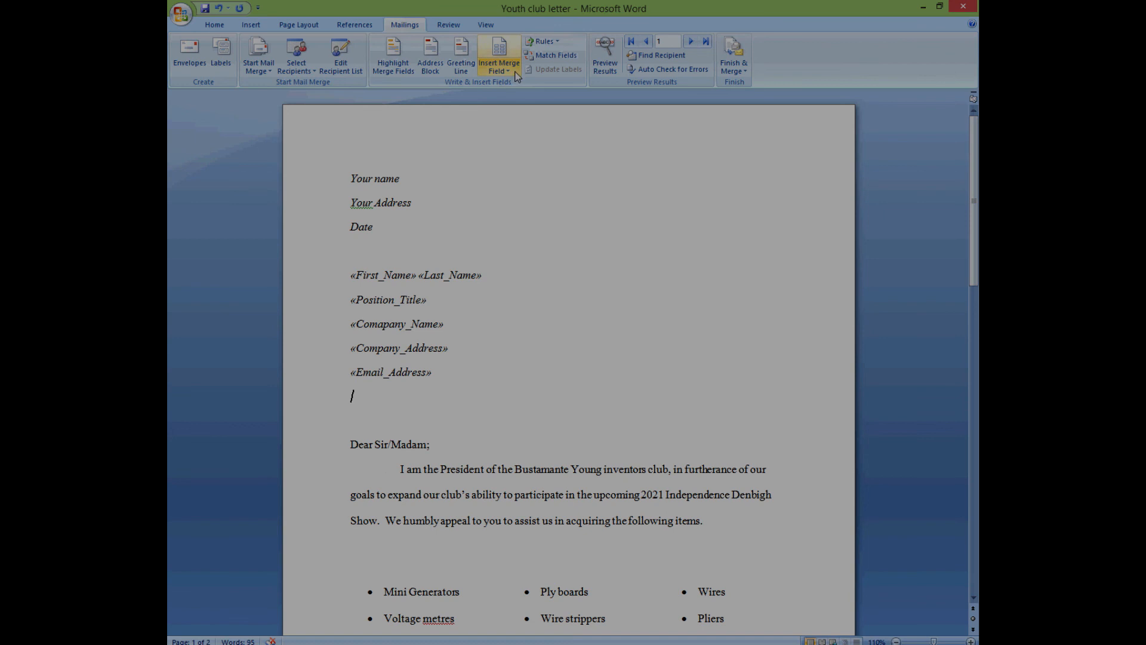
left_click(507, 71)
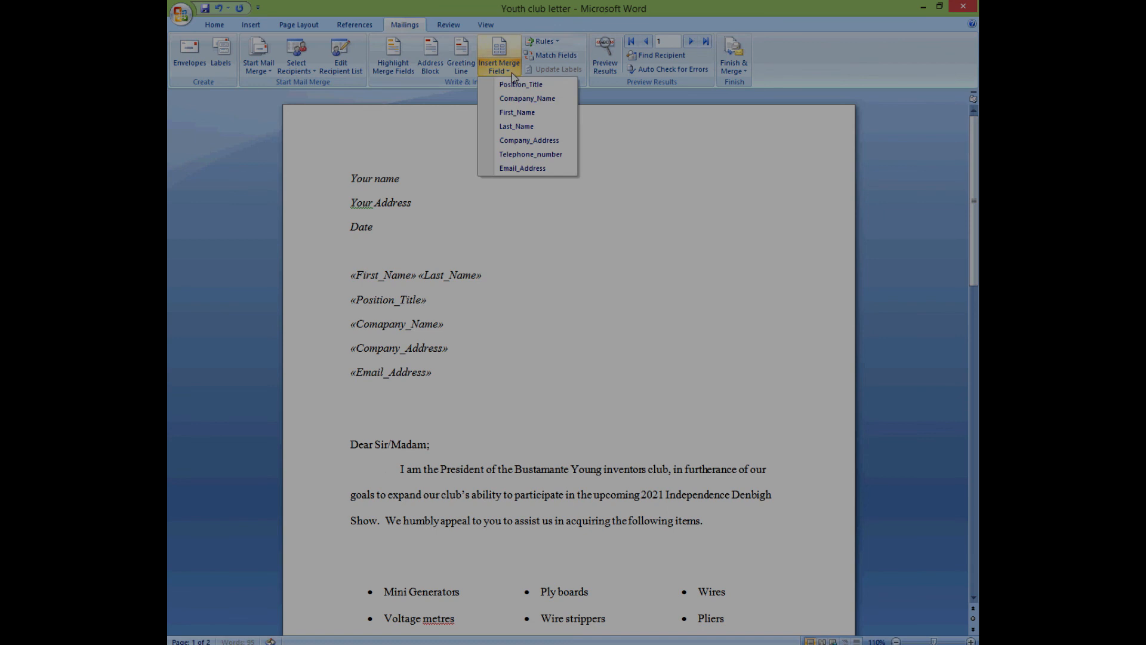
left_click(522, 155)
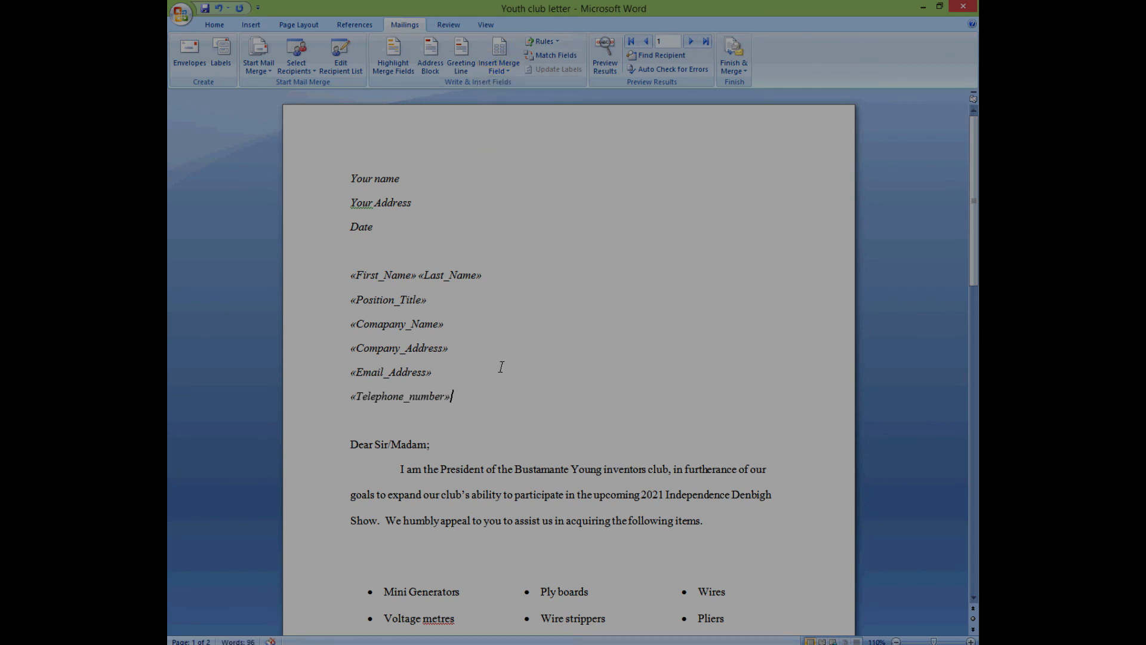
left_click_drag(350, 276, 479, 397)
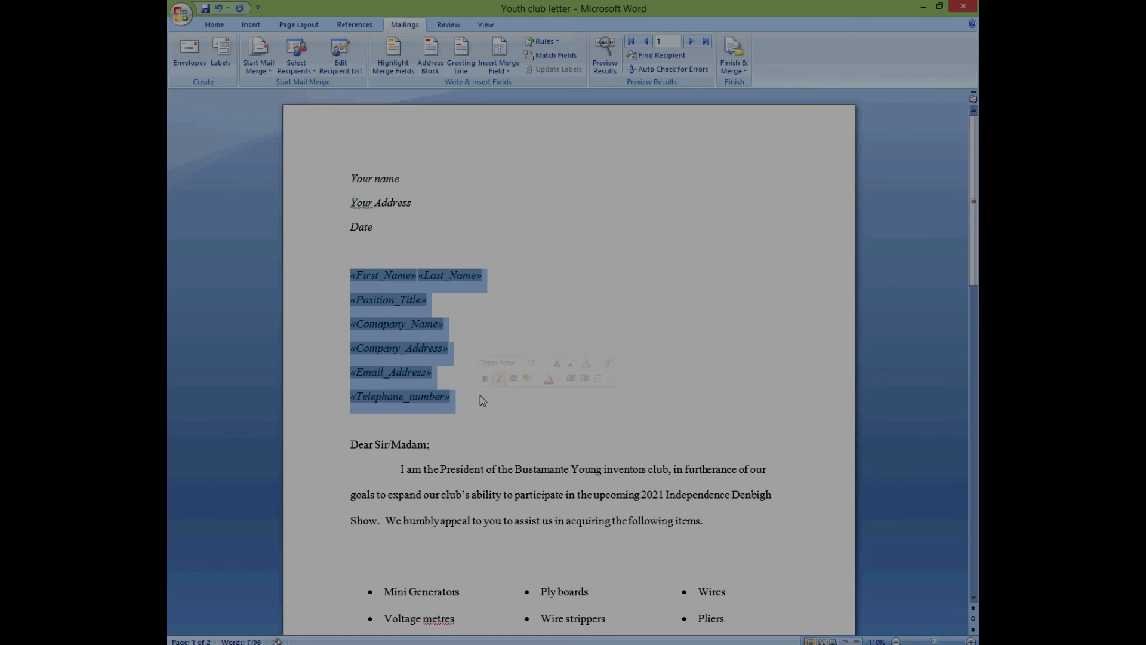
left_click(569, 304)
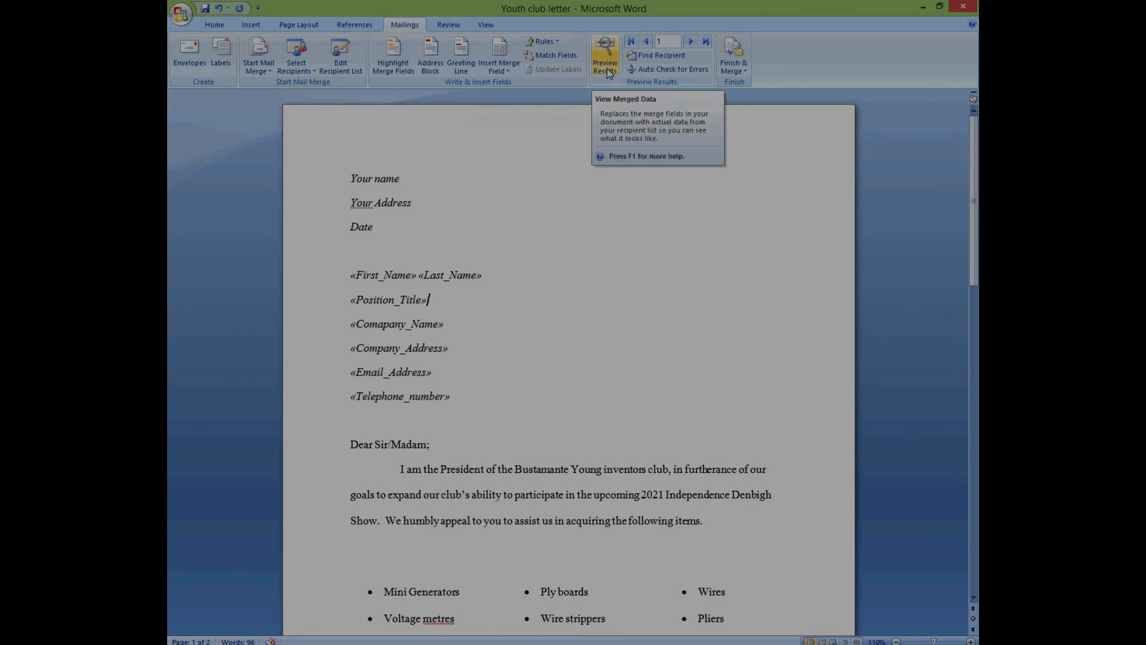
- Turn on Preview Results to show the first recipient's real details in the letter
left_click(605, 65)
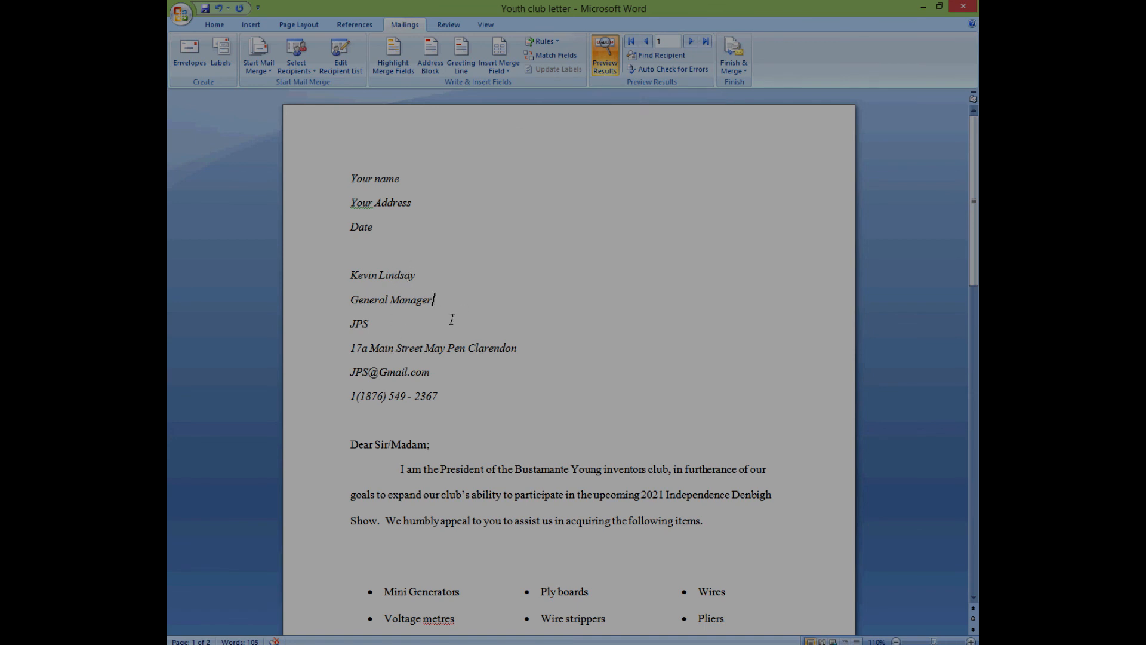
double_click(375, 325)
left_click(517, 353)
left_click_drag(435, 376, 357, 378)
left_click_drag(442, 403, 363, 379)
left_click(363, 377)
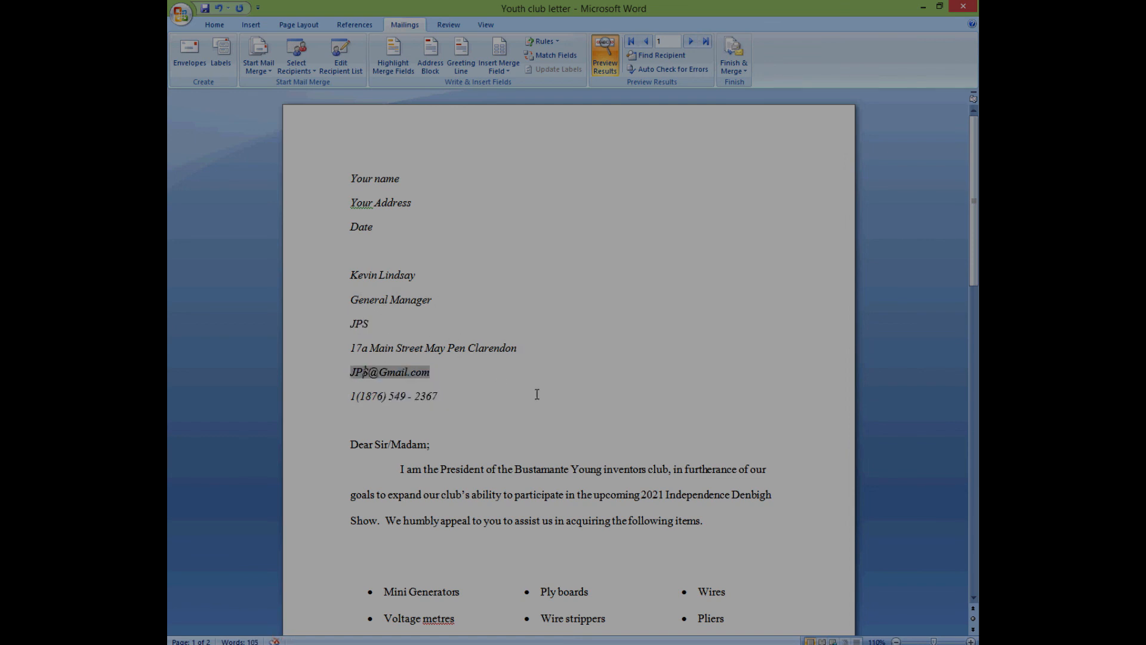
left_click(537, 394)
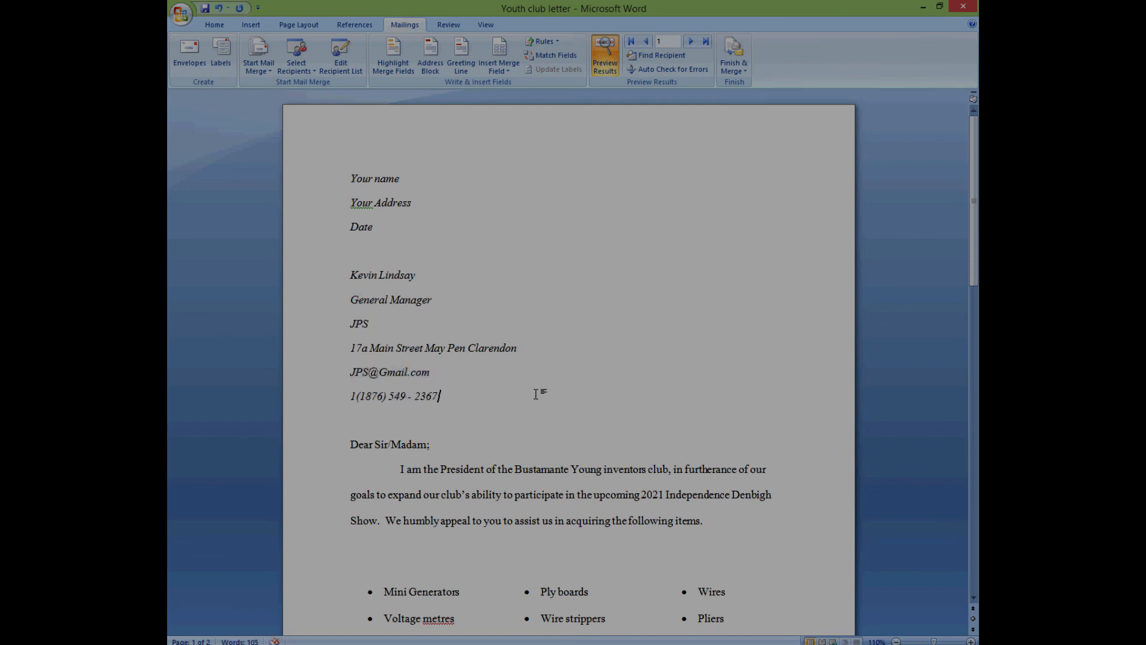
- Step forward through recipients 2 to 5, then back to record 1
left_click(691, 43)
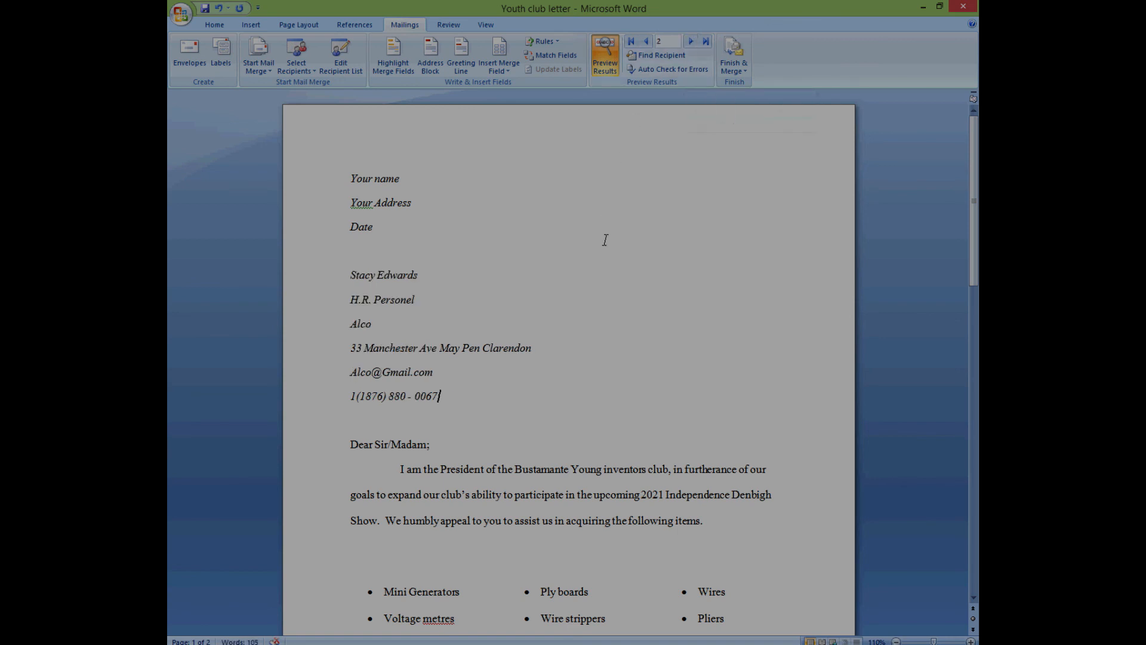
left_click(691, 42)
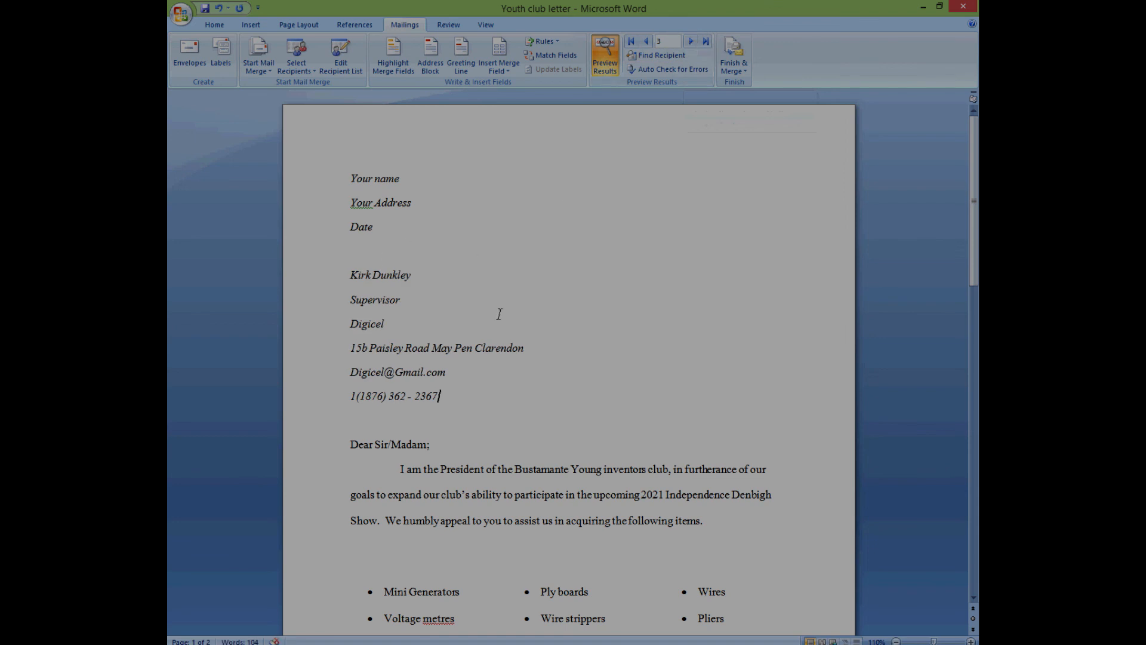
left_click(691, 43)
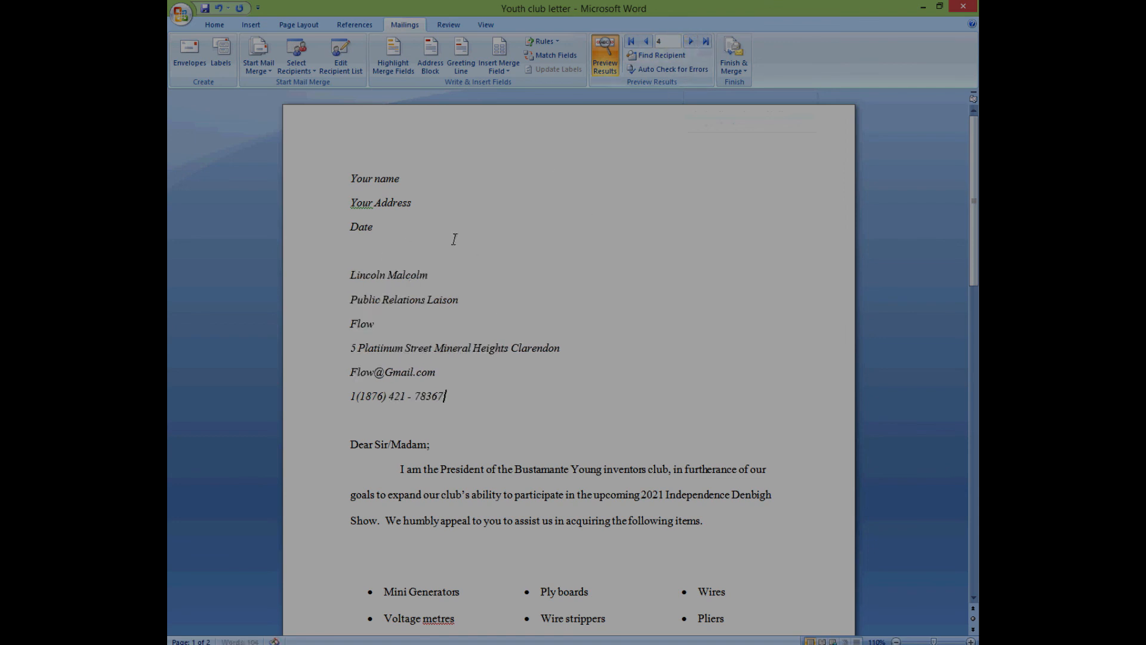
left_click(690, 43)
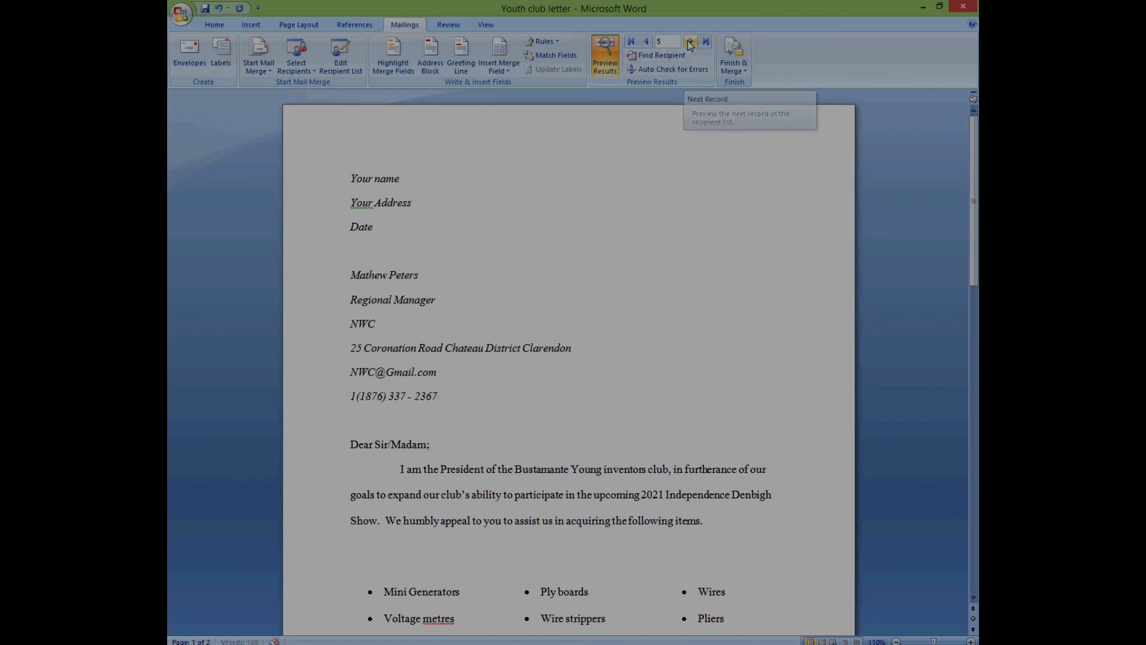
left_click(647, 43)
left_click(647, 42)
left_click(647, 43)
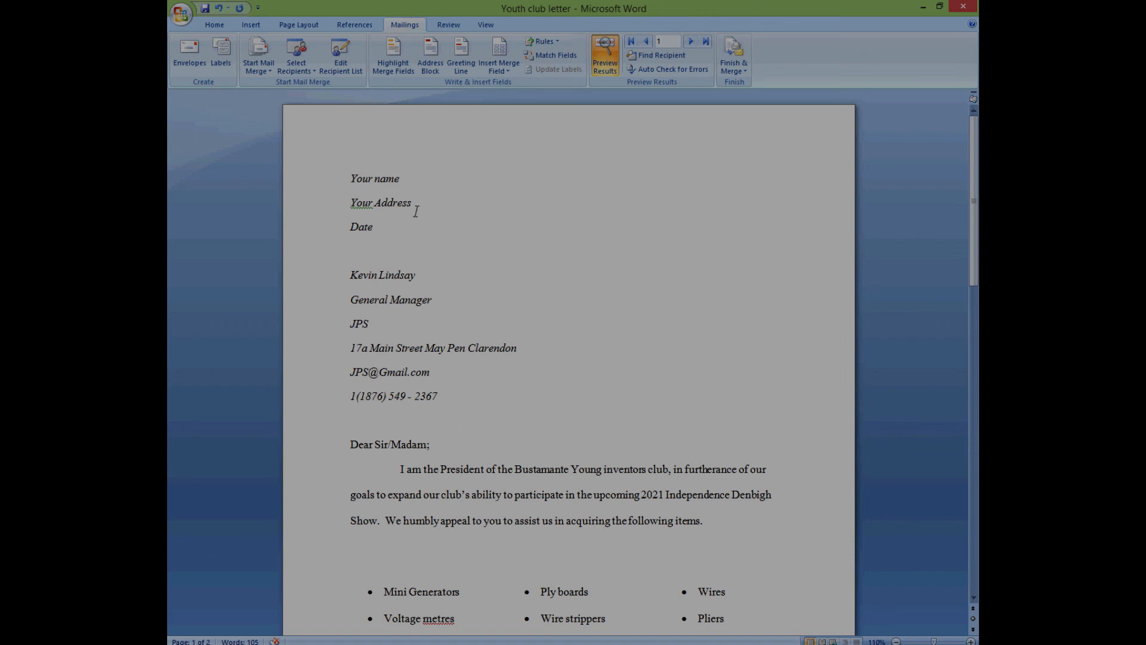
- Turn on Highlight Merge Fields to shade the merged recipient details
left_click(393, 57)
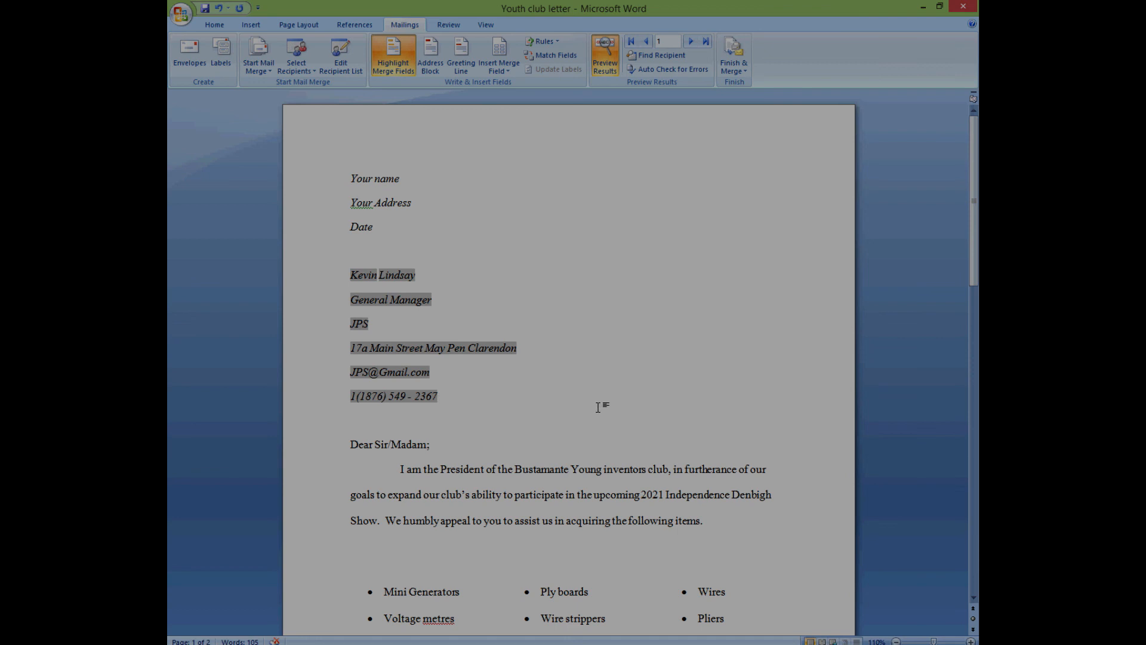
- Switch Preview Results off so merge field names show, then save the letter
left_click(605, 57)
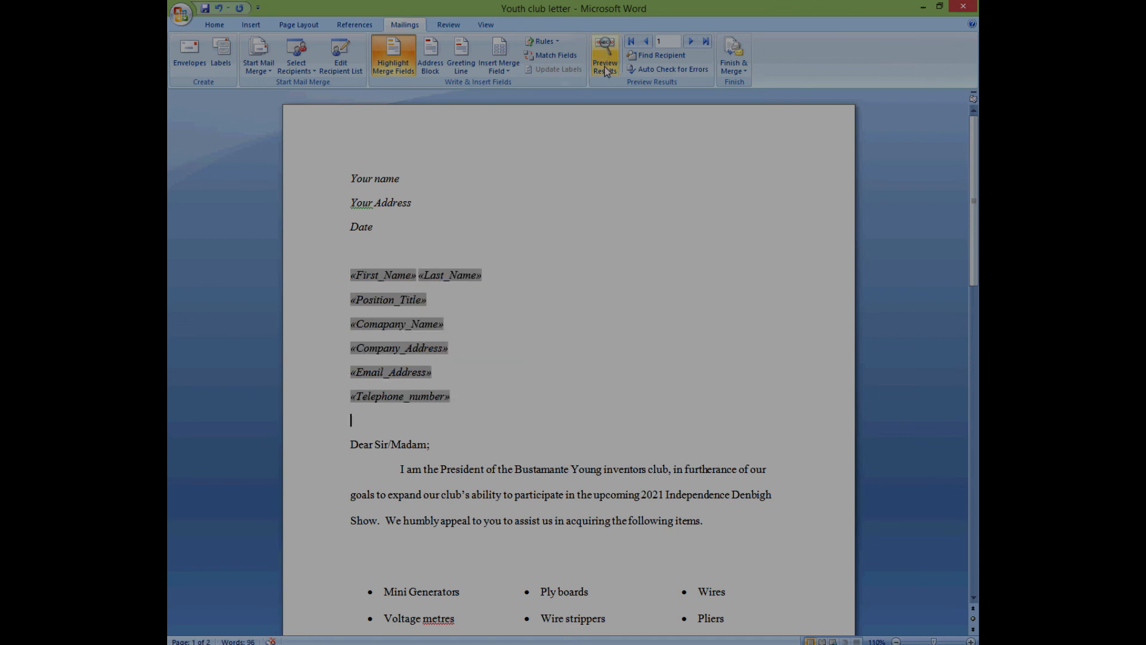
left_click(604, 57)
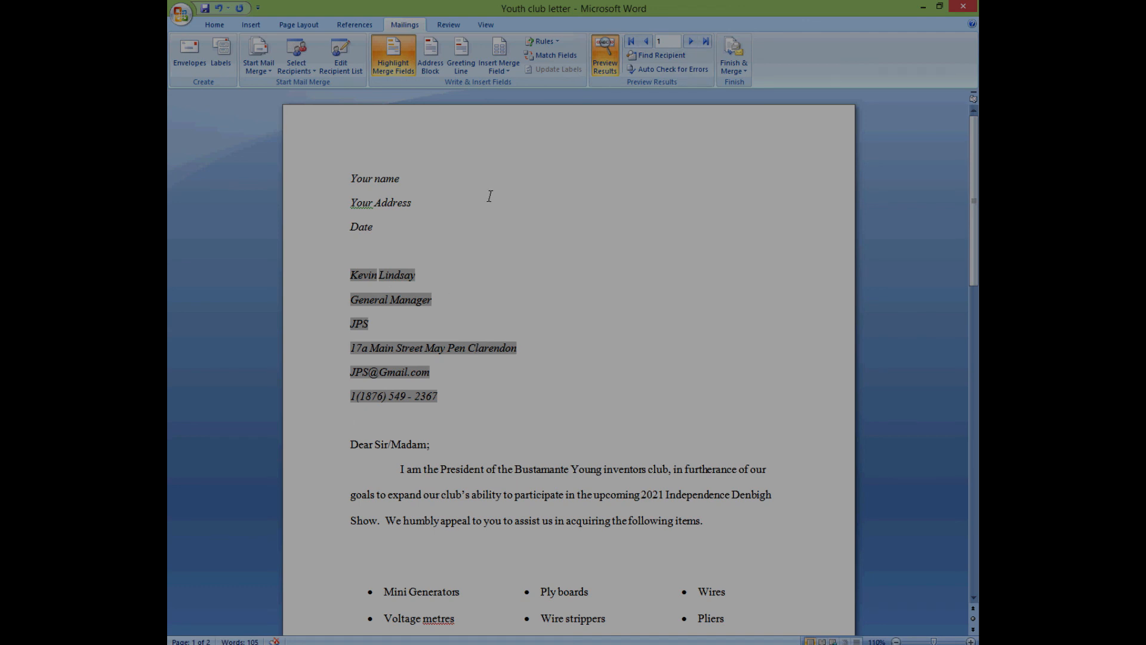
left_click(604, 69)
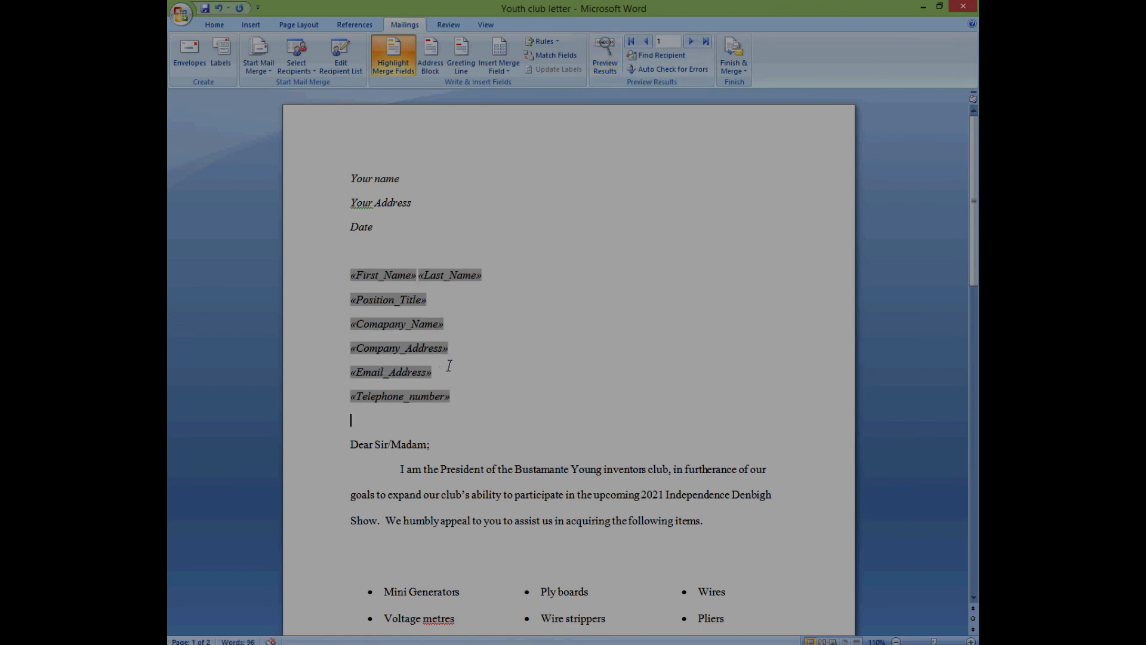
scroll(449, 365, "down", 2)
scroll(449, 365, "up", 2)
left_click(205, 9)
left_click(182, 15)
mouse_move(221, 157)
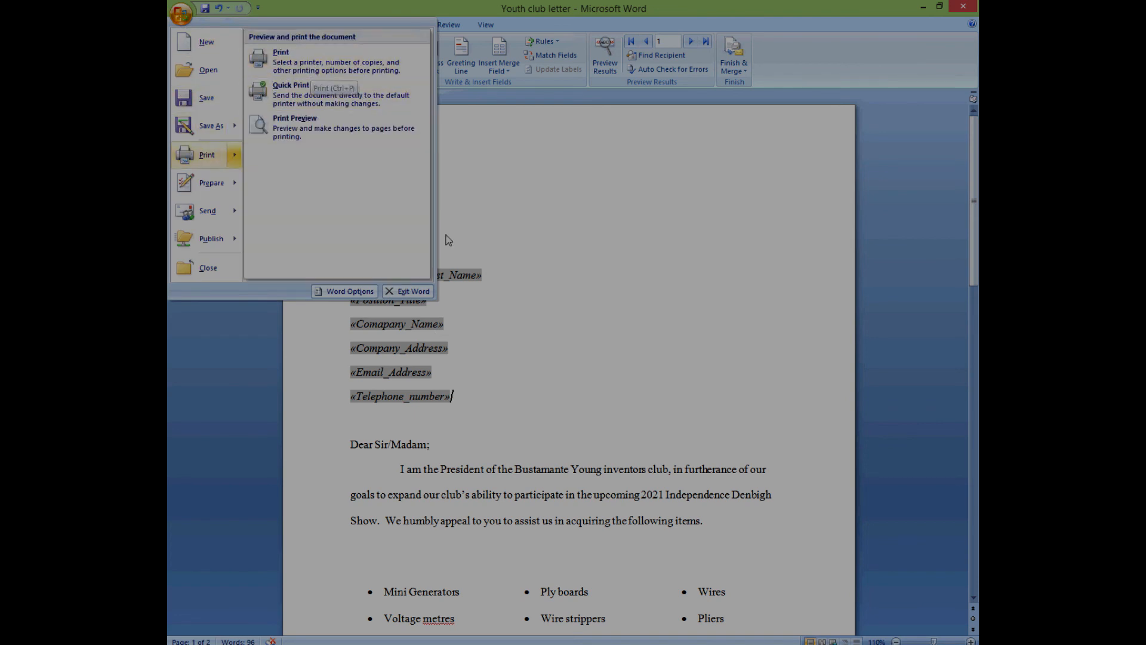
left_click(501, 248)
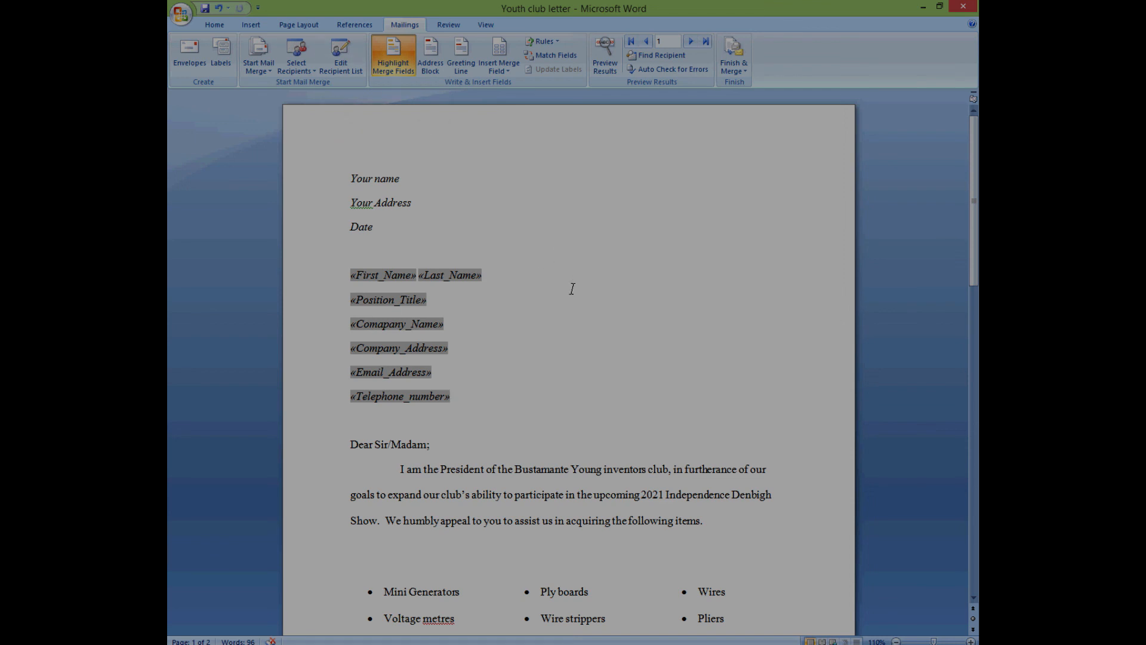
- Review the recipient list, open its data source for editing, and cancel without changes
left_click(352, 71)
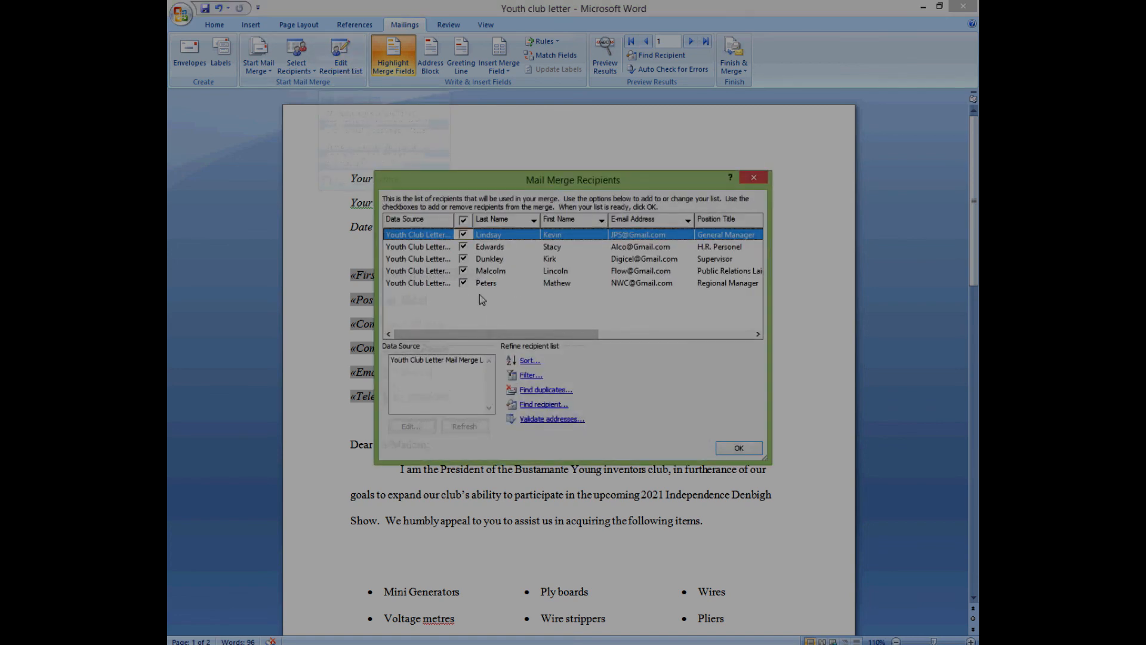
left_click(449, 360)
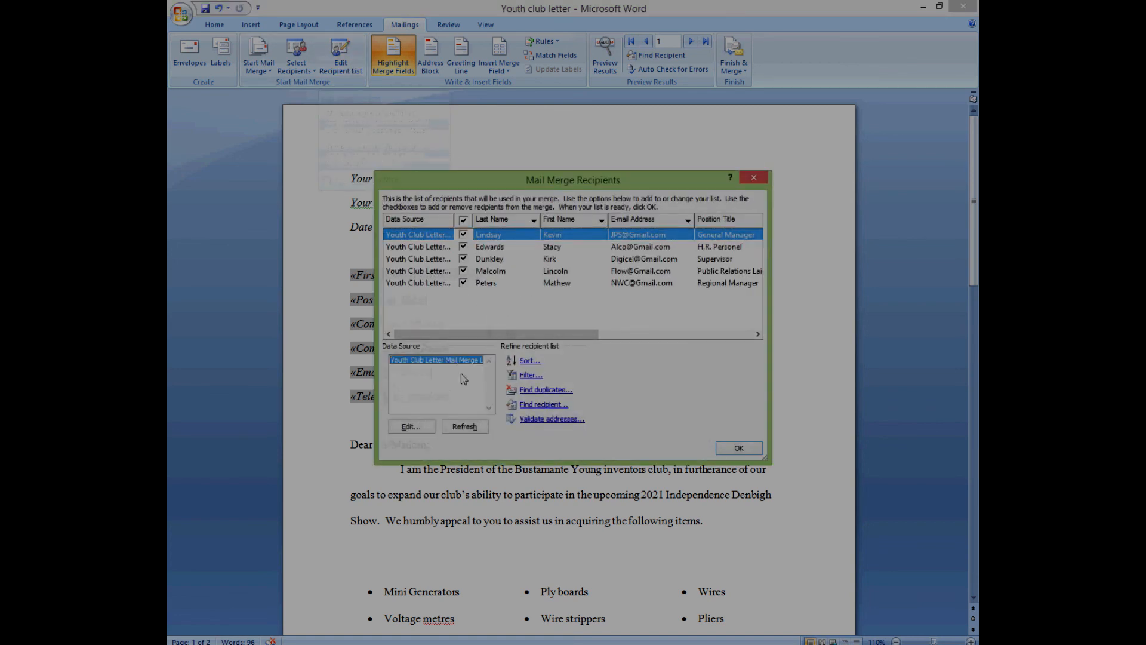
left_click(418, 427)
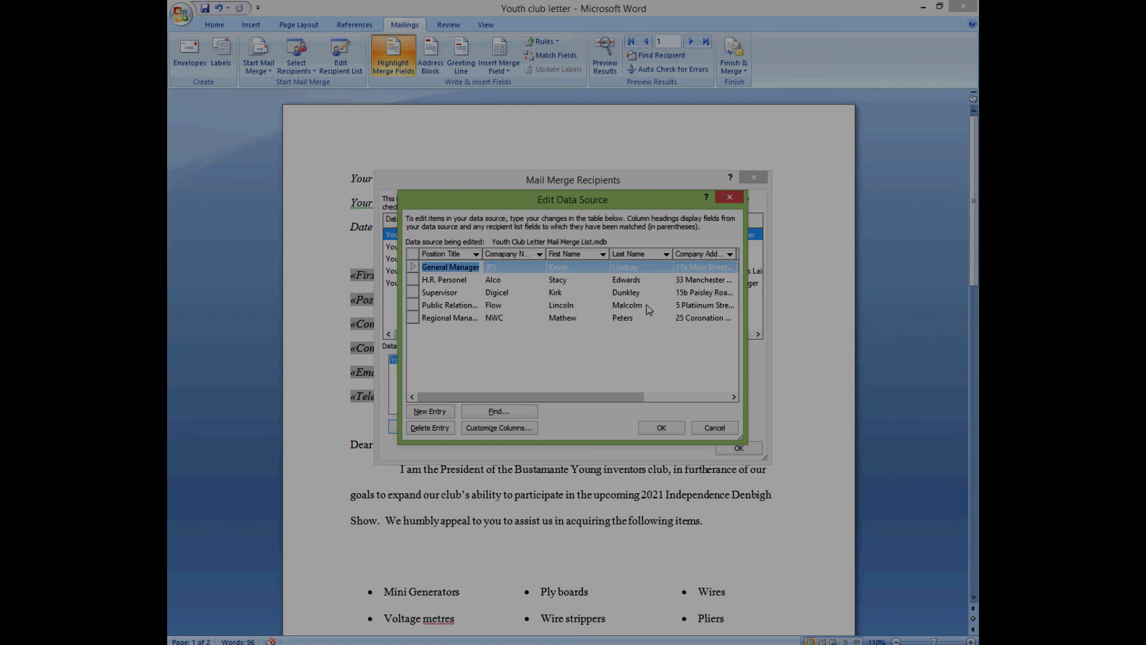
left_click(716, 428)
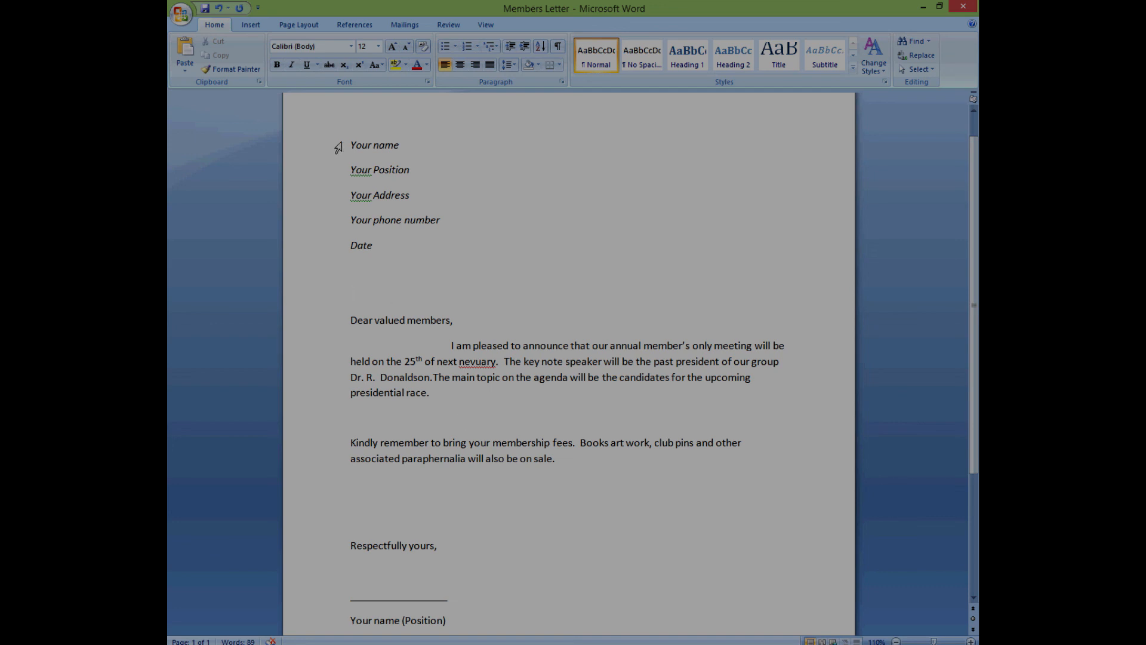
- Select the sender header, the greeting, then both body paragraphs from 'I am pleased' to 'sale.'
left_click_drag(351, 145, 446, 255)
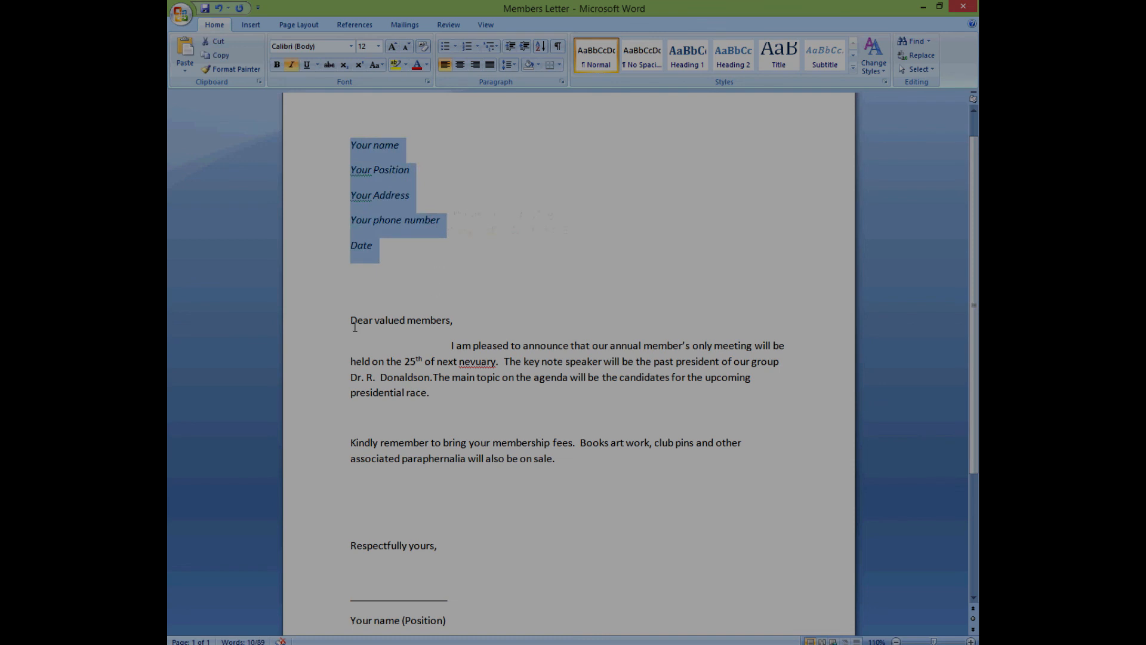
left_click_drag(351, 321, 467, 331)
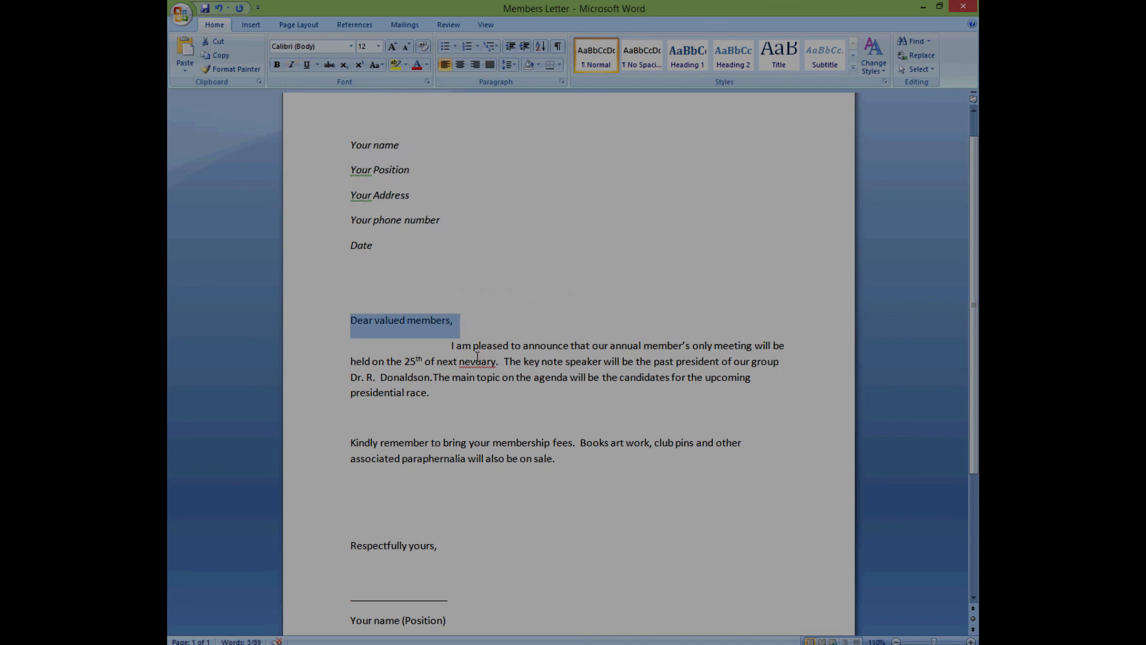
left_click(448, 348)
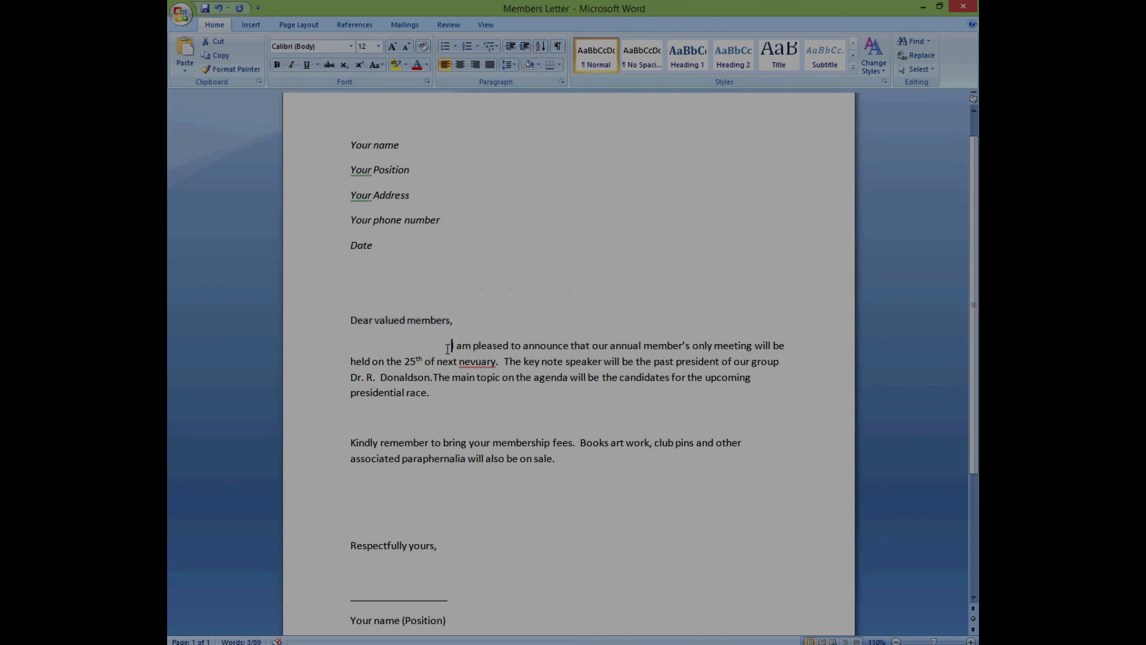
left_click_drag(448, 349, 583, 479)
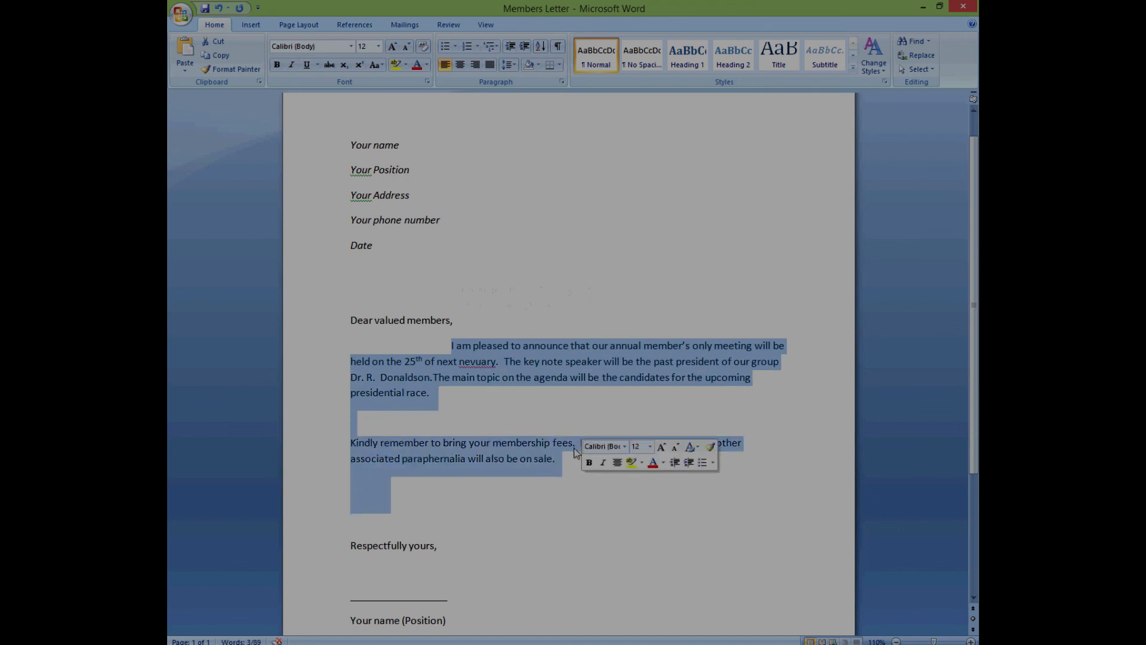
- Set the line spacing of the two selected body paragraphs to Double
right_click(479, 388)
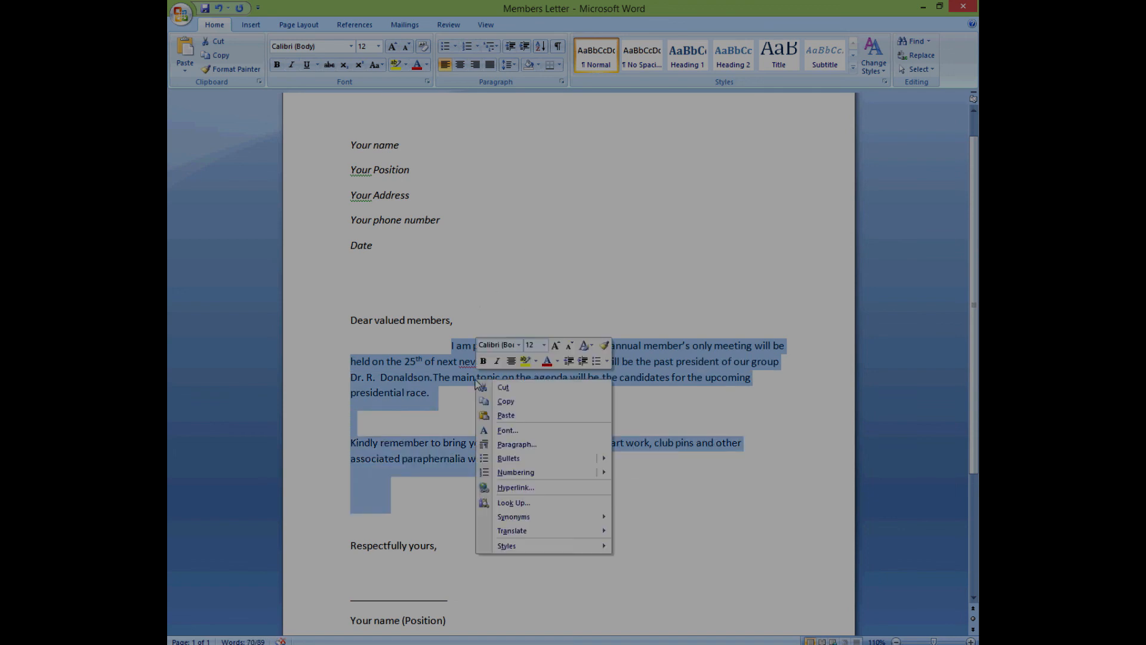
left_click(540, 445)
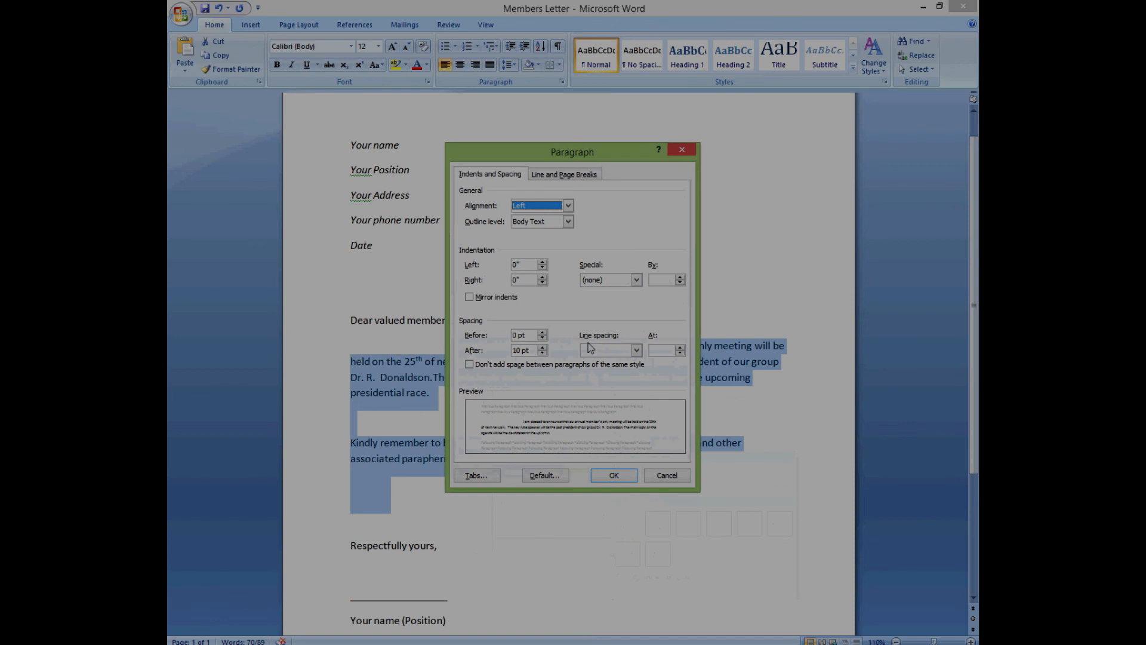
left_click(636, 350)
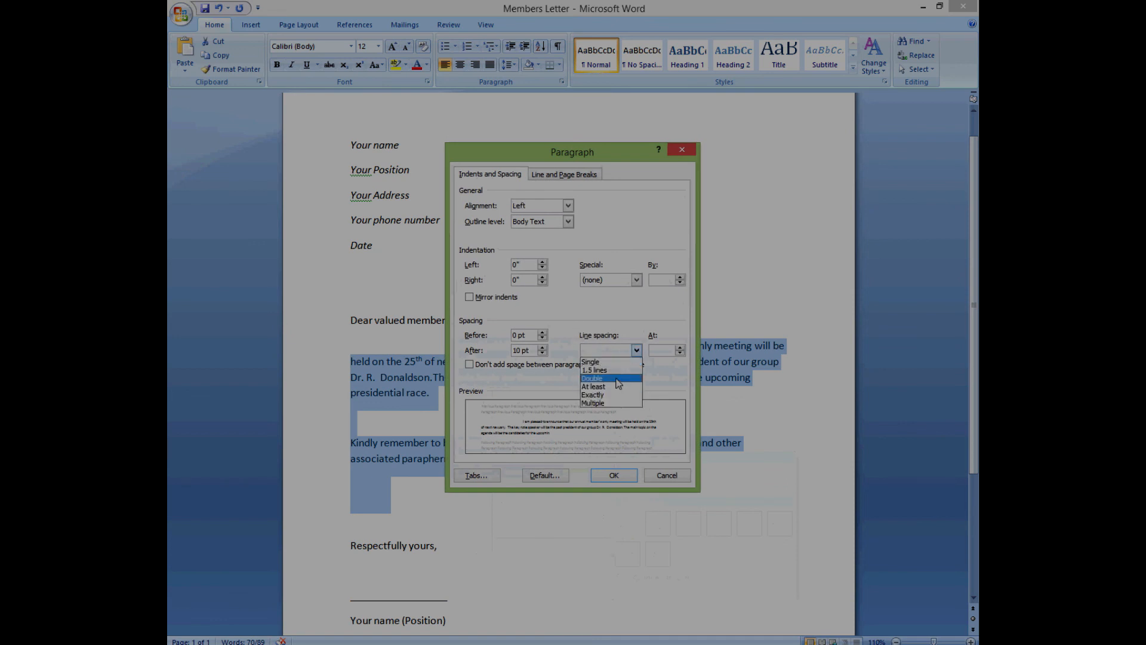
left_click(617, 383)
left_click(615, 477)
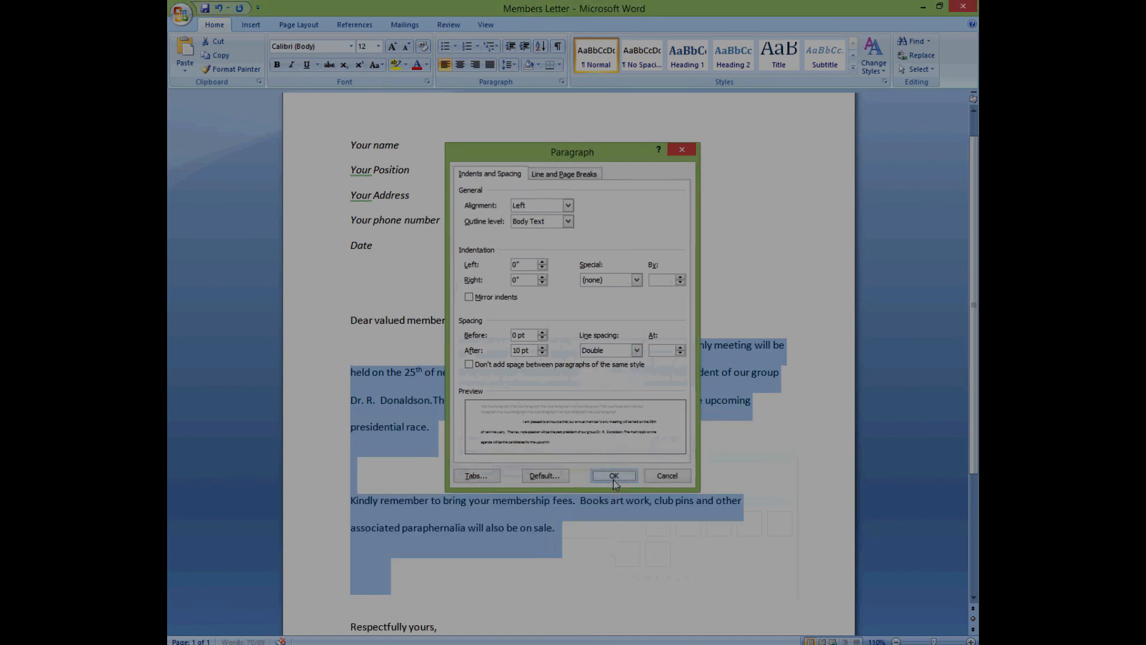
- Deselect the text, briefly select the letter's closing lines, then return to the top
scroll(600, 438, "down", 3)
left_click(576, 367)
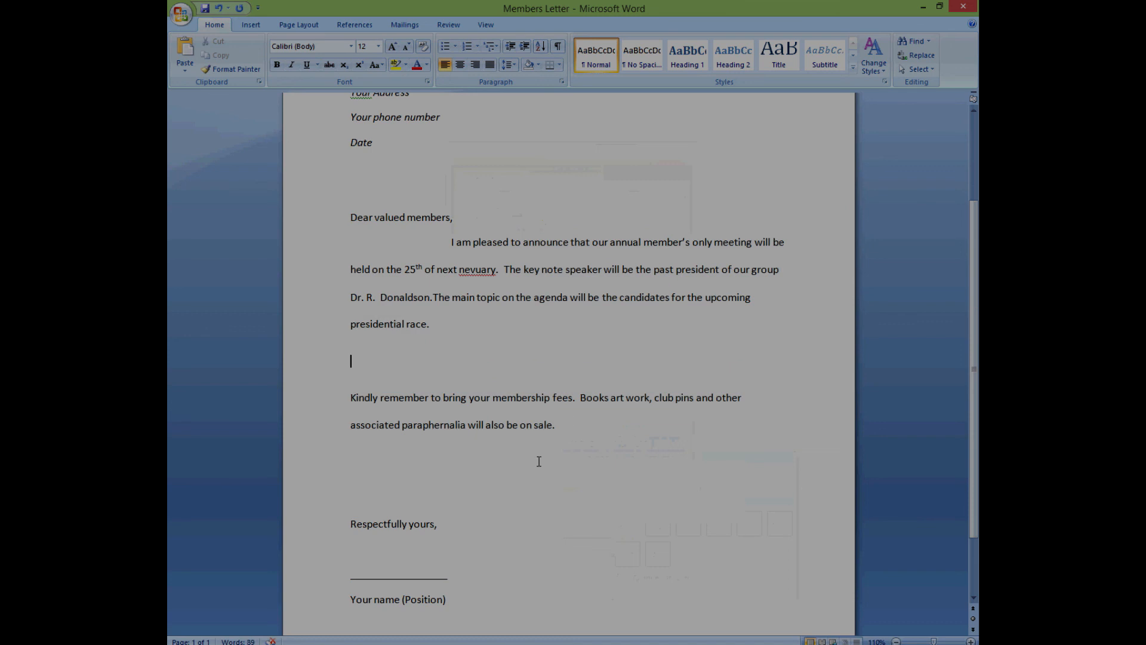
mouse_move(350, 524)
left_mouse_down()
mouse_move(401, 533)
mouse_move(447, 567)
mouse_move(460, 599)
left_mouse_up()
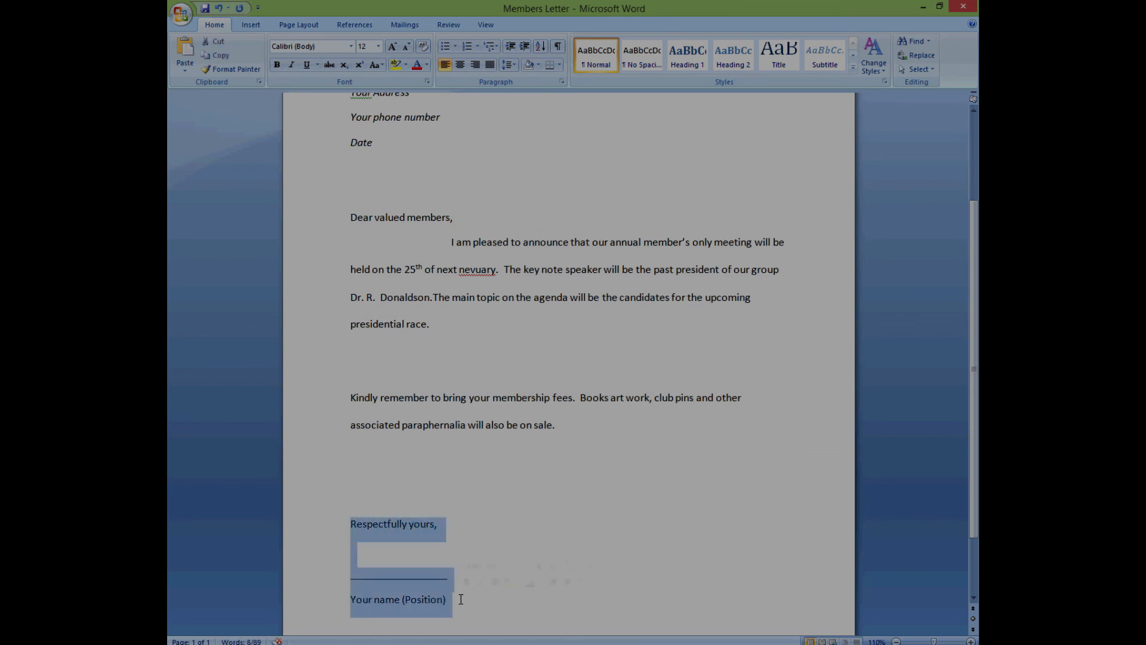
left_click(565, 457)
scroll(564, 457, "up", 1)
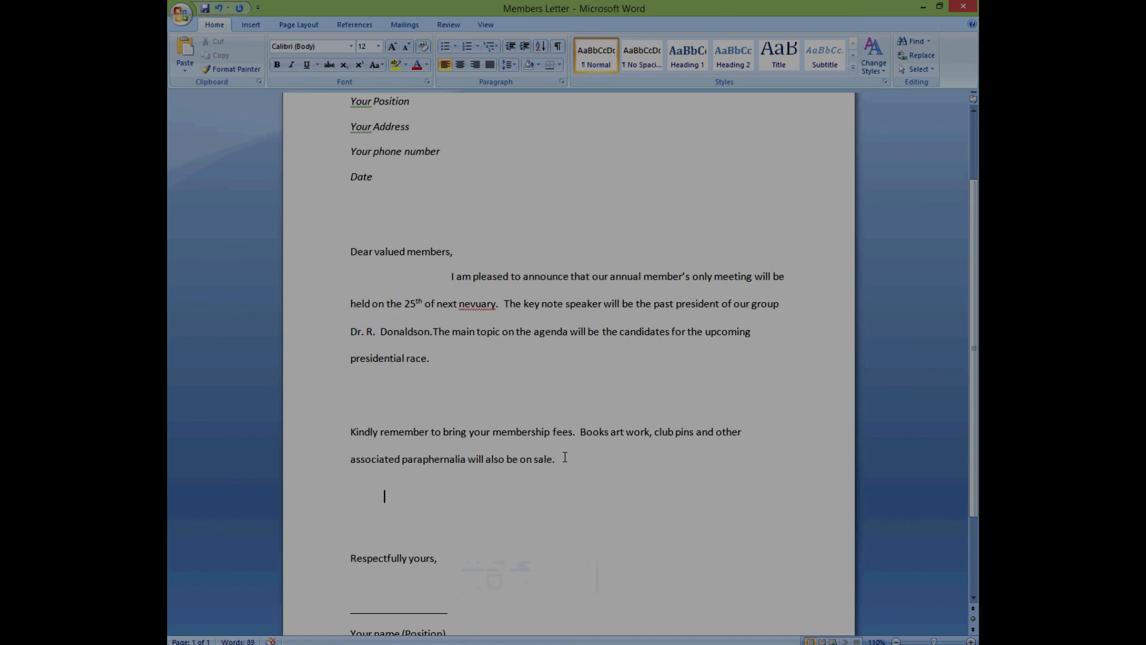
scroll(565, 457, "up", 3)
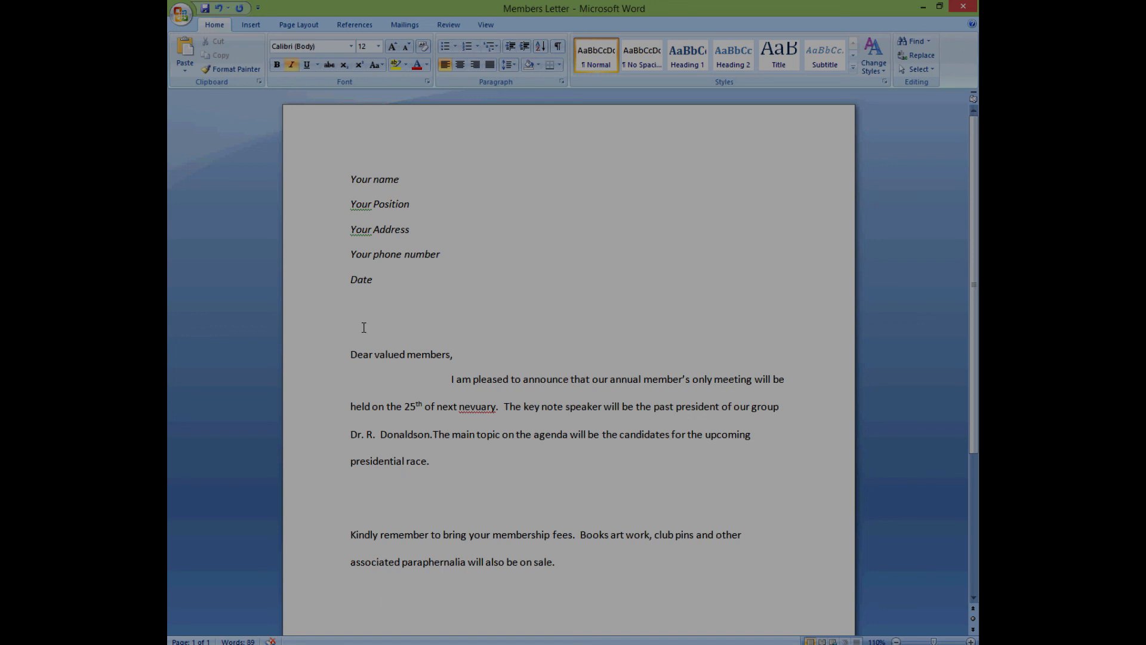
- Add a blank line above the greeting and open the Mailings Select Recipients menu
key("Return")
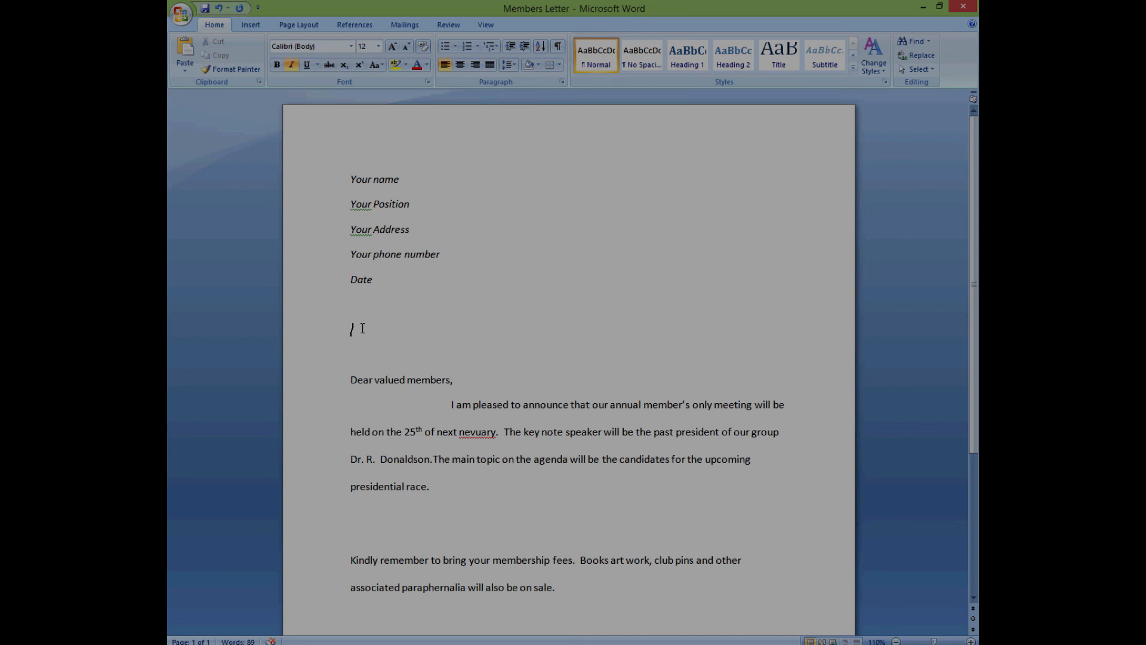
left_click(405, 25)
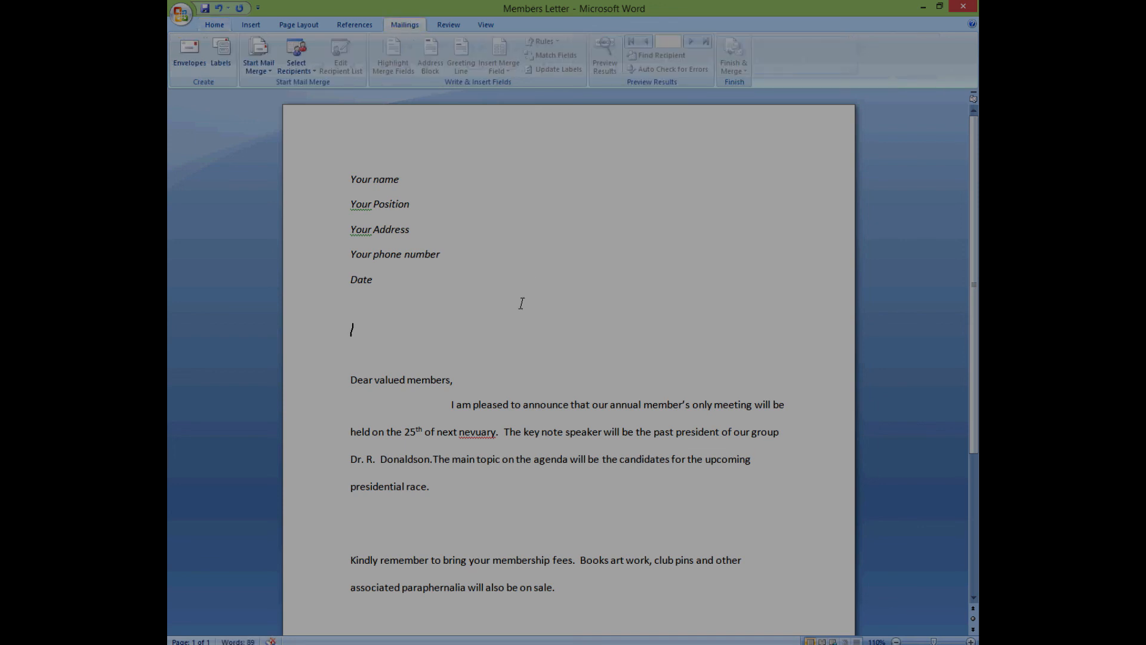
left_click(317, 73)
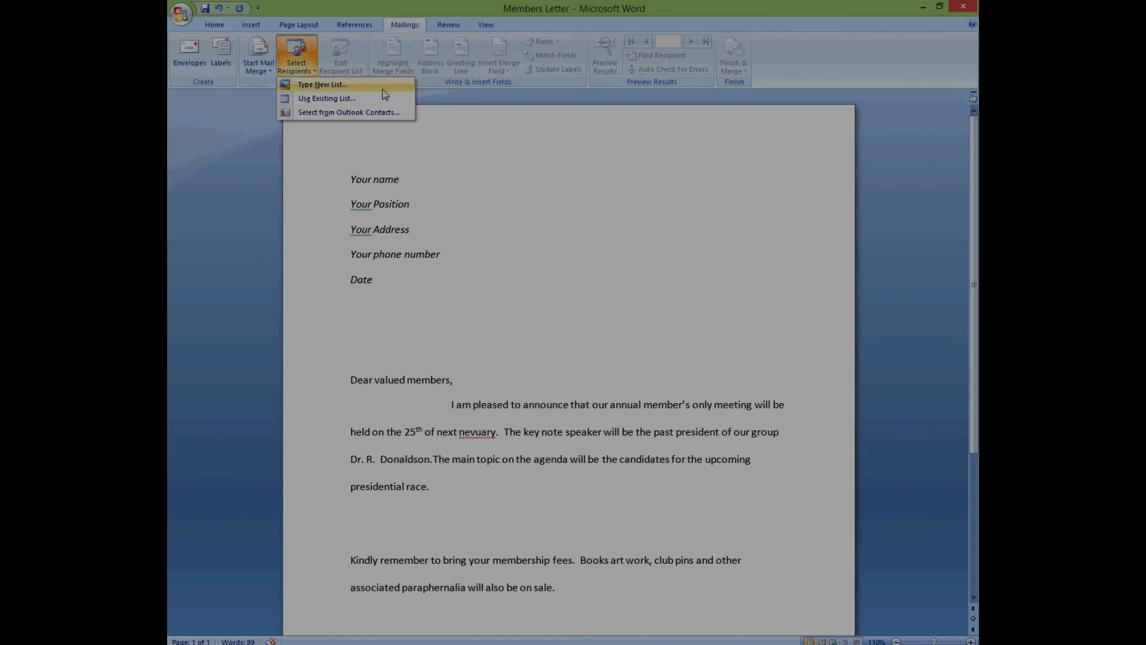
- Use the existing 'Members letter list' file on the Desktop as the merge recipient list
left_click(346, 103)
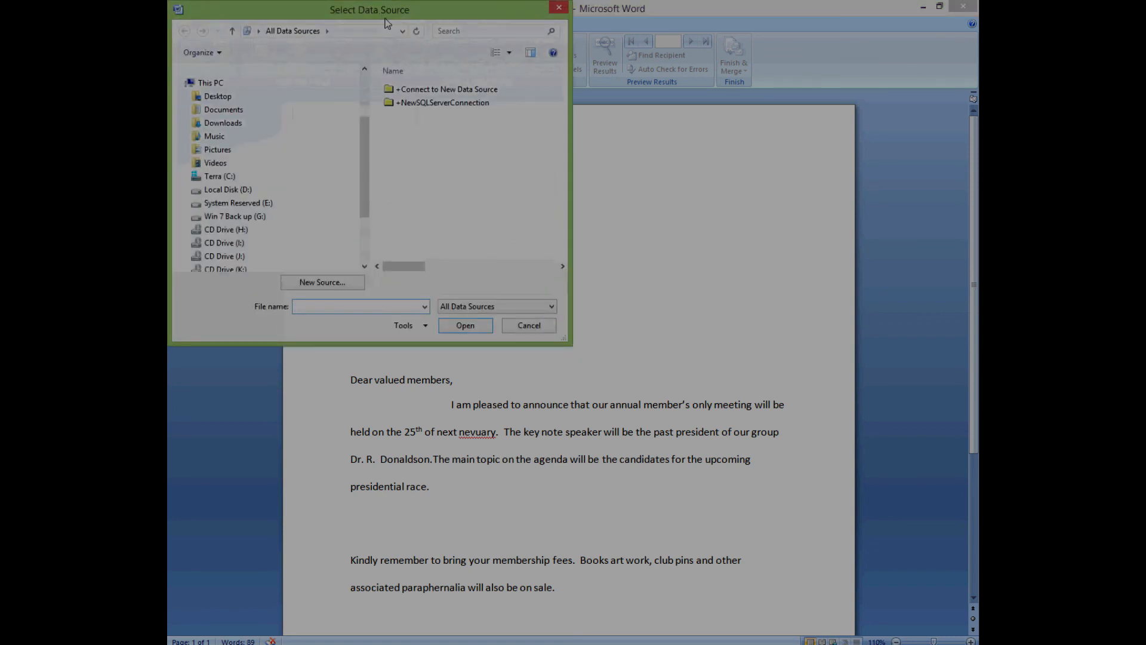
left_click_drag(382, 18, 760, 67)
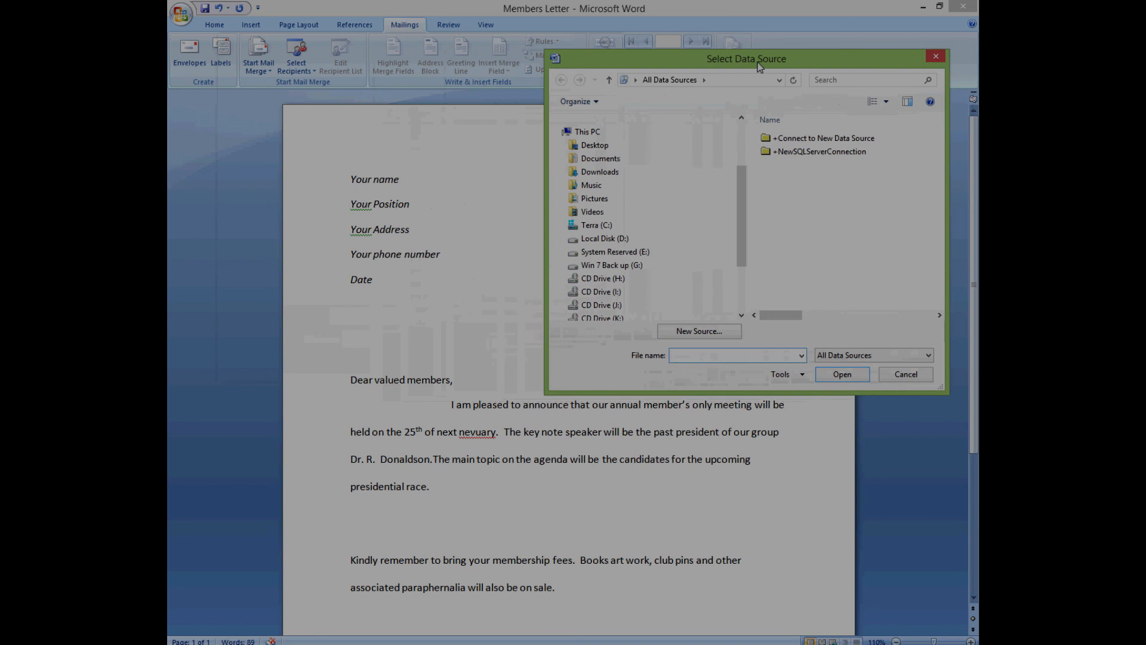
left_click(597, 145)
scroll(810, 264, "down", 2)
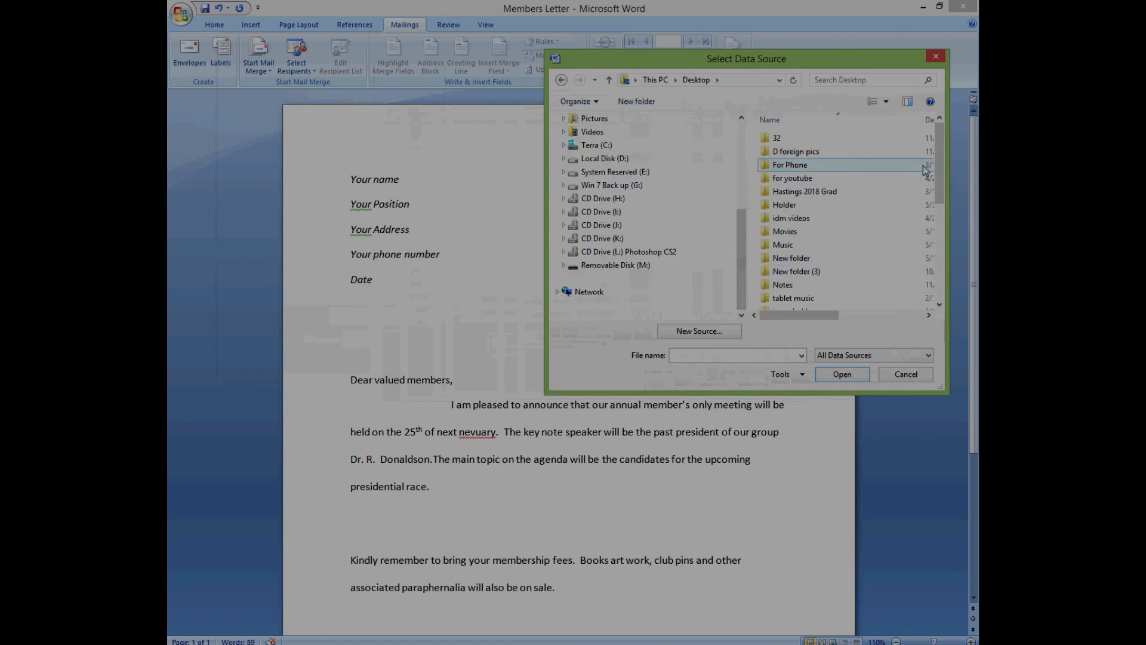
left_click_drag(940, 160, 962, 280)
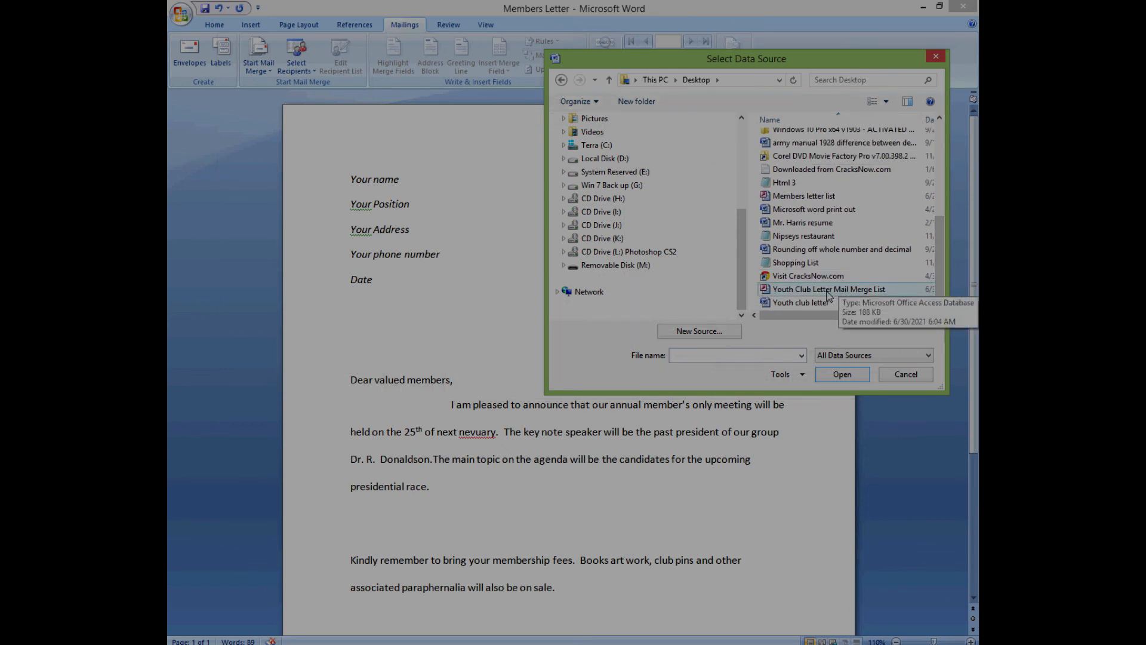
left_click(821, 197)
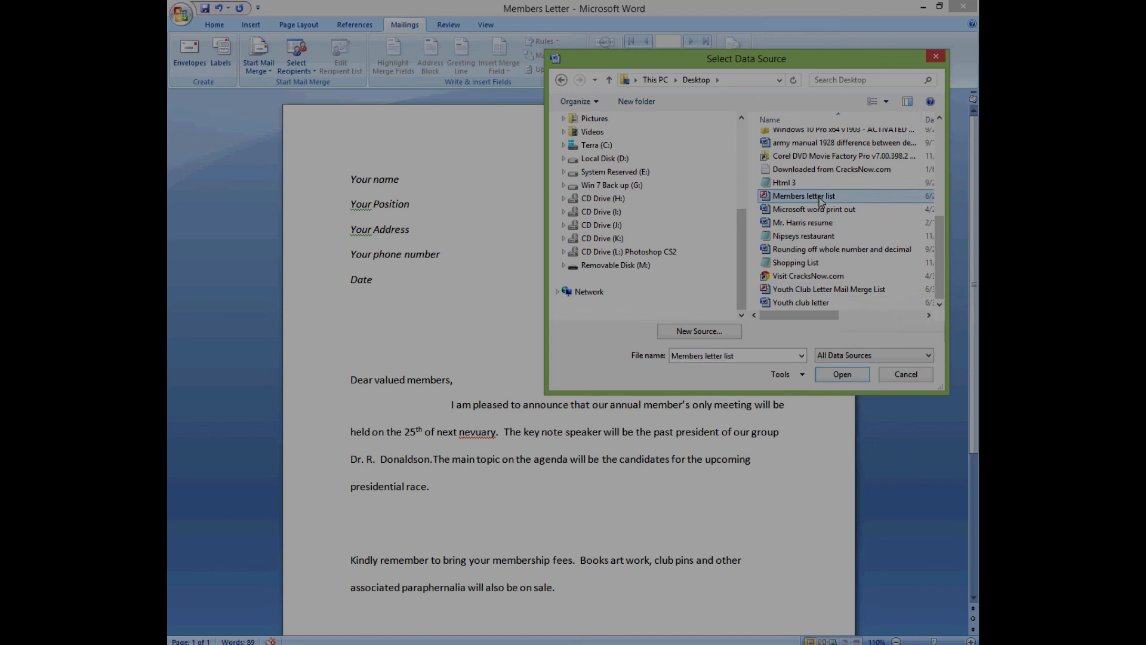
left_click(851, 375)
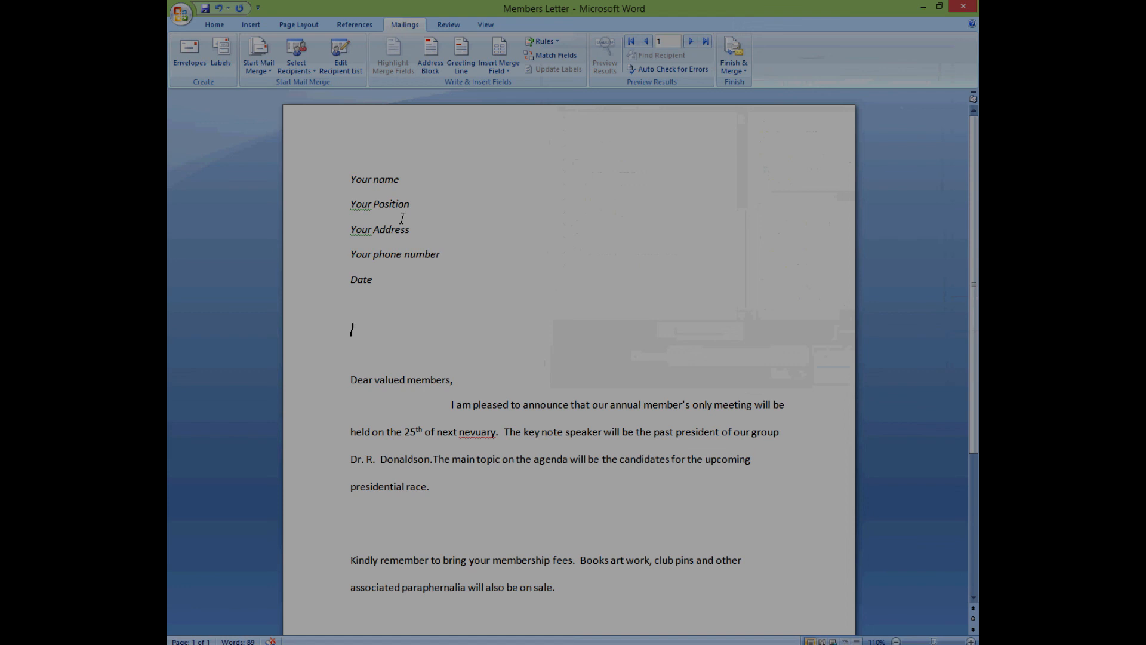
- Insert the Parent_name and Address_ merge fields on separate lines below Date
left_click(509, 69)
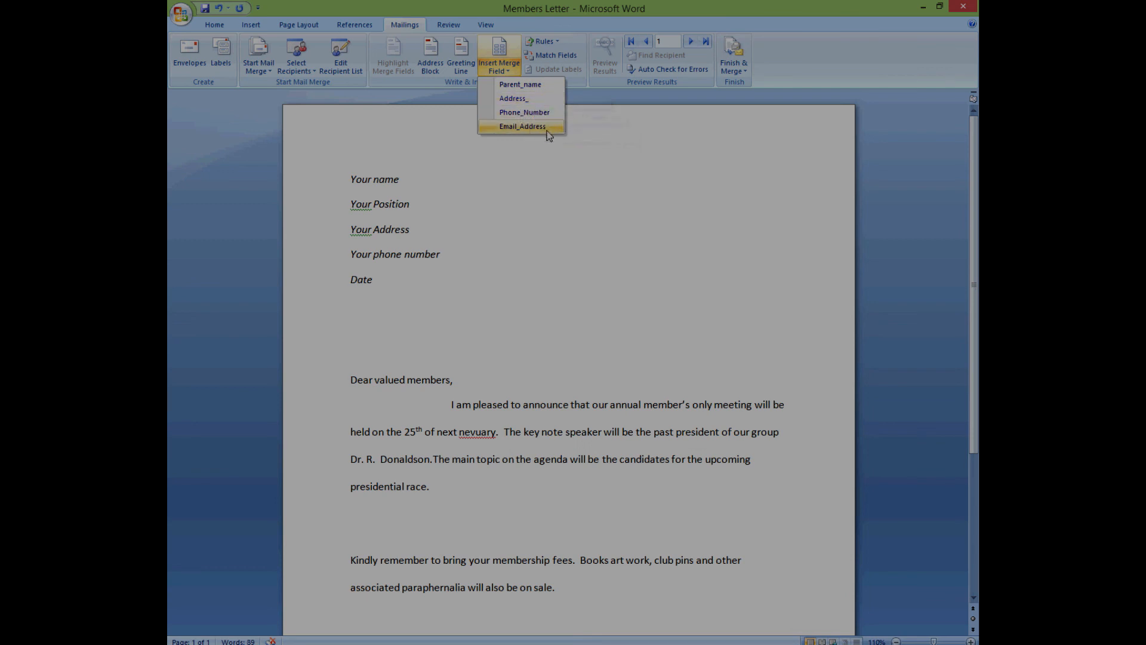
left_click(357, 318)
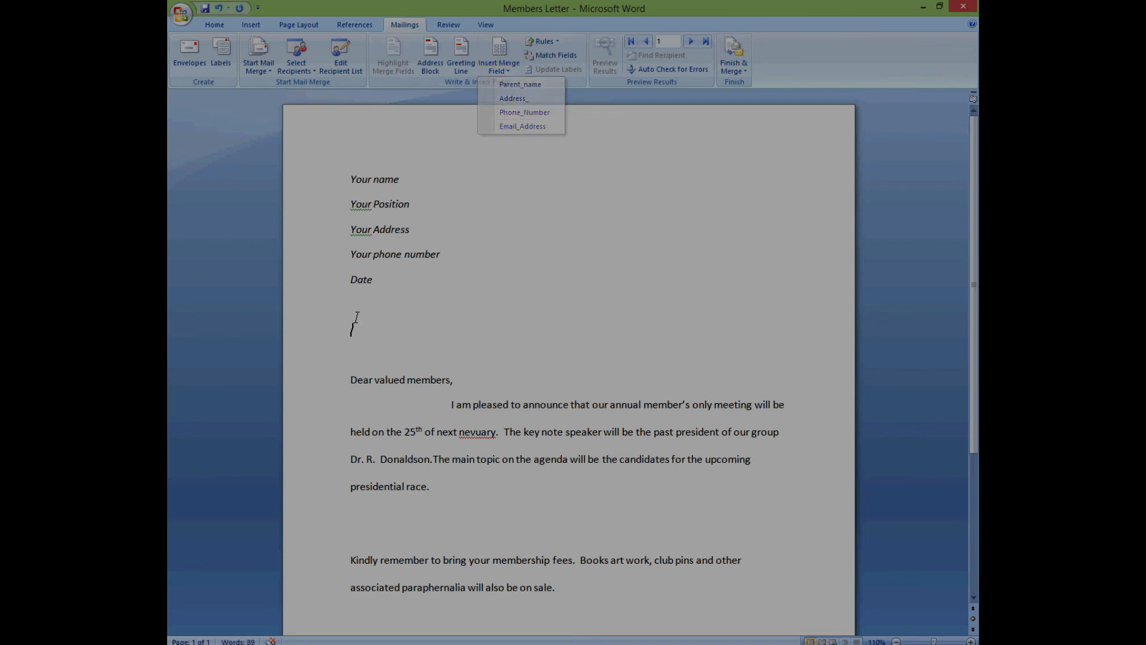
left_click(511, 71)
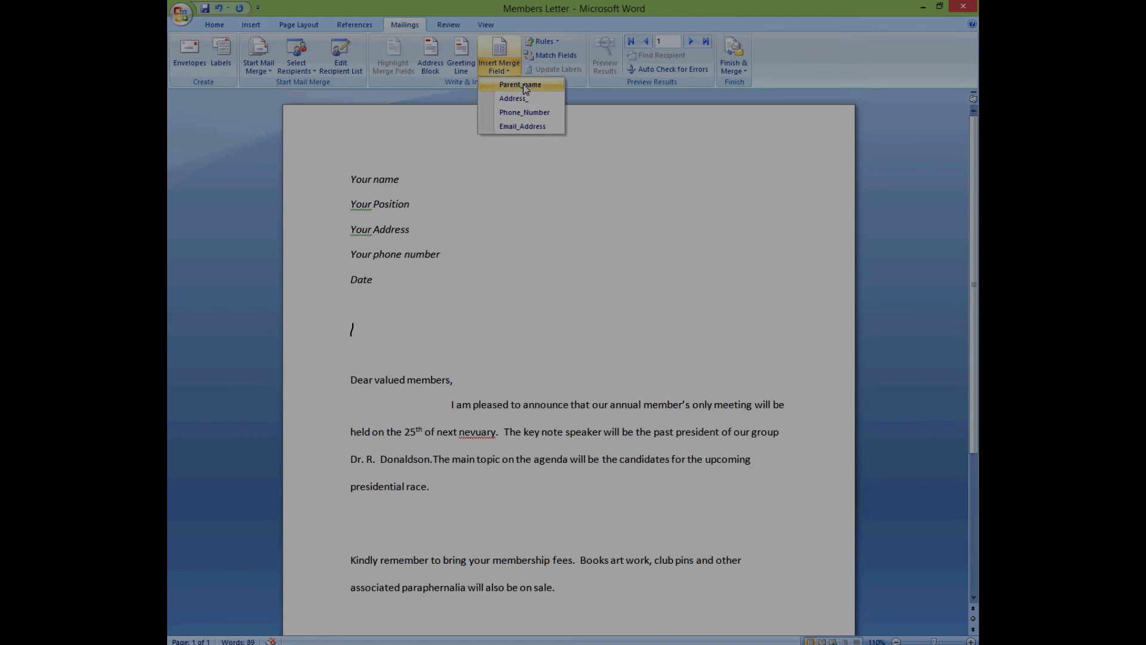
left_click(523, 85)
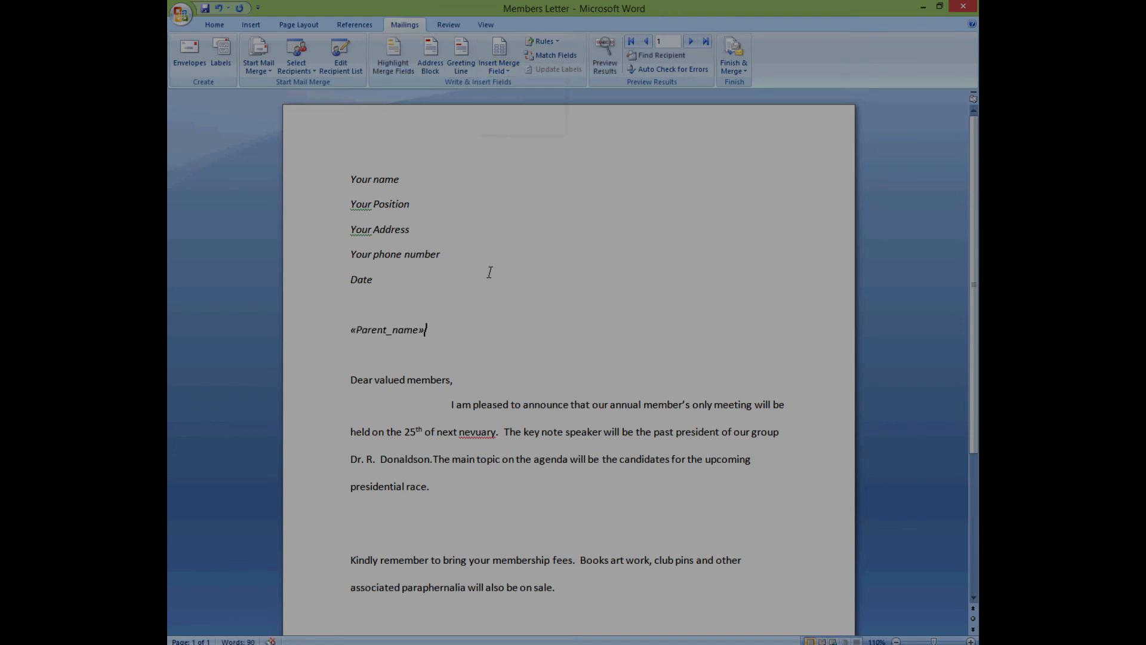
key("Return")
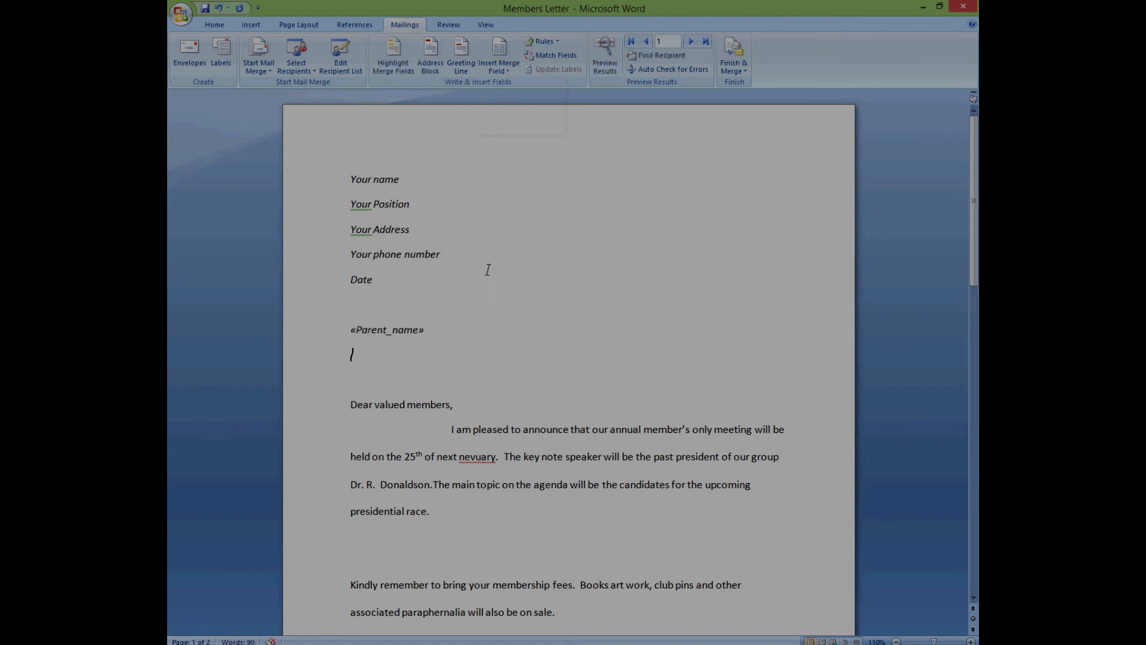
left_click(509, 72)
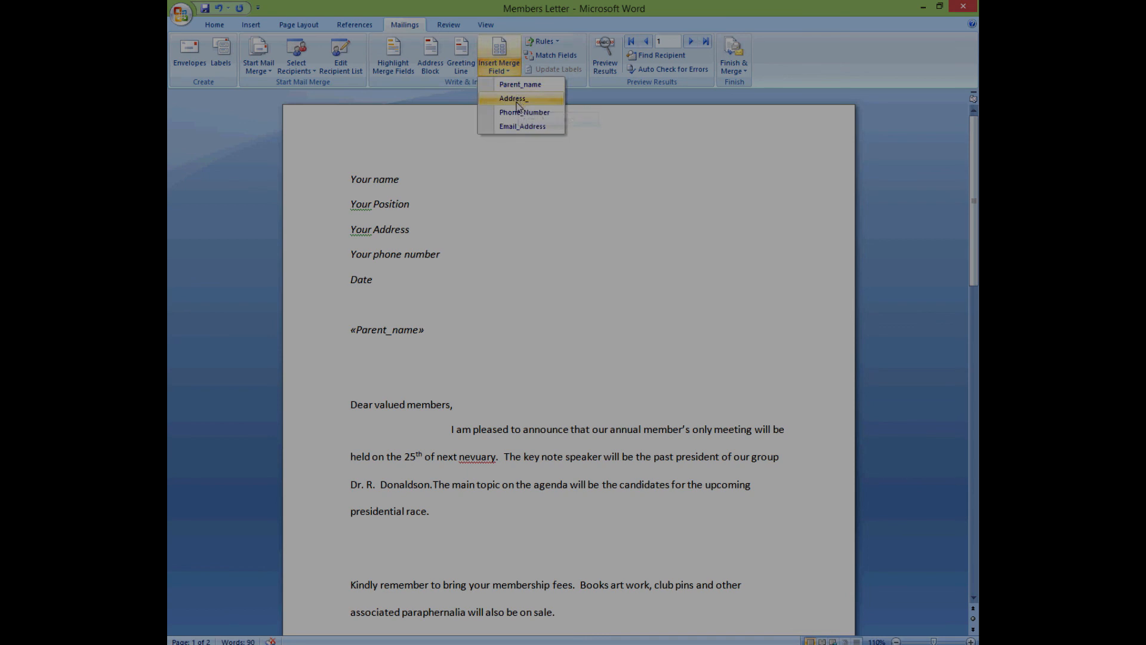
left_click(515, 99)
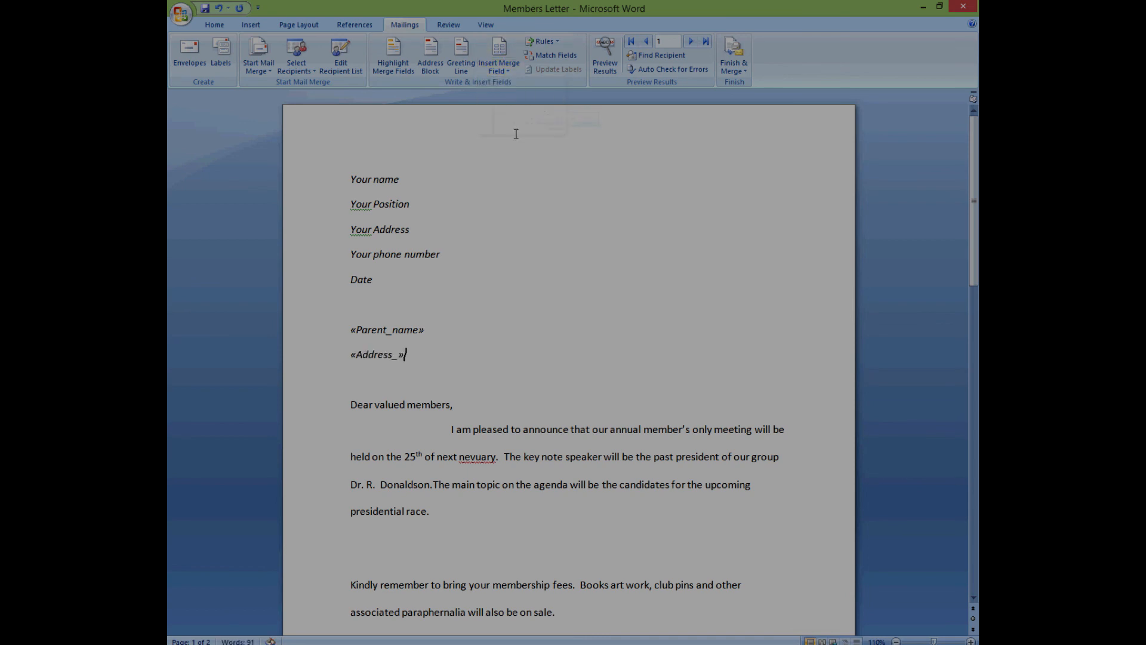
key("Return")
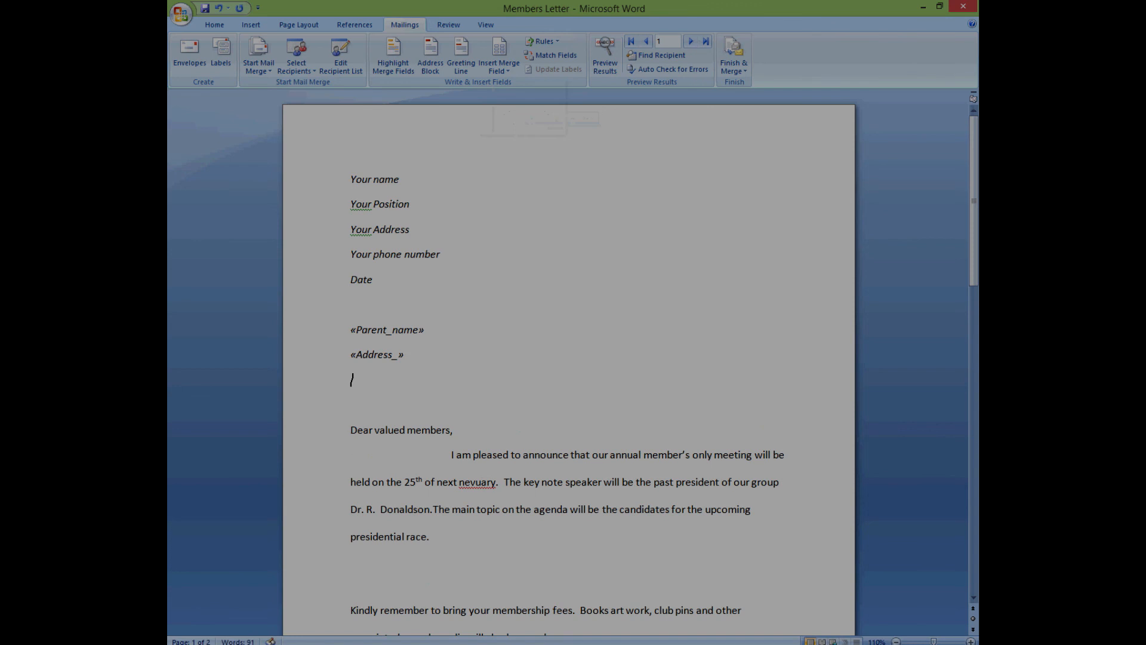
- Add the Phone_Number and Email_Address fields on new lines, then preview with recipient data
left_click(507, 69)
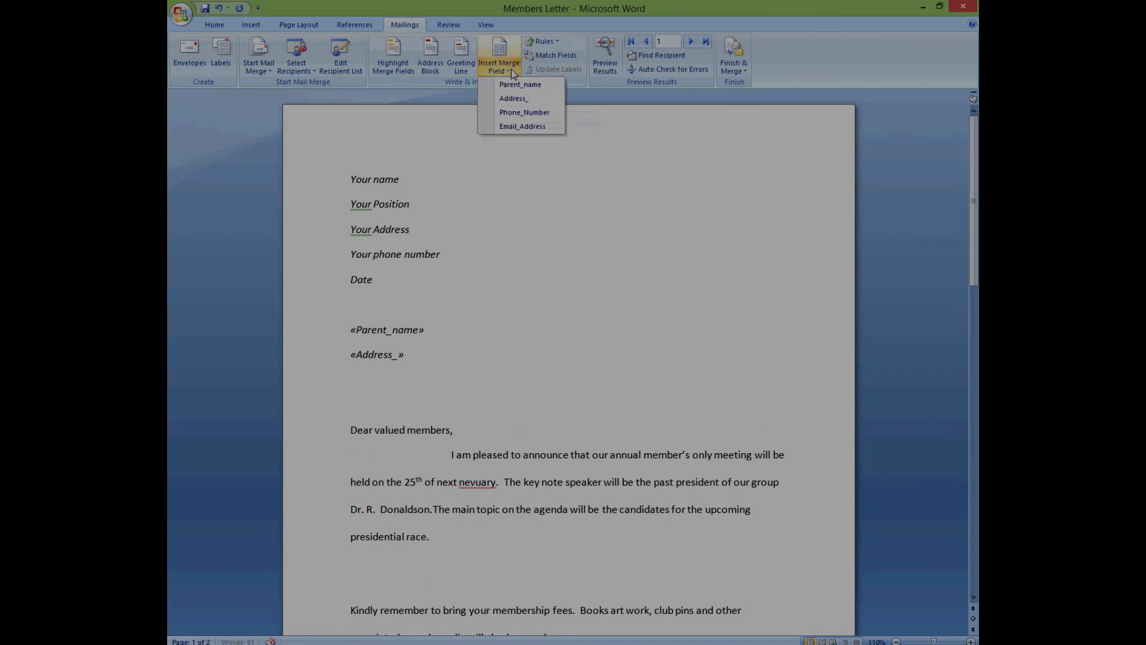
left_click(519, 113)
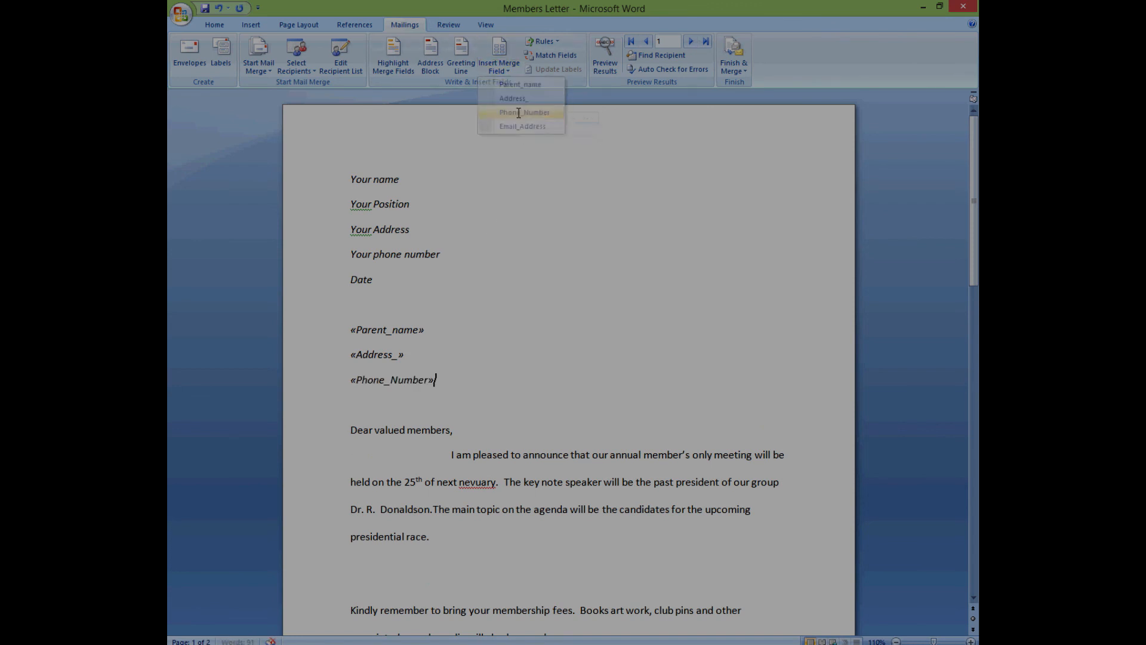
key("Return")
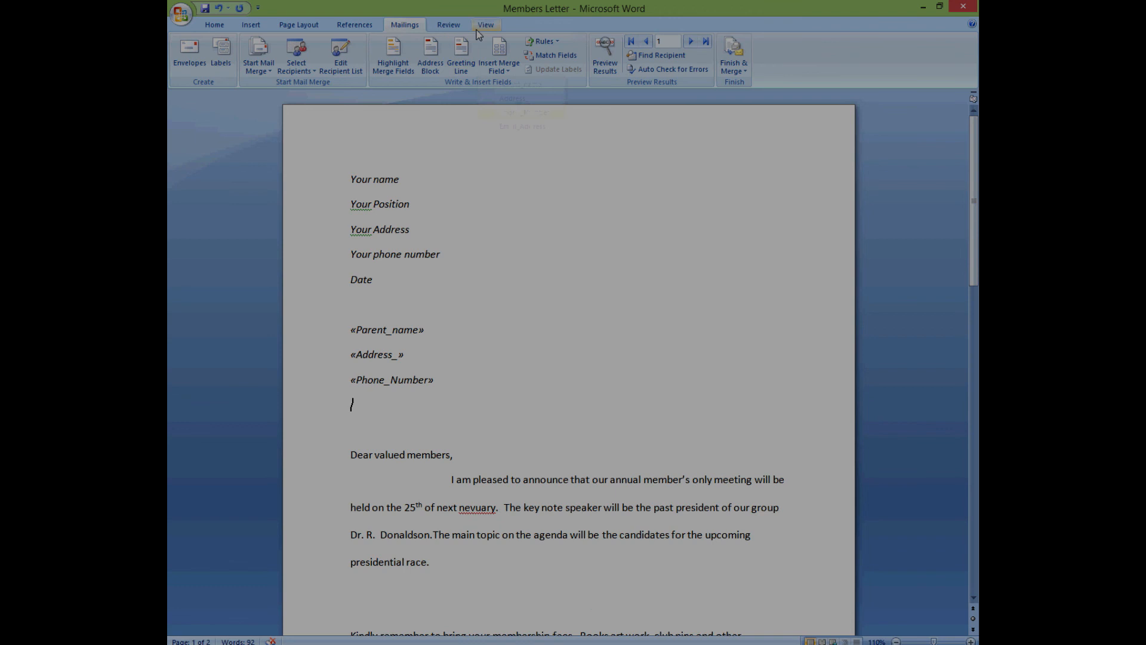
left_click(511, 69)
left_click(520, 125)
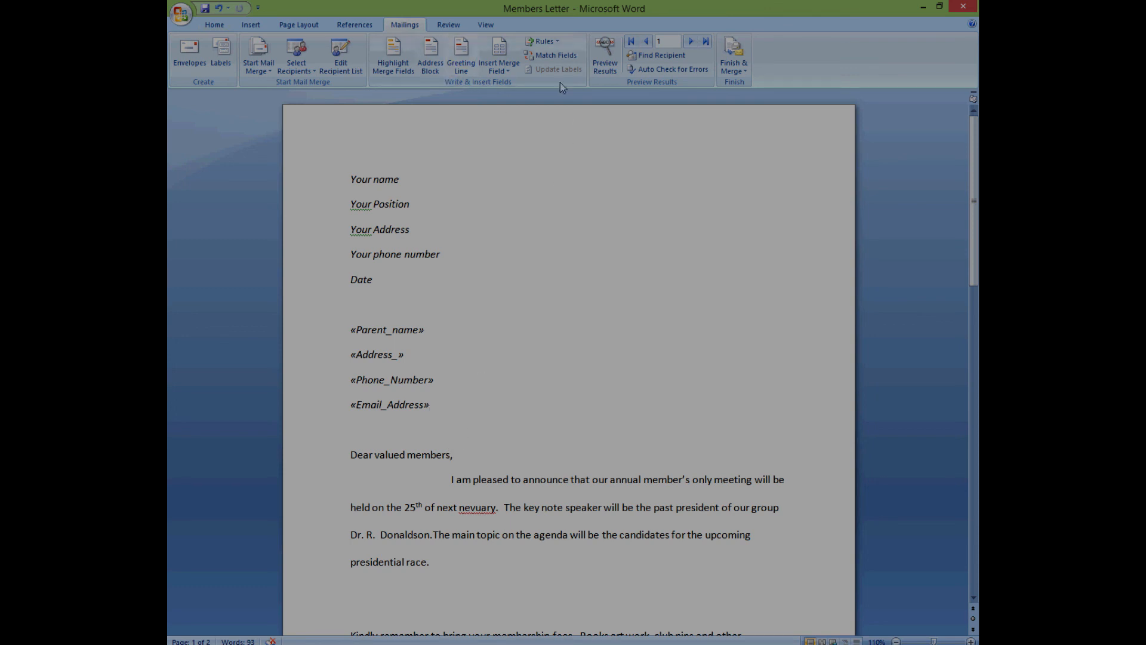
left_click(600, 66)
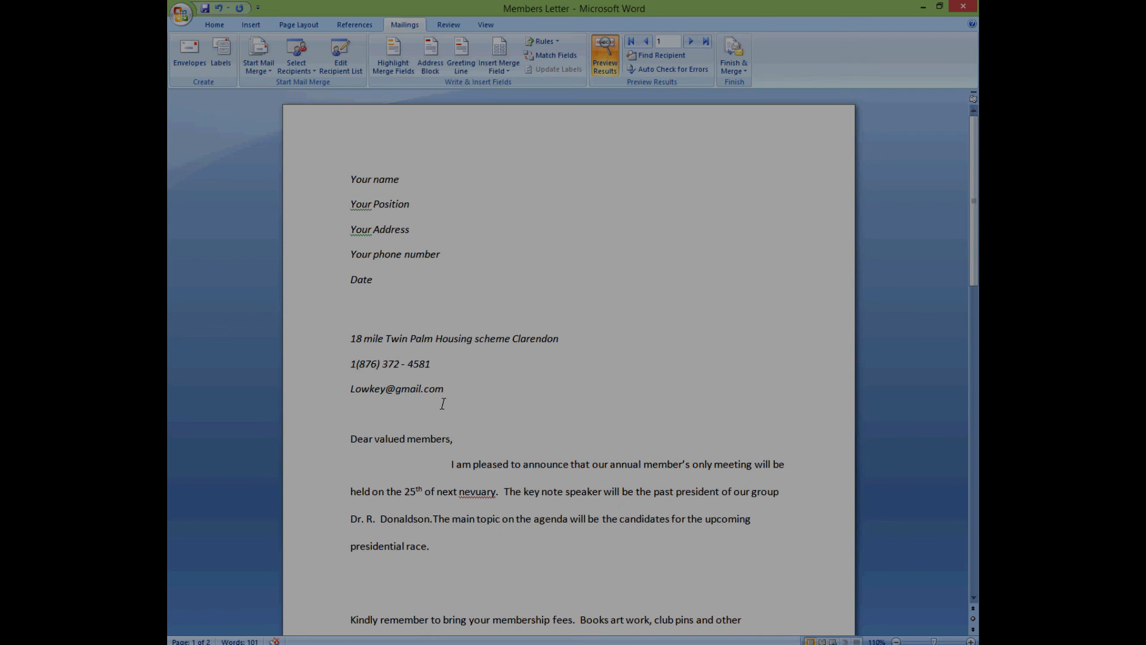
- Toggle Preview Results off and on, then step through recipients 2 to 5
left_click(604, 60)
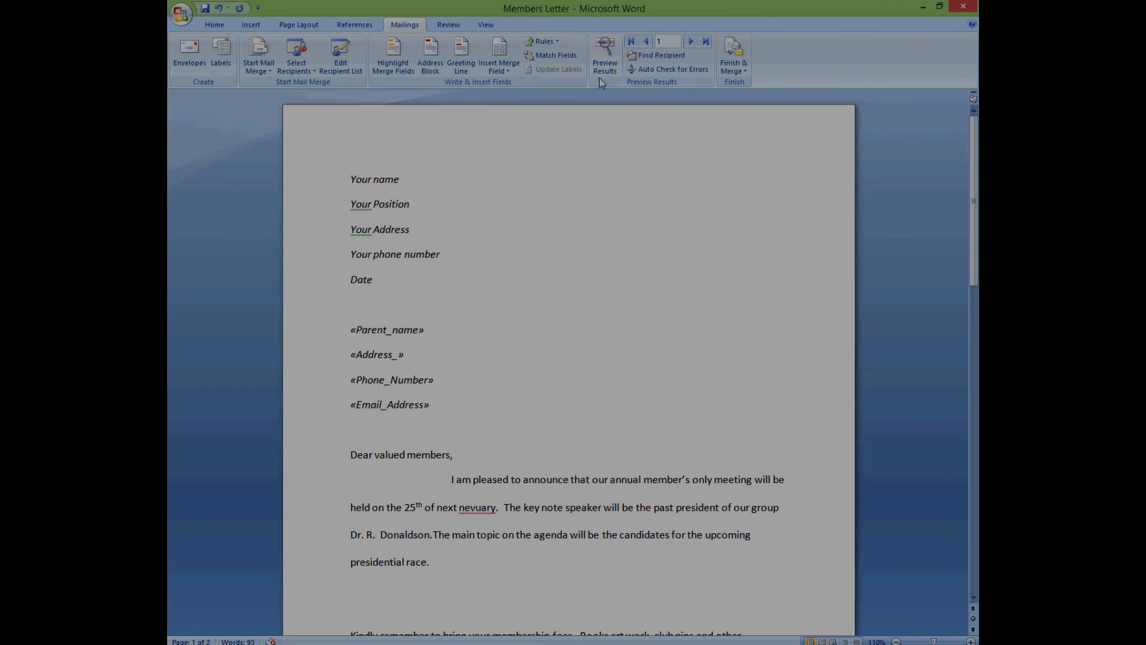
left_click(605, 60)
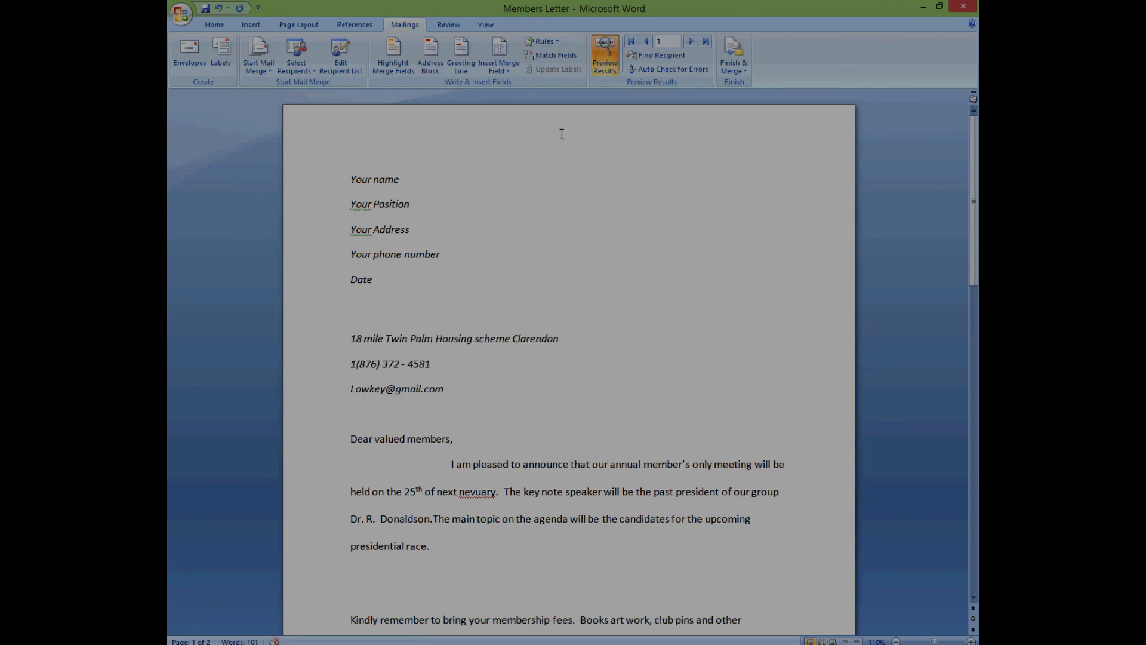
left_click(690, 43)
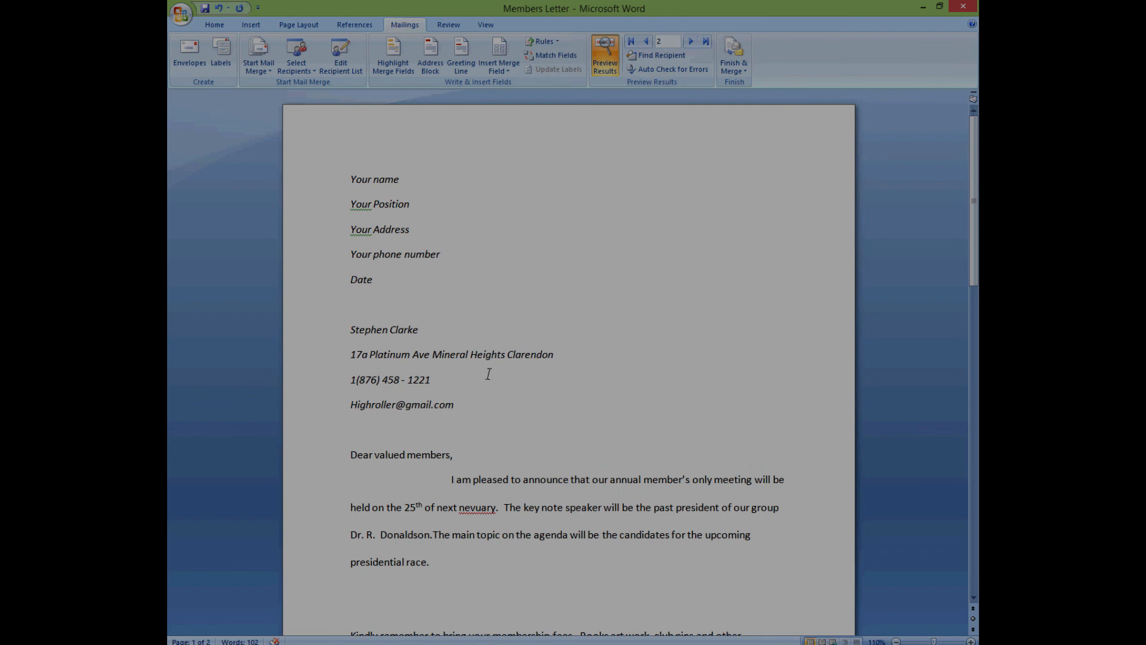
left_click(691, 42)
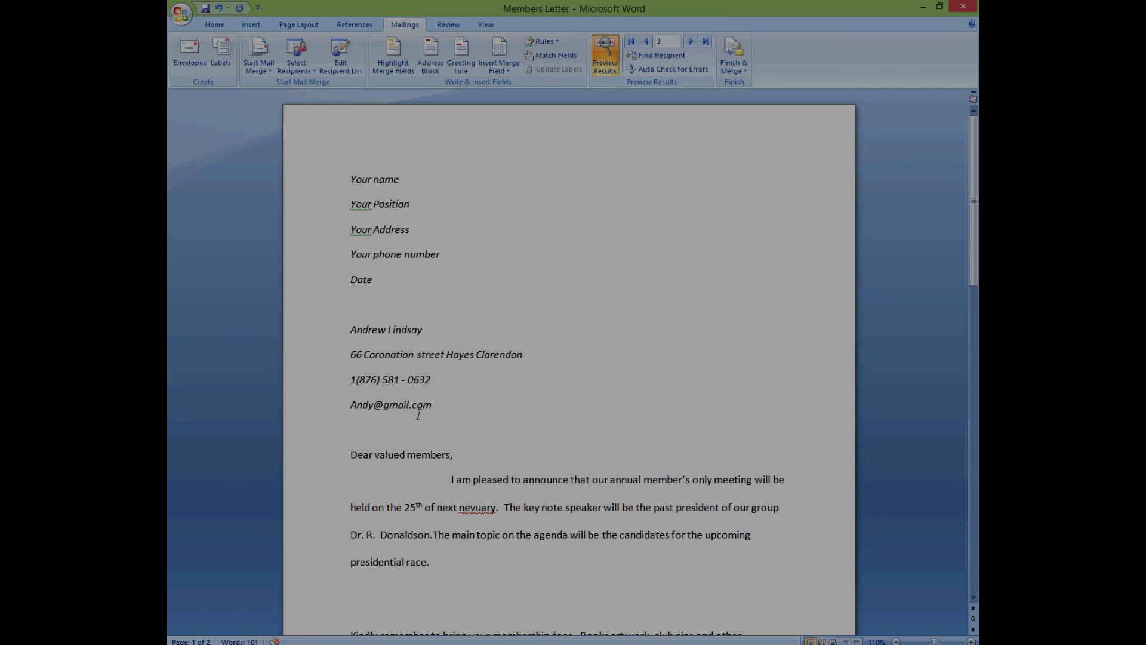
left_click(691, 41)
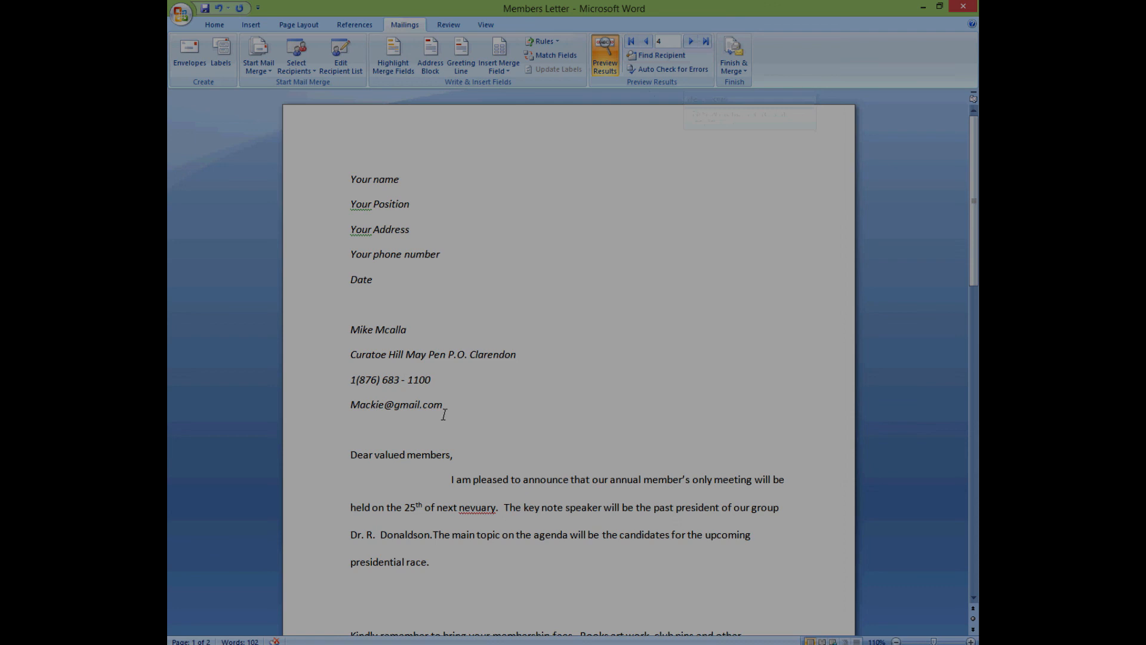
left_click(691, 41)
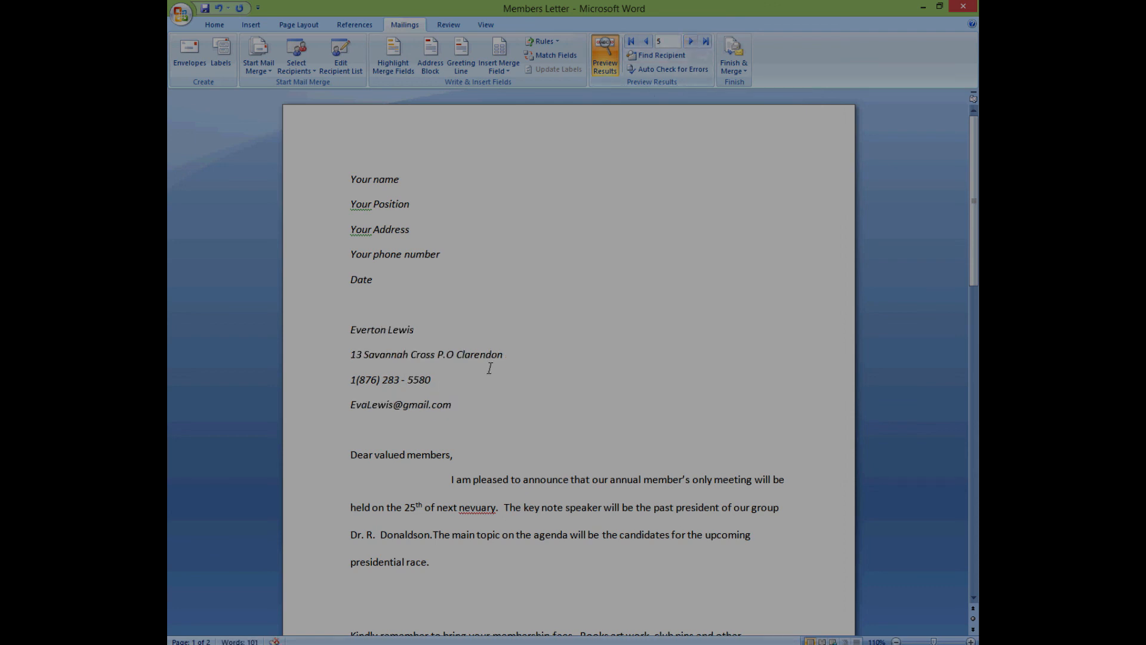
- Return the preview to record 1 and open the Mail Merge Recipients list
left_click(645, 42)
left_click(645, 42)
left_click(645, 42)
left_click(645, 42)
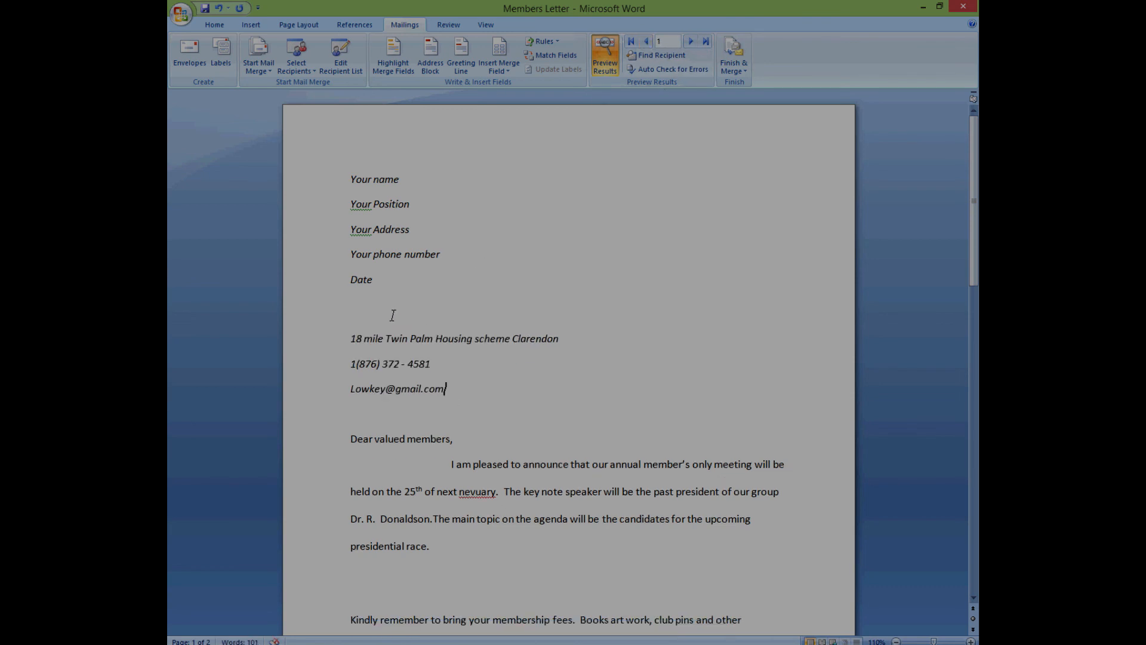
left_click(355, 71)
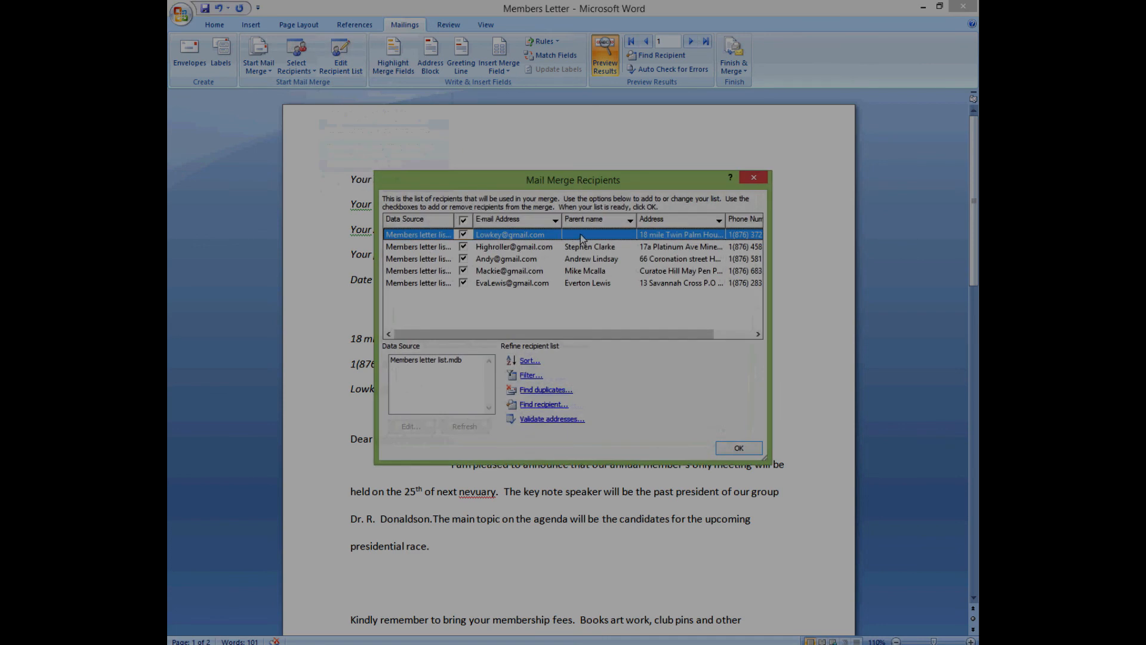
- Open the Members letter list.mdb data source editor and close it without changes
left_click(437, 359)
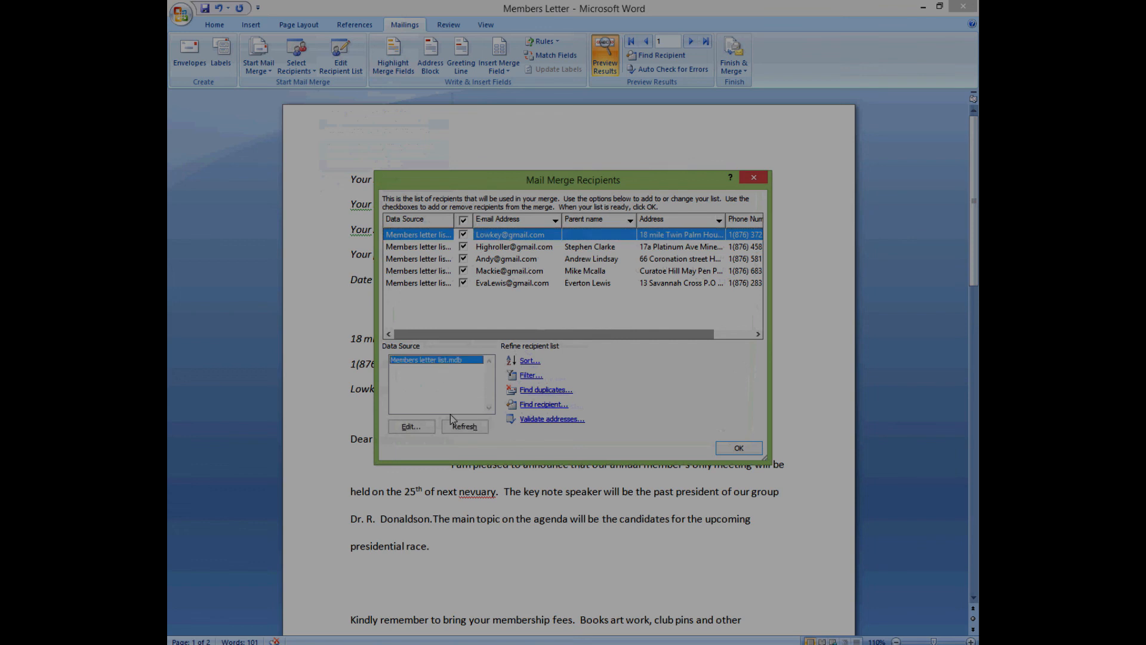
left_click(410, 427)
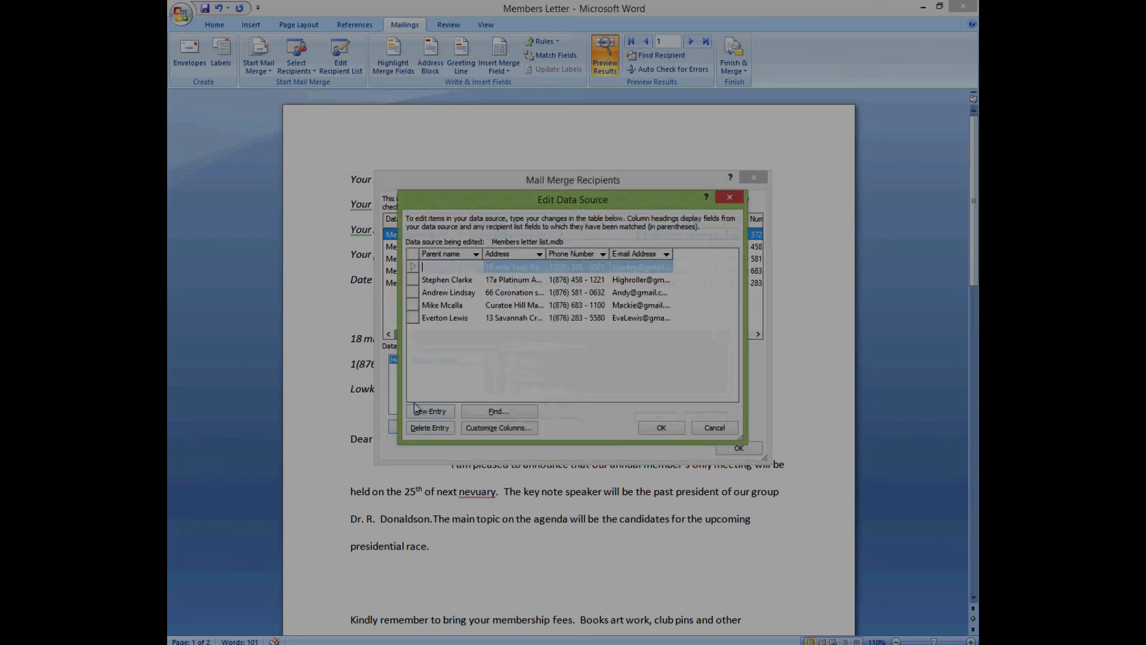
left_click(710, 431)
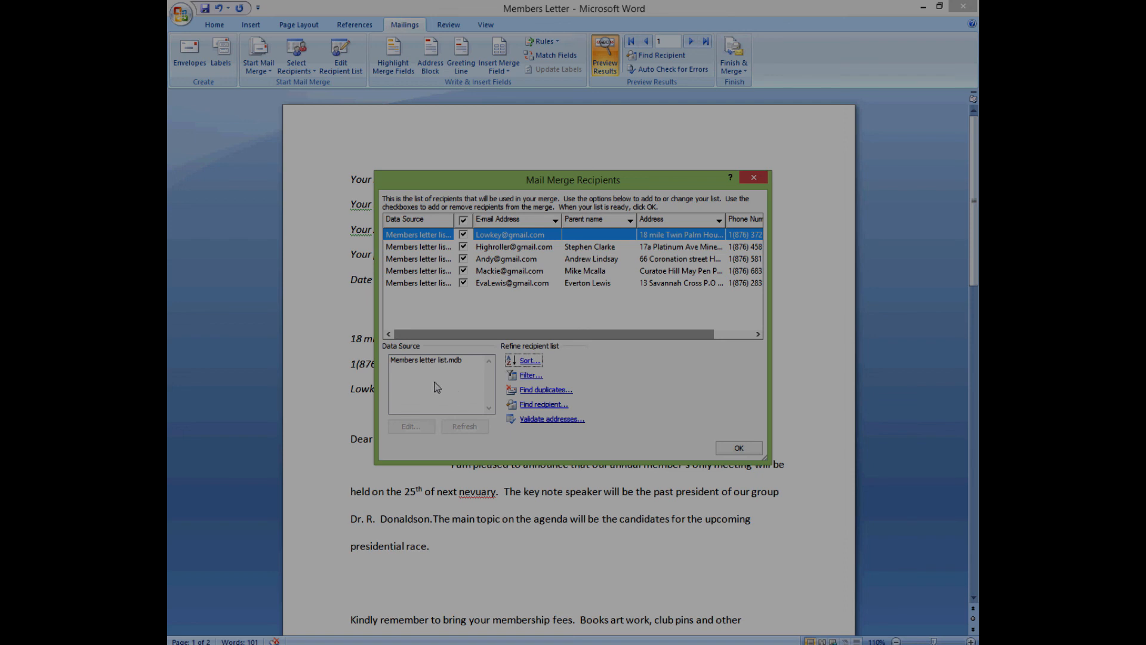
- Enter the first recipient's missing parent name and save it to Members letter list.mdb
left_click(441, 359)
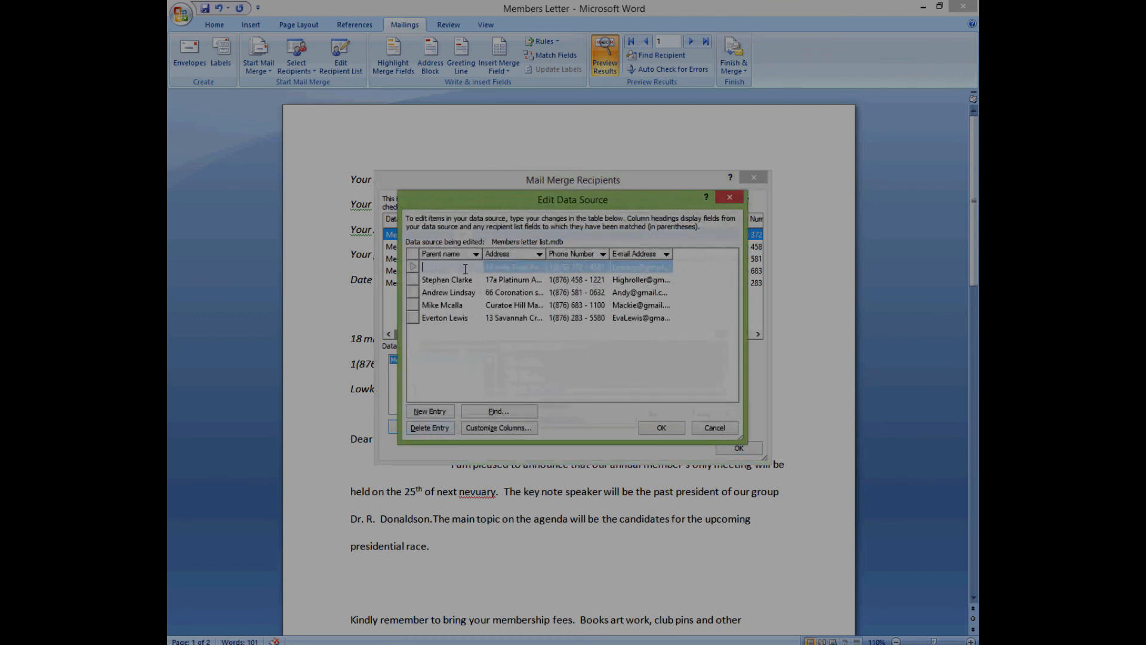
type("Peter Parker")
left_click(659, 429)
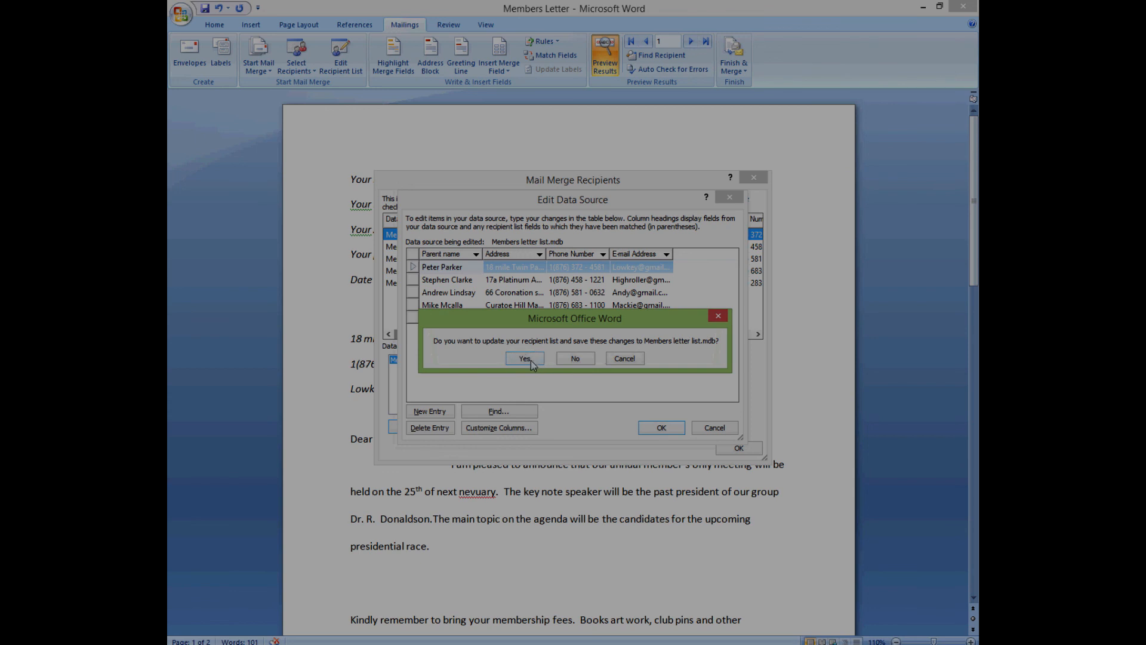
left_click(535, 361)
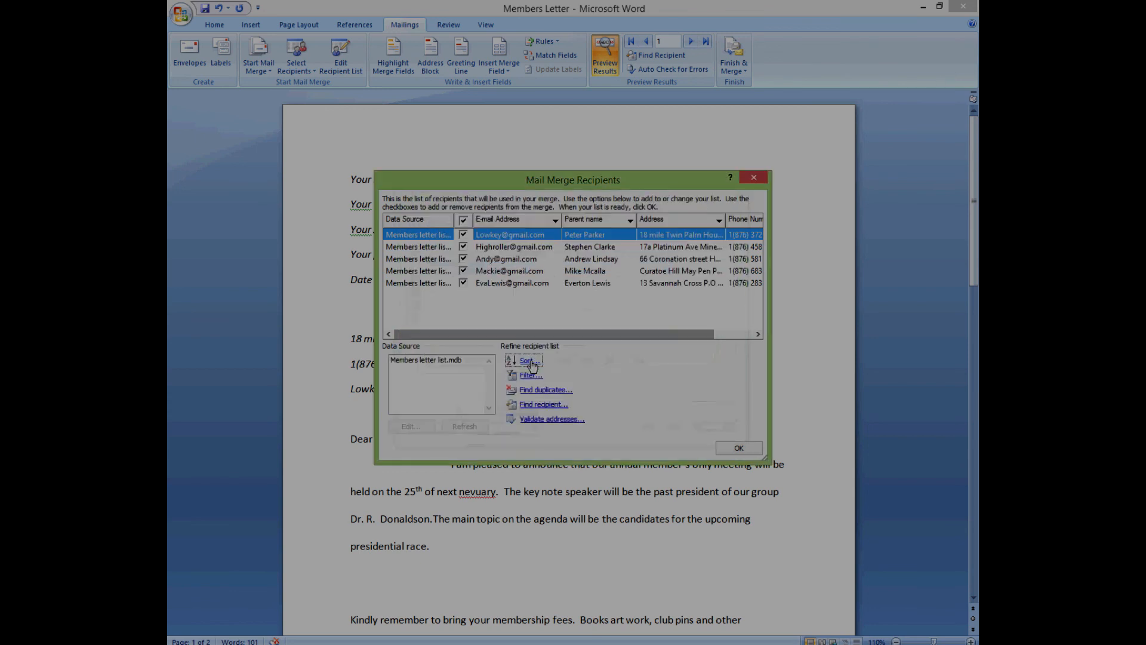
left_click(728, 449)
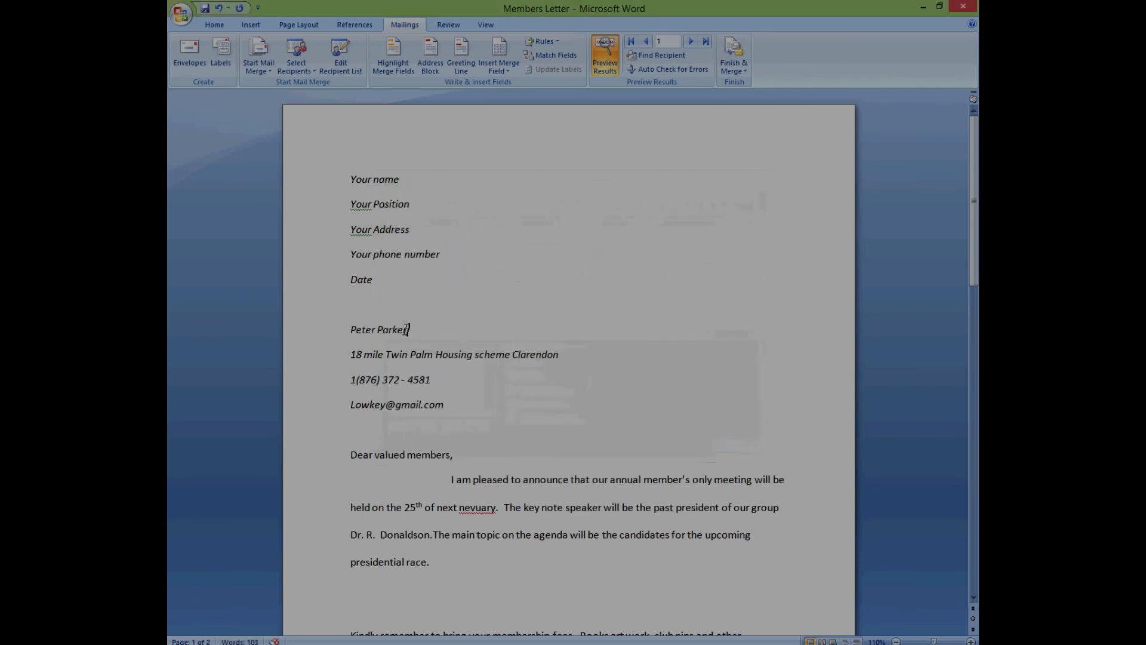
- Advance the preview to record 4 and turn on Highlight Merge Fields
left_click(308, 329)
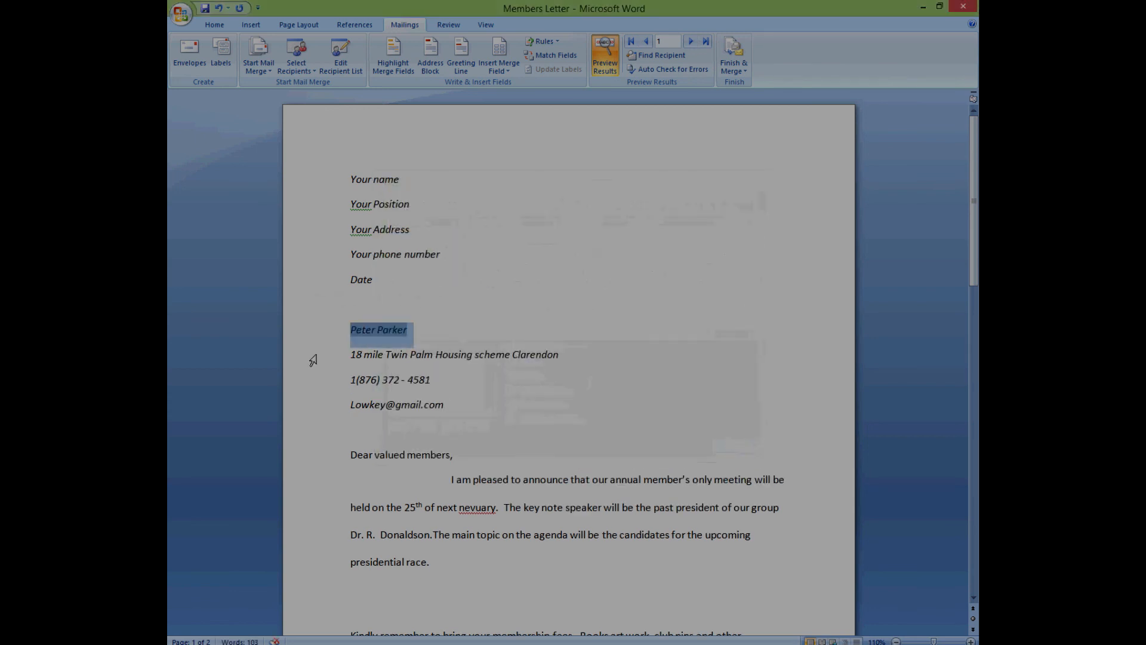
left_click(691, 41)
left_click(690, 41)
left_click(691, 43)
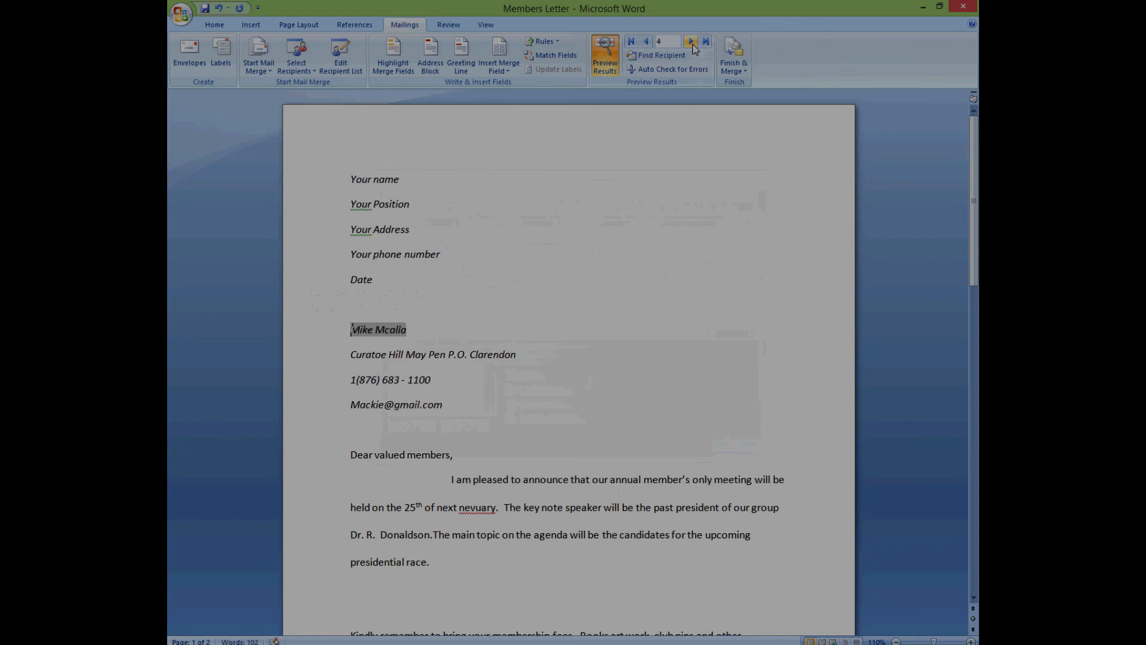
left_click(687, 262)
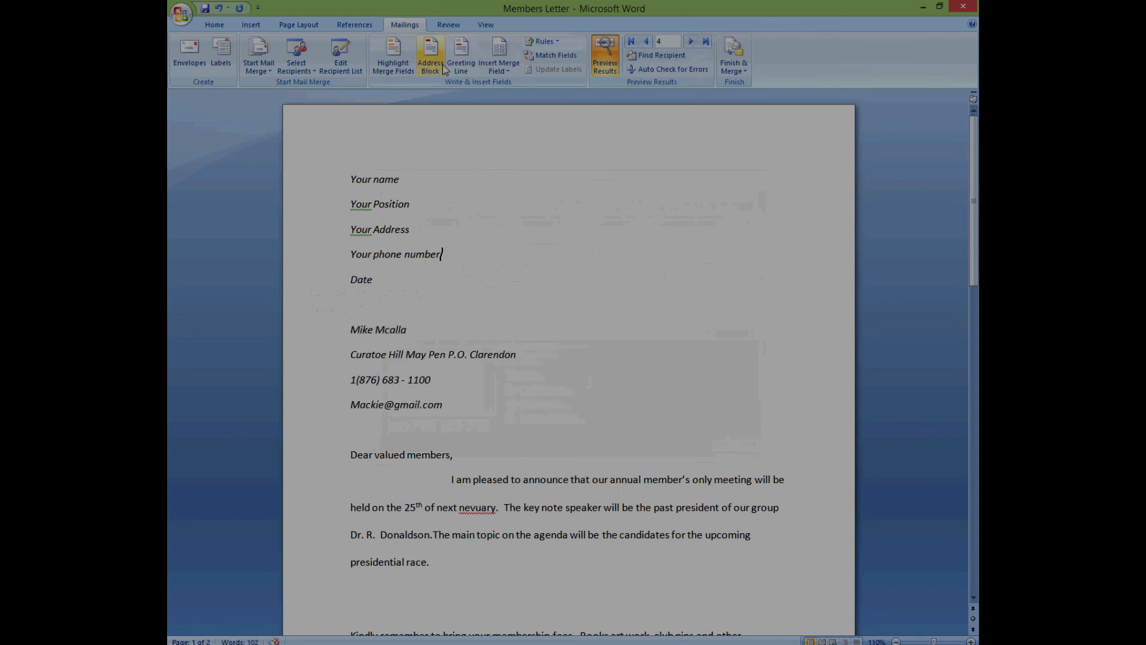
left_click(397, 70)
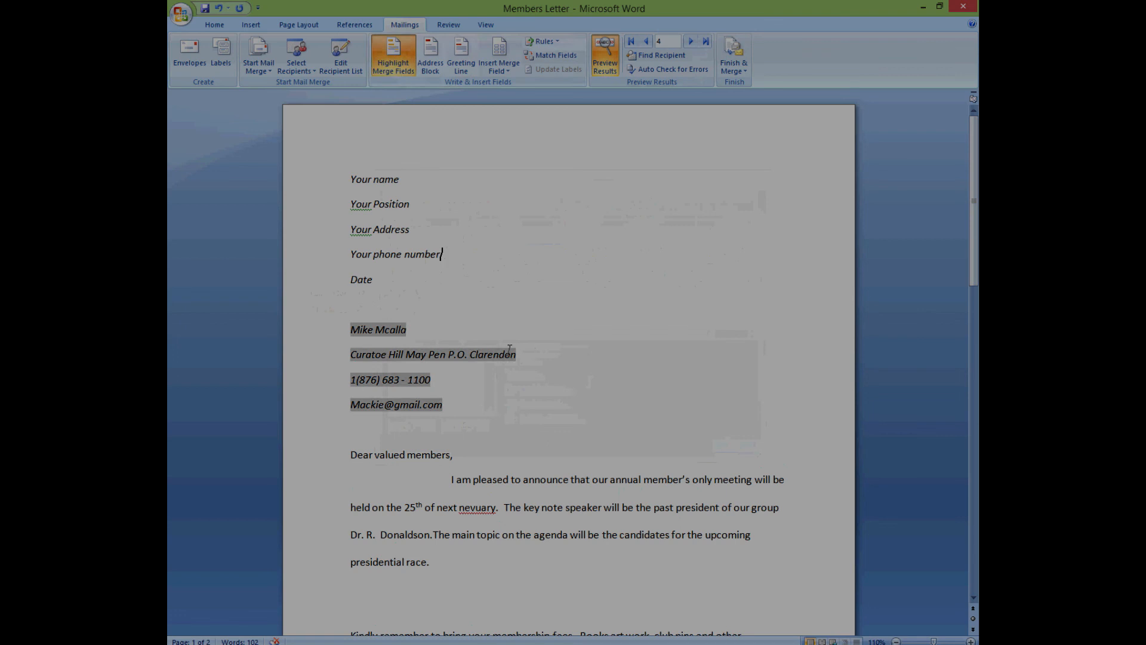
scroll(556, 412, "down", 4)
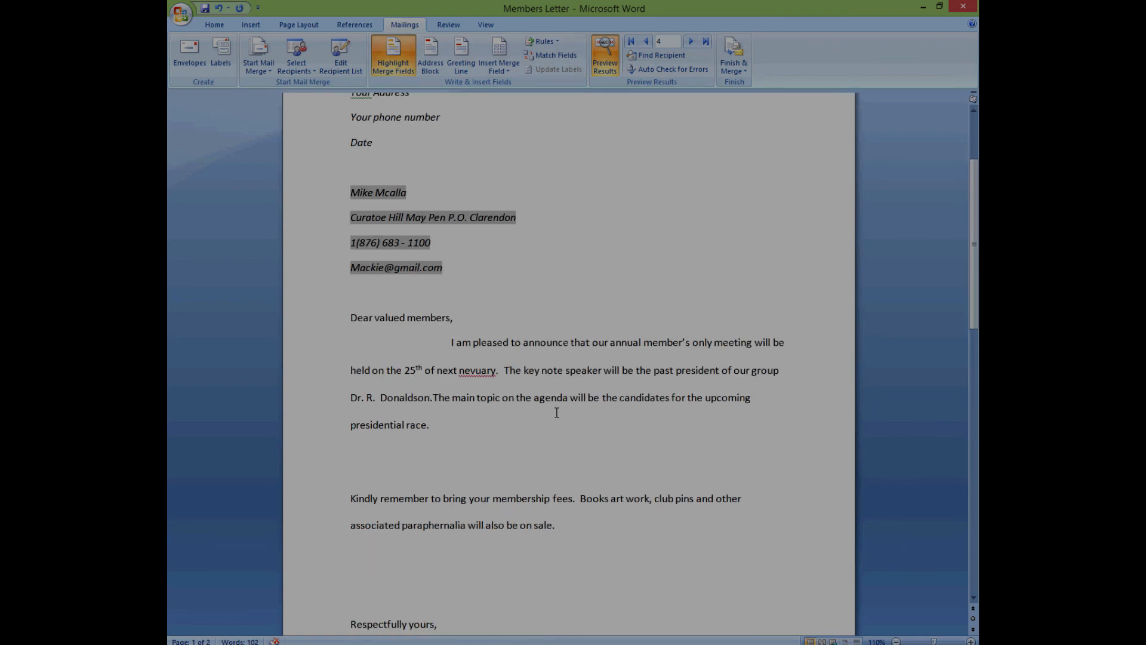
scroll(556, 412, "down", 2)
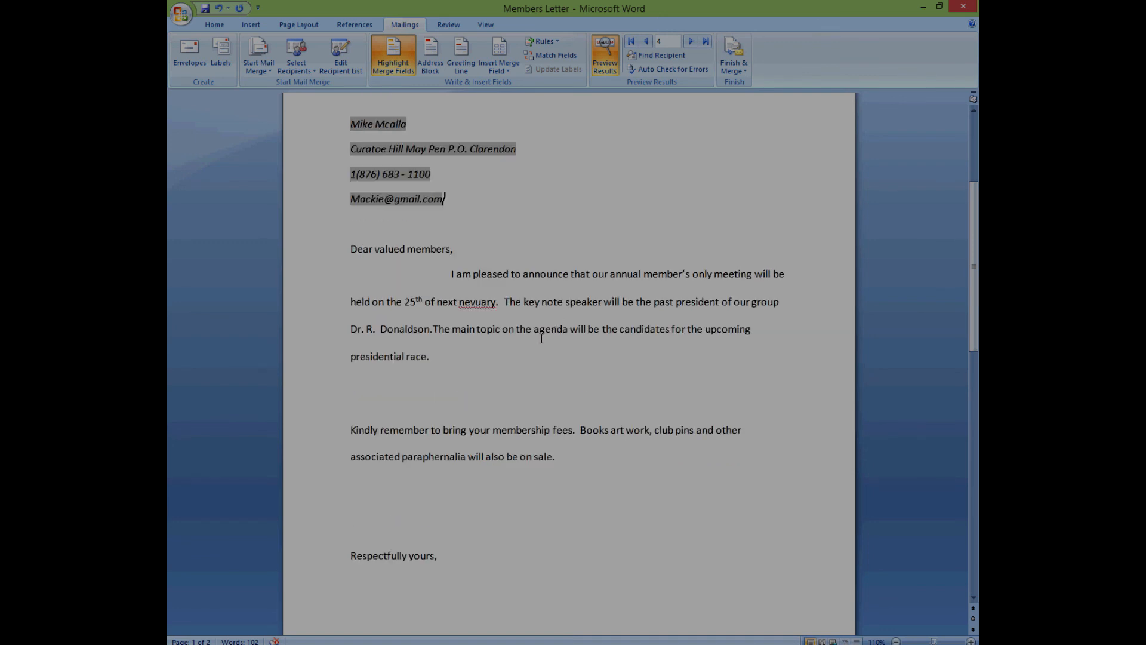
scroll(542, 338, "up", 5)
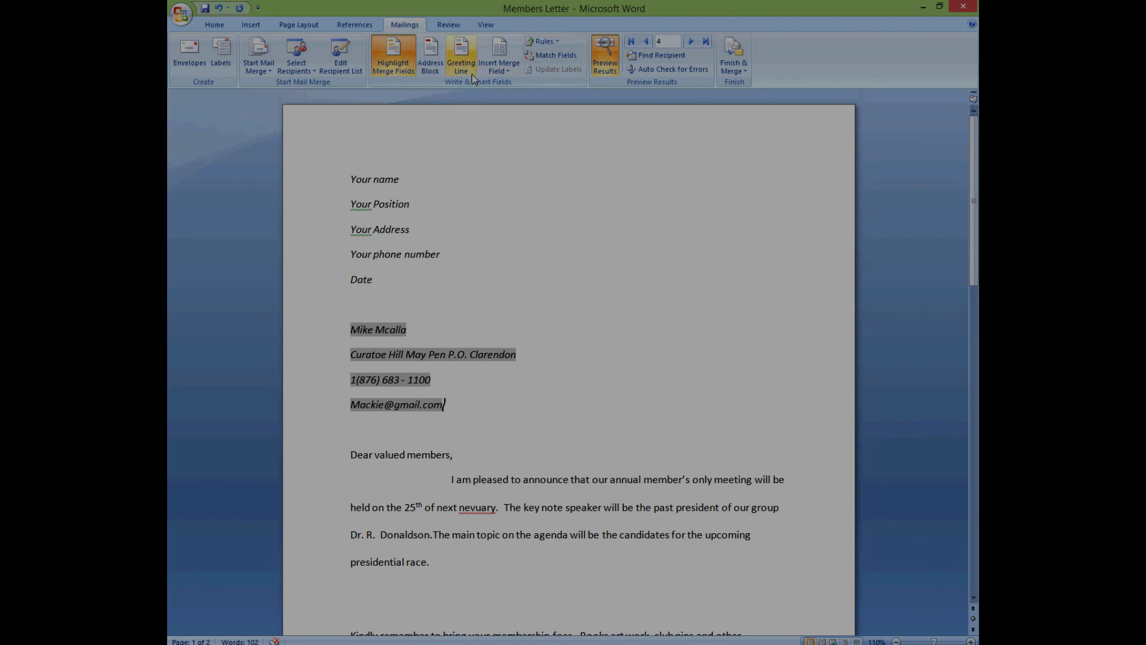
- Review the Greeting Line options, including the 'Dear Sir or Madam,' fallback, then cancel
left_click(399, 436)
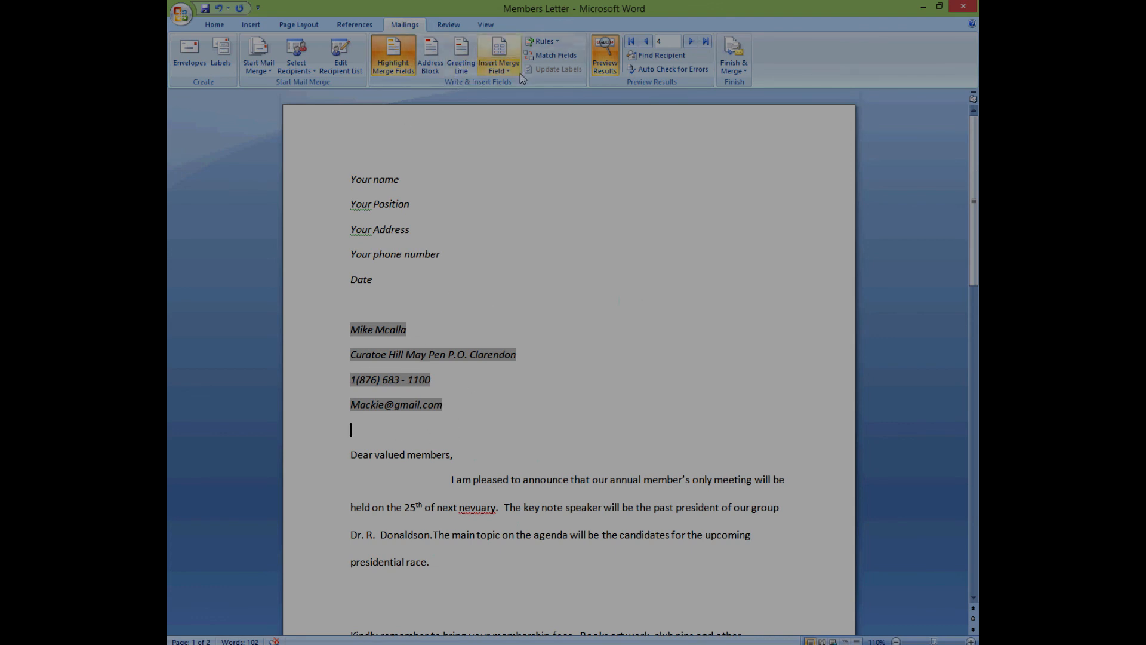
left_click(465, 70)
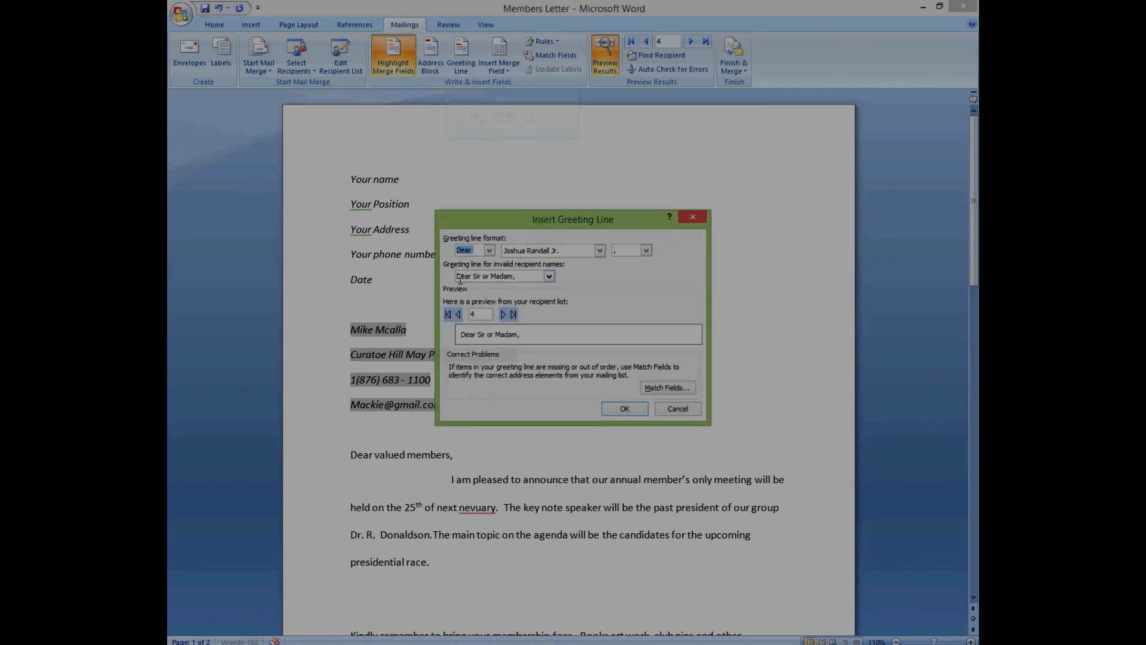
left_click(548, 276)
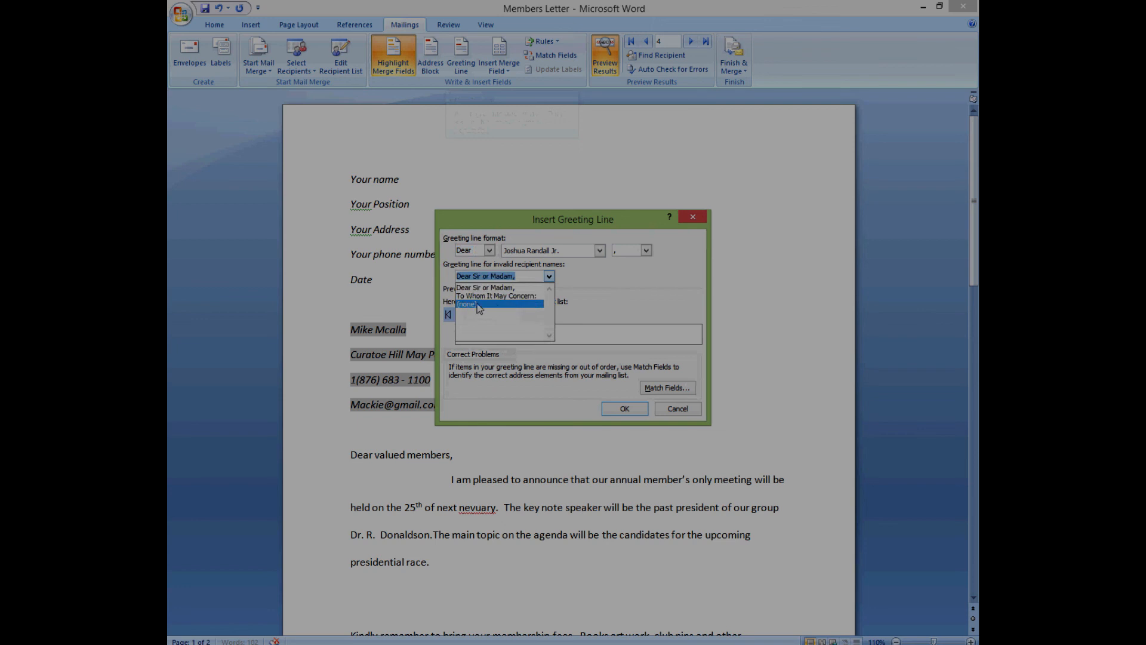
left_click(622, 287)
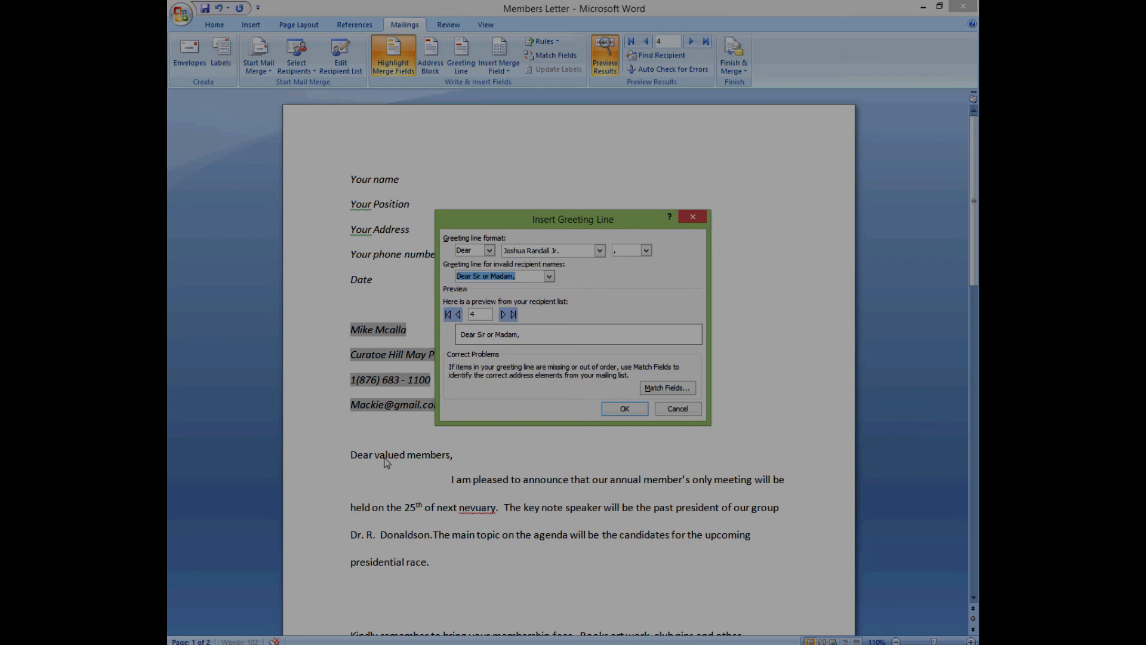
left_click(549, 276)
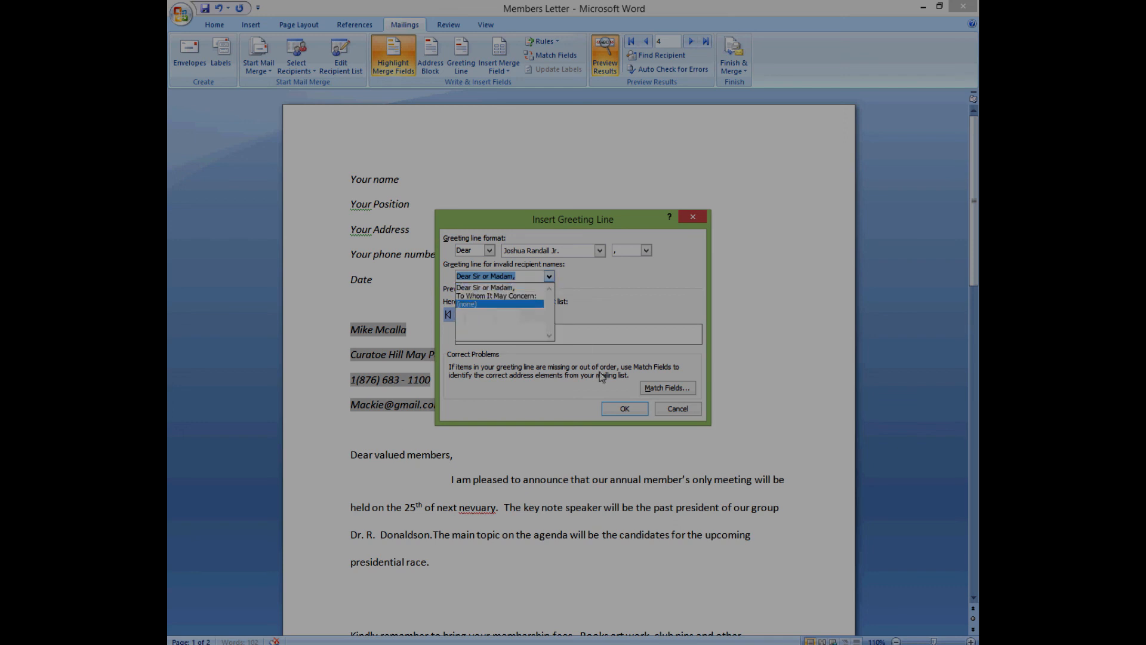
left_click(668, 411)
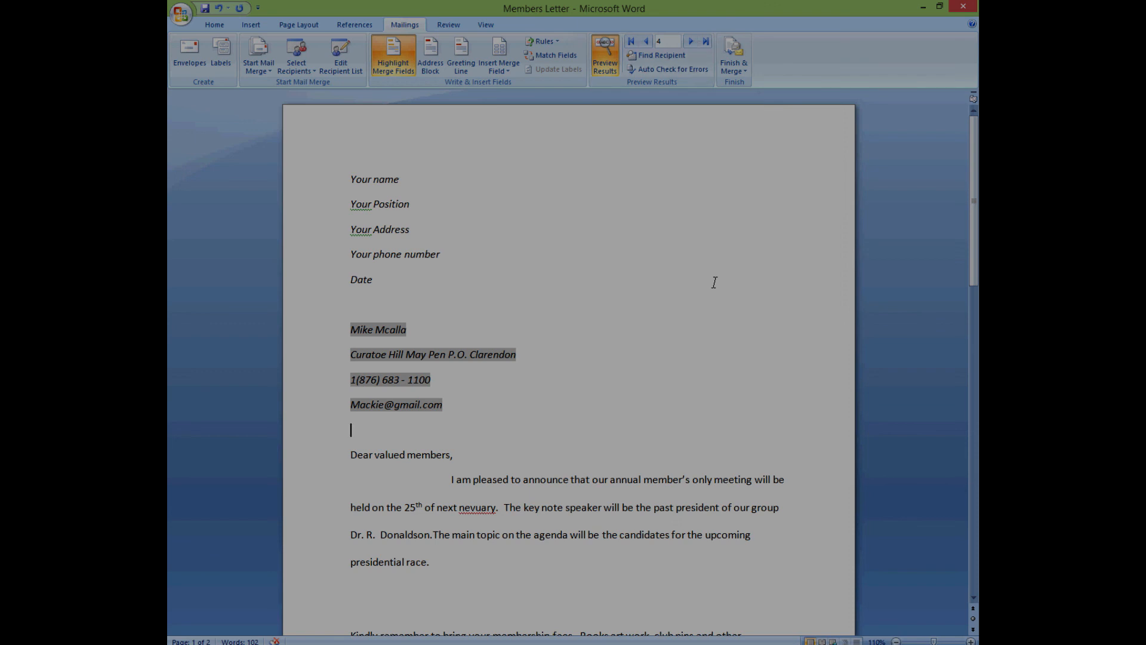
- Step to the next record and back, then open Find Recipient
left_click(691, 41)
left_click(645, 41)
left_click(659, 55)
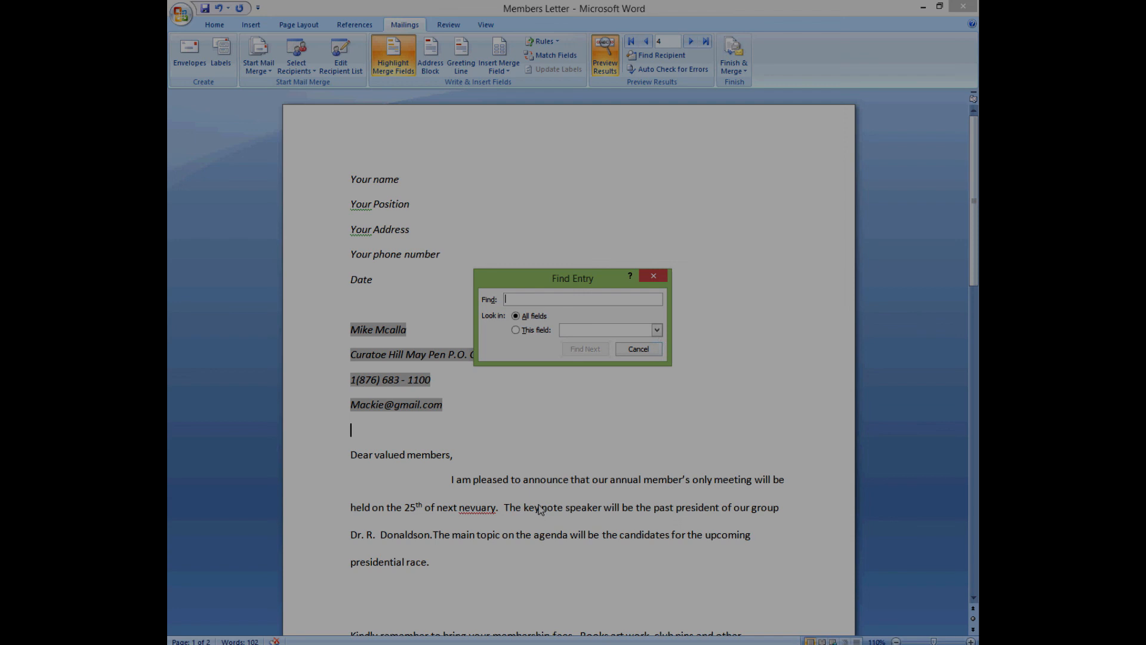
- Search the Parent name field for the recipient's surname
left_click(656, 330)
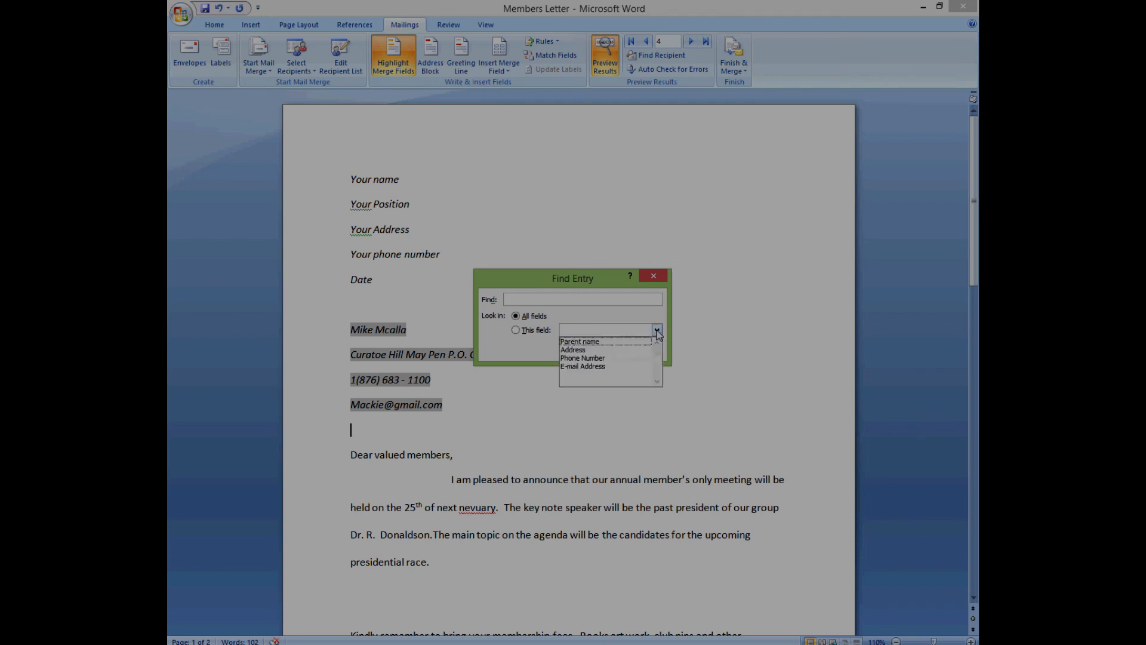
left_click(601, 342)
left_click(539, 301)
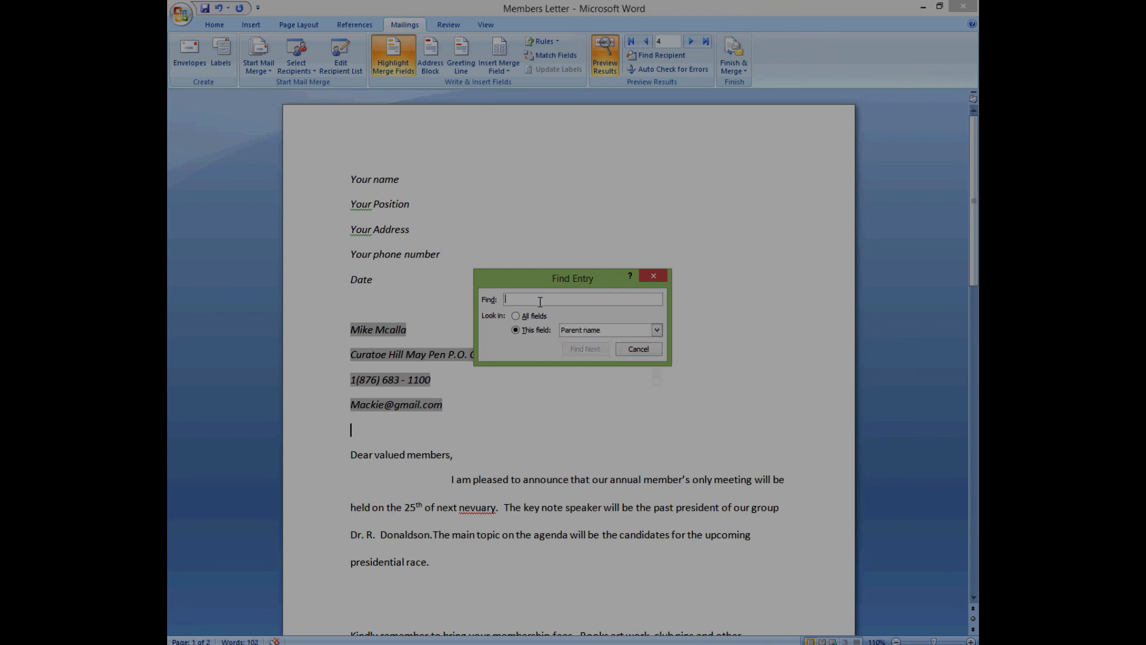
type("clarke")
key("Return")
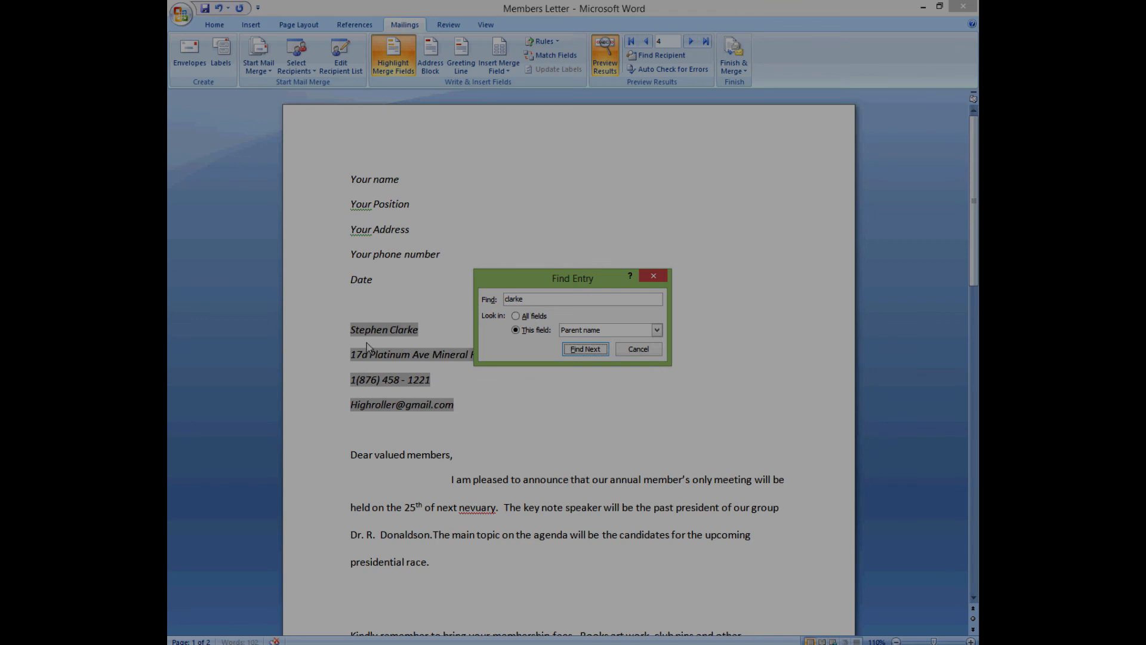
- Find the match again to preview record 2, close the search, and dismiss Finish & Merge
left_click(578, 351)
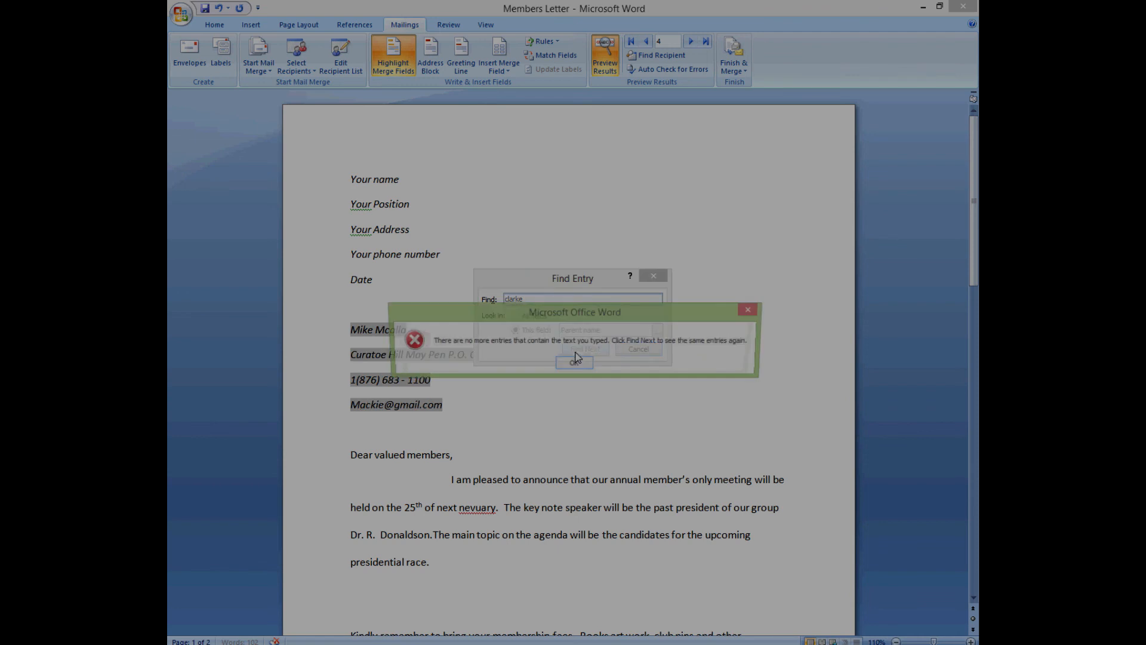
left_click(576, 363)
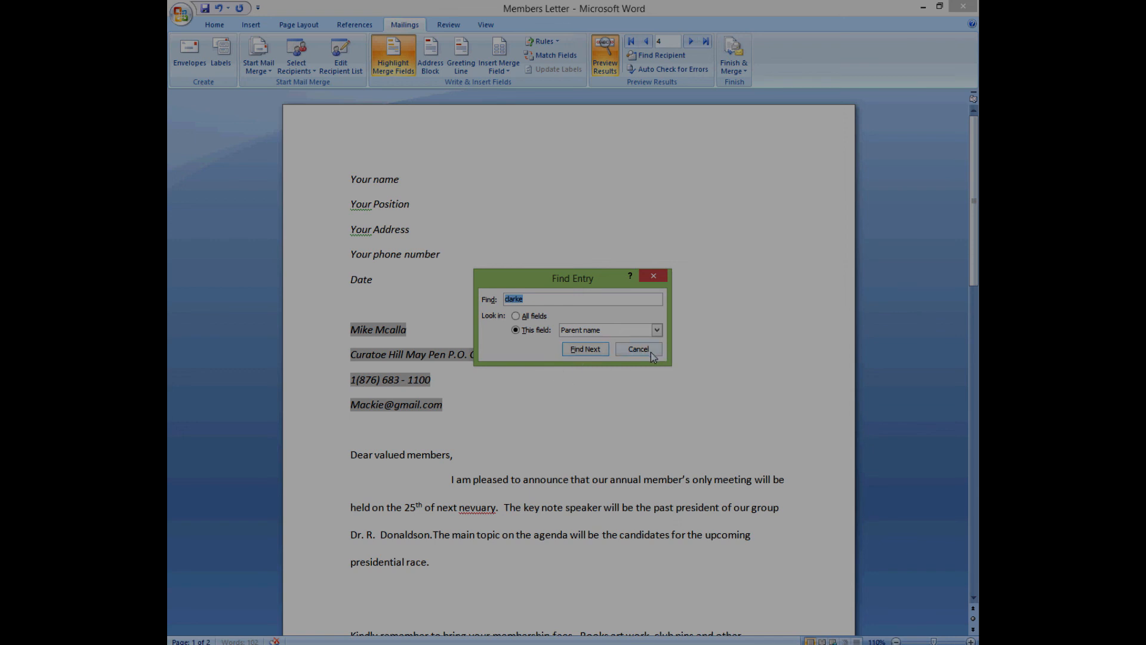
left_click(599, 353)
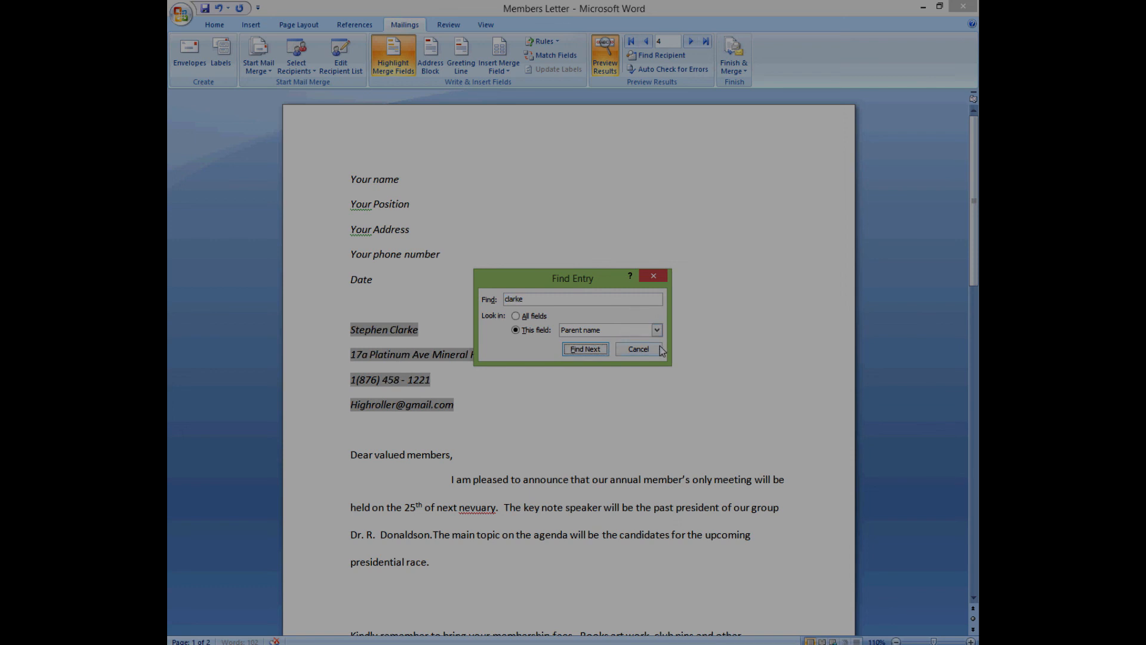
left_click(657, 276)
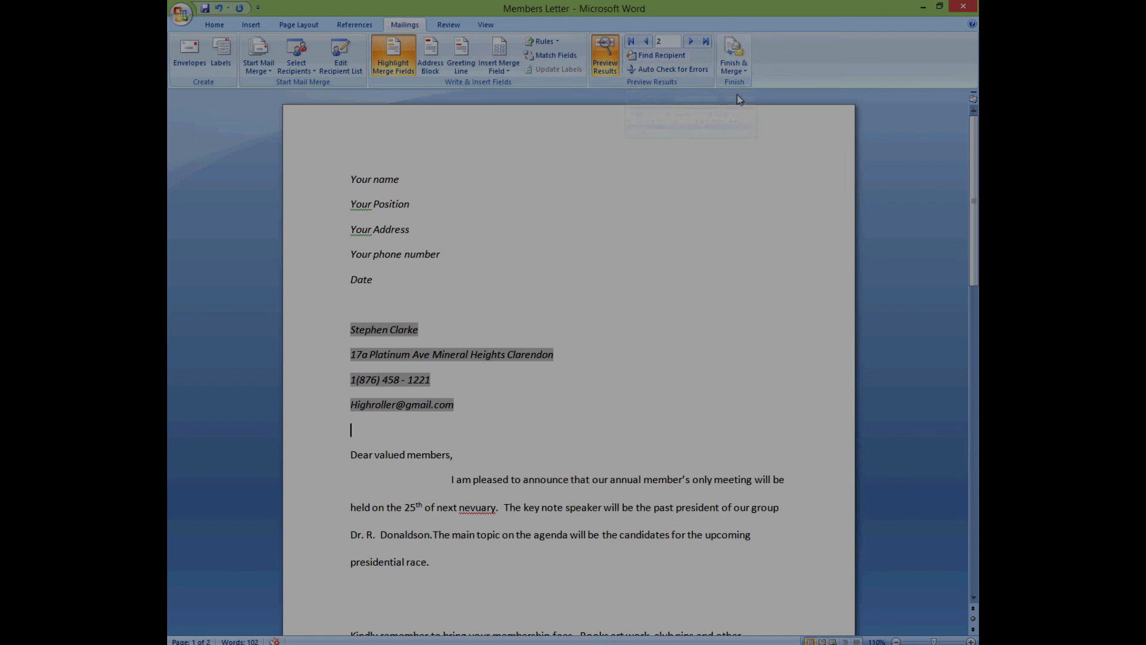
left_click(733, 71)
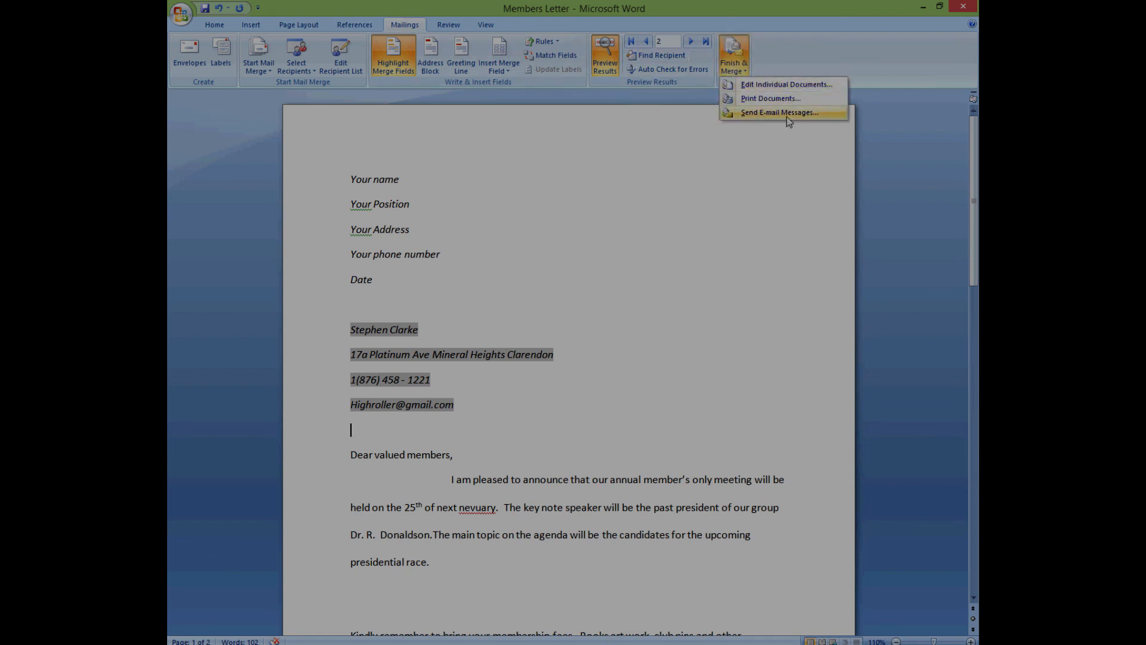
left_click(642, 271)
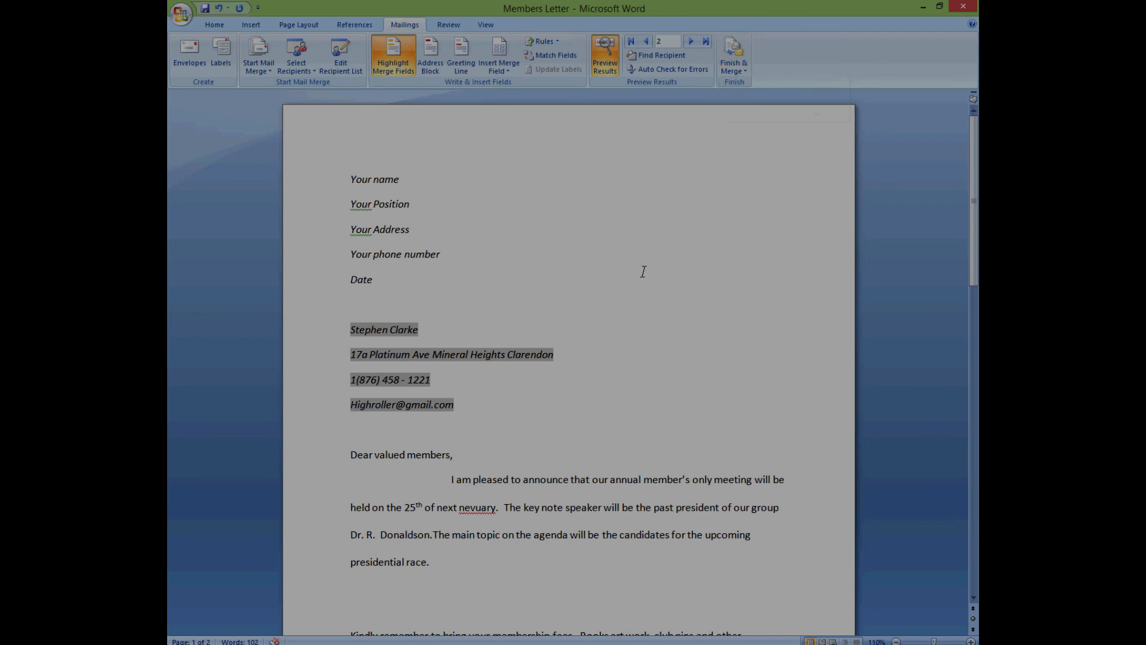